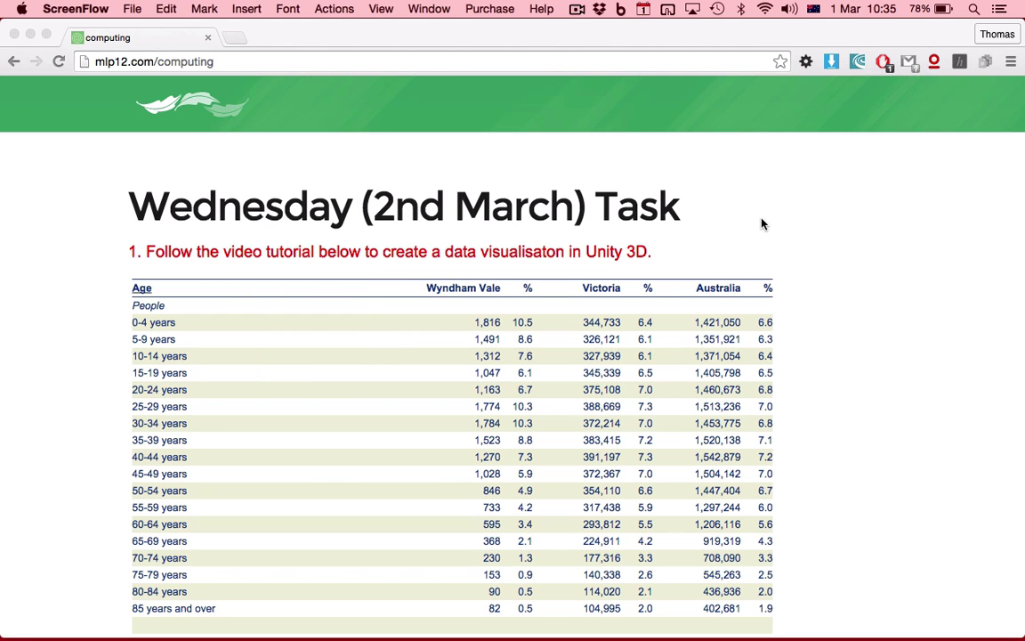
Step: Launch Unity from a Spotlight search for 'unity'
scroll(761, 224, "down", 3)
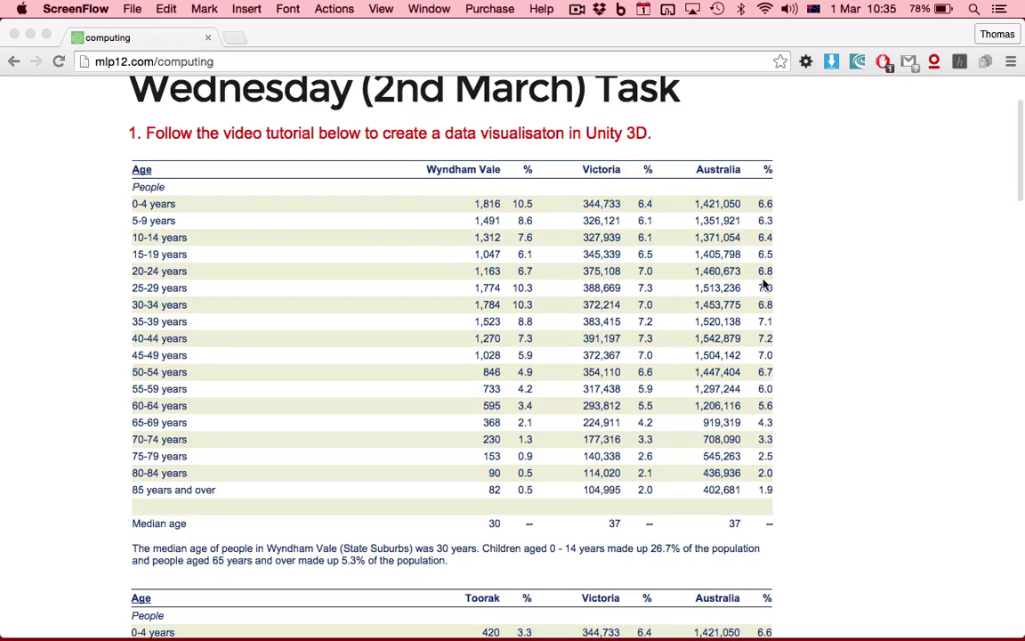
scroll(763, 285, "down", 2)
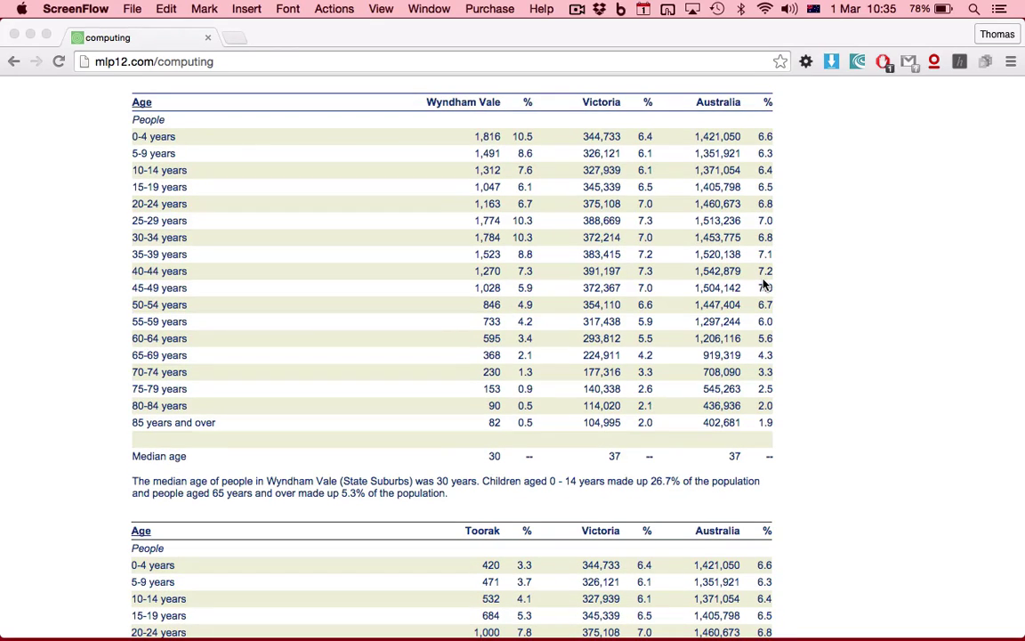
scroll(764, 285, "down", 3)
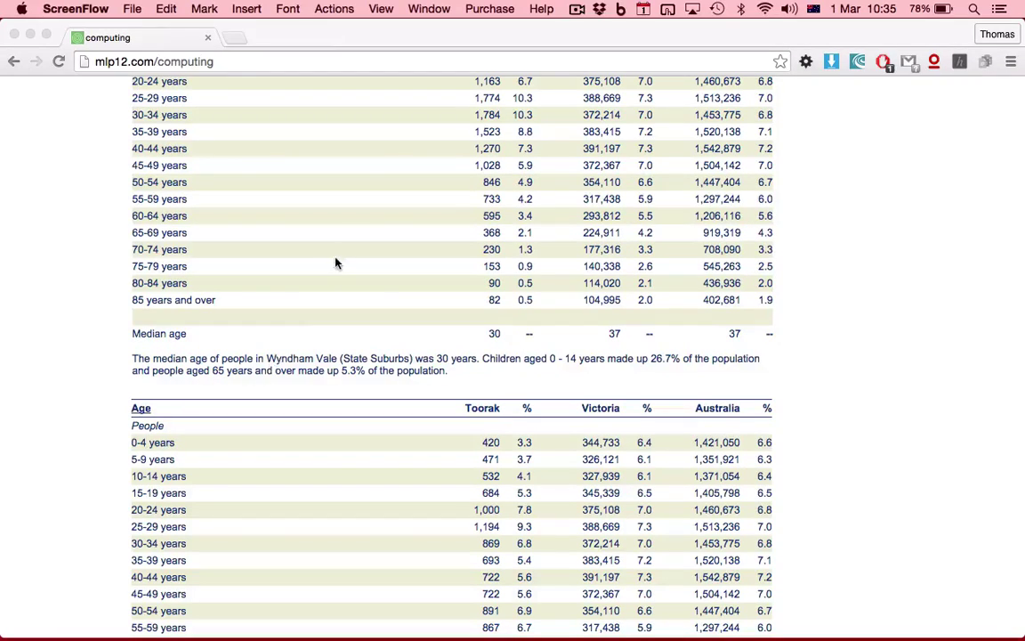
scroll(346, 288, "up", 4)
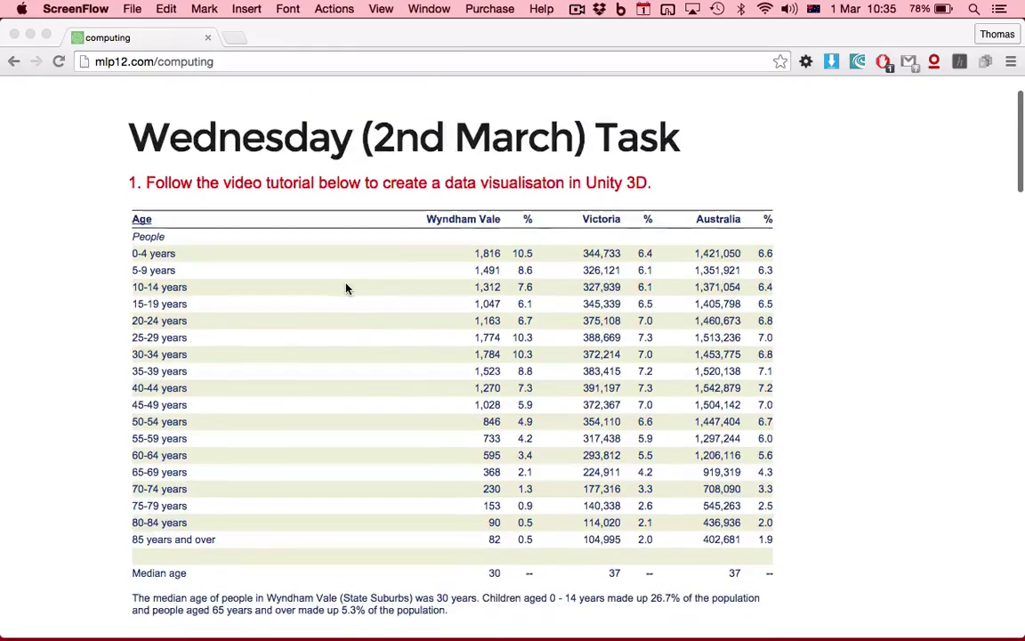
scroll(401, 268, "down", 1)
scroll(481, 400, "down", 3)
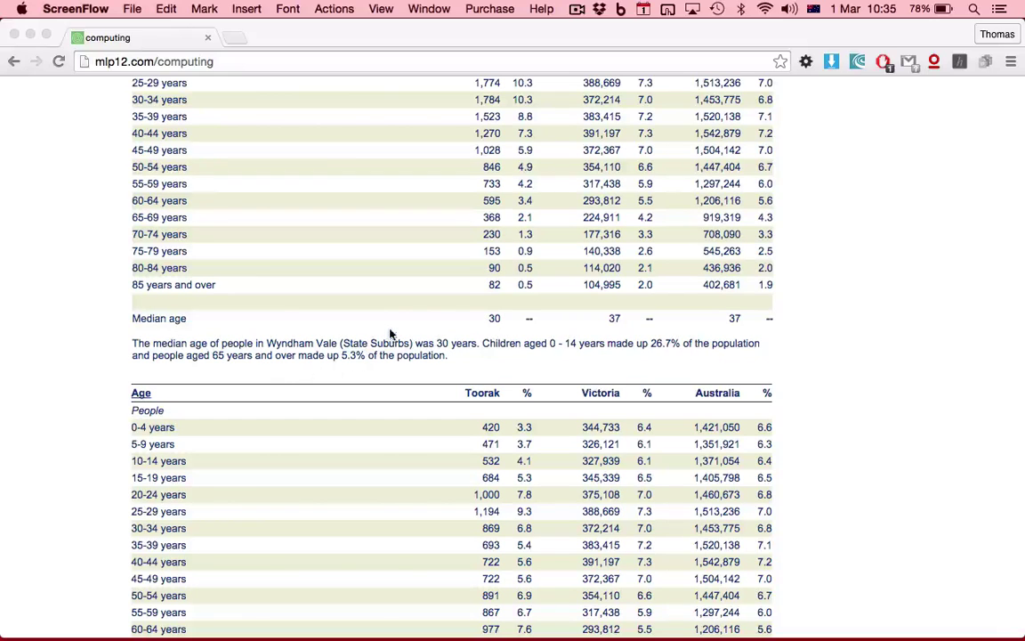
scroll(411, 251, "up", 4)
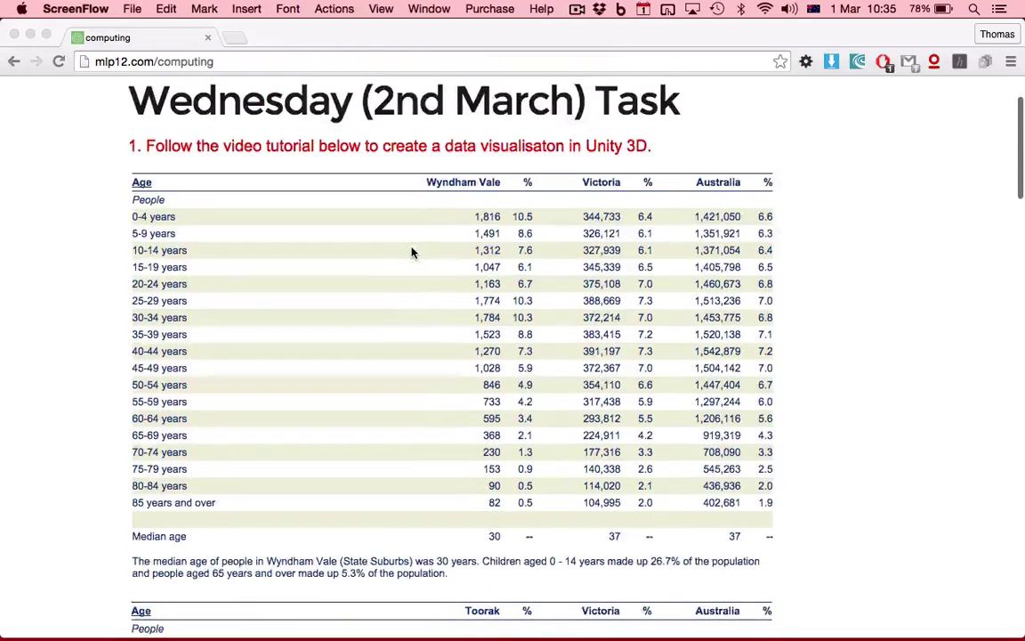
scroll(415, 250, "down", 1)
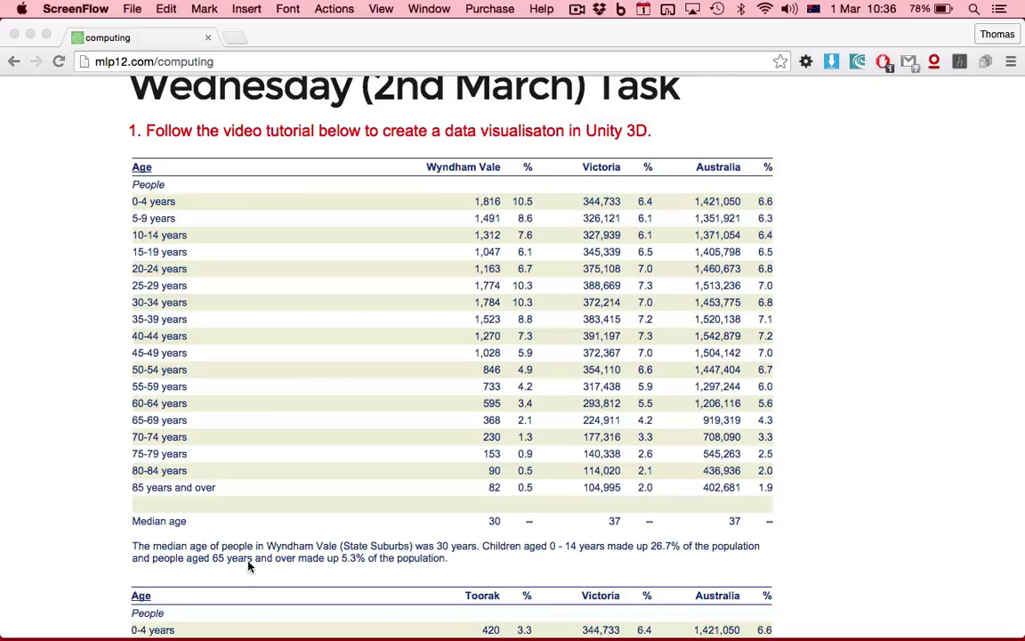
scroll(411, 553, "down", 2)
scroll(411, 554, "down", 8)
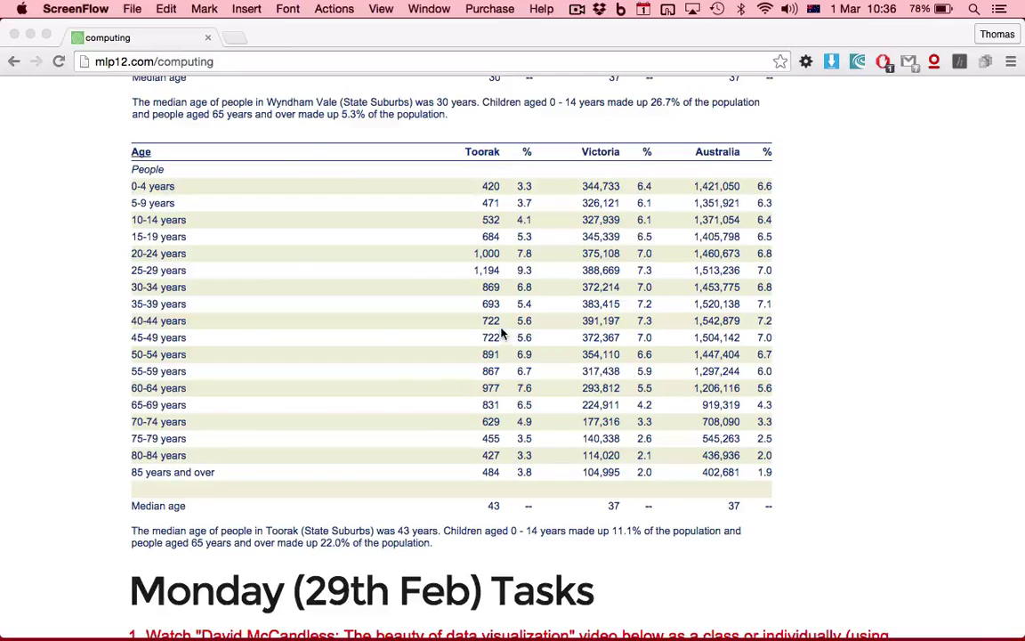
scroll(489, 329, "up", 5)
scroll(501, 339, "up", 8)
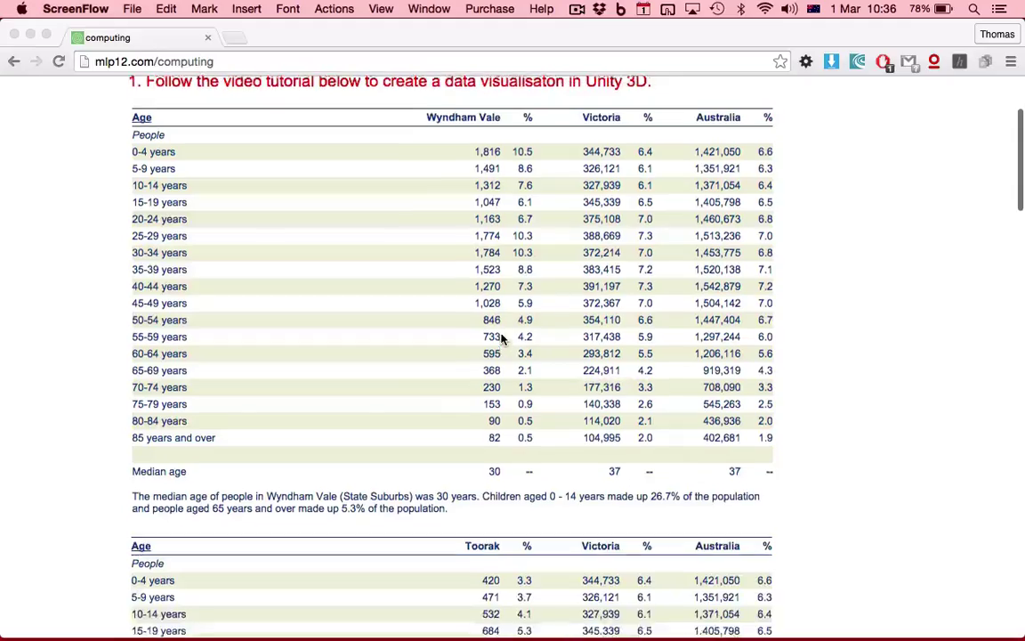
scroll(501, 339, "up", 2)
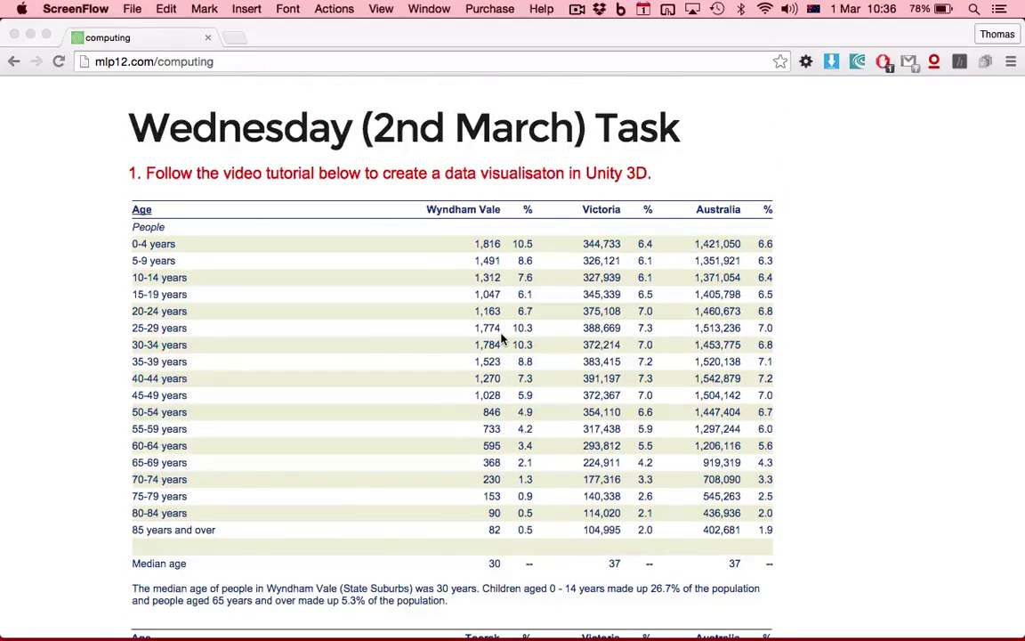
scroll(501, 339, "down", 11)
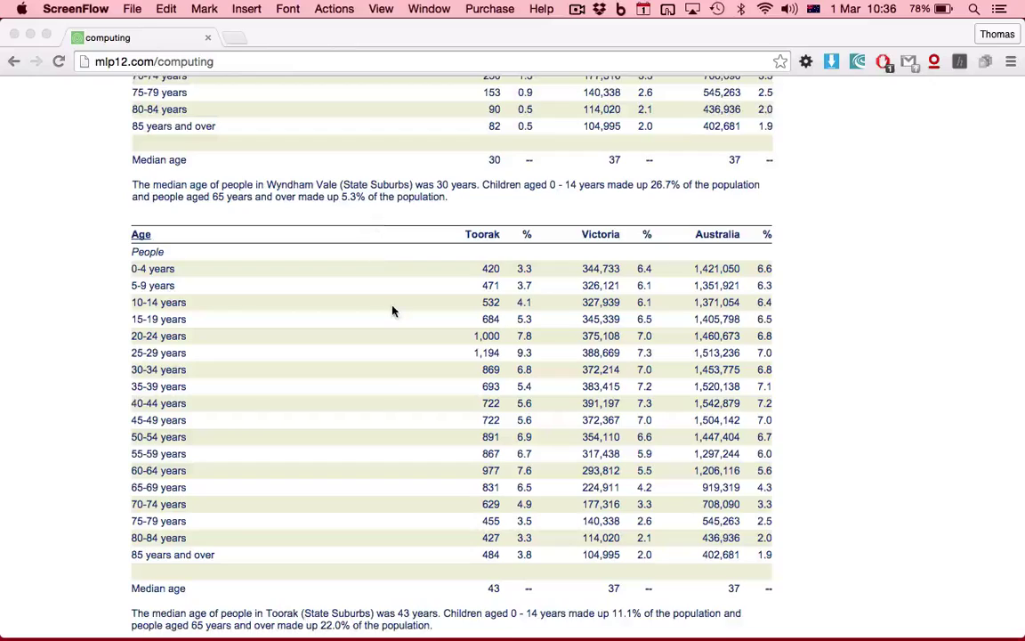
scroll(392, 310, "down", 2)
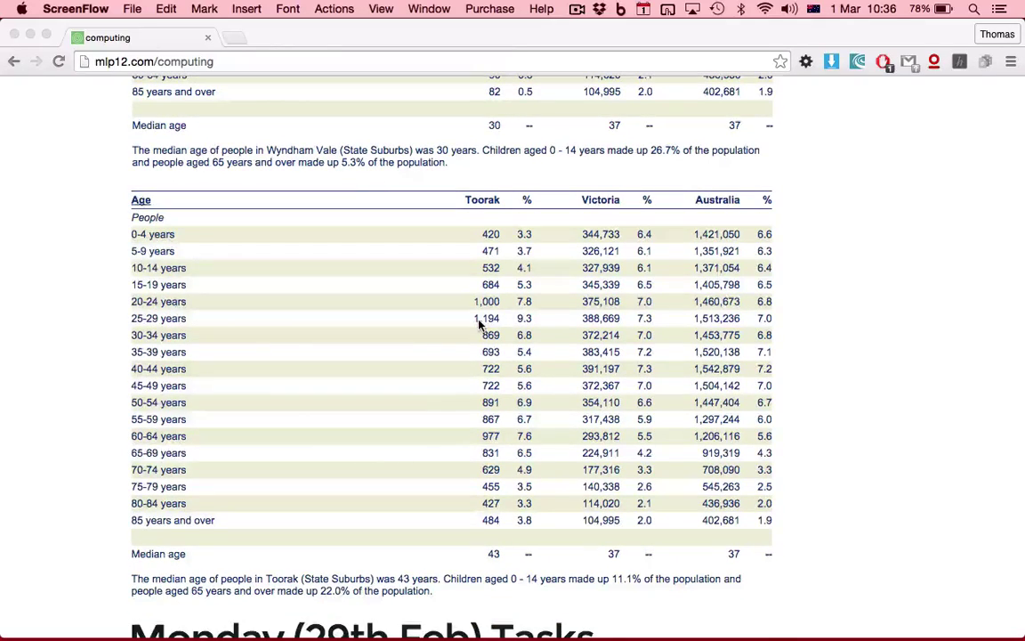
scroll(478, 325, "up", 10)
key("super+space")
type("unity")
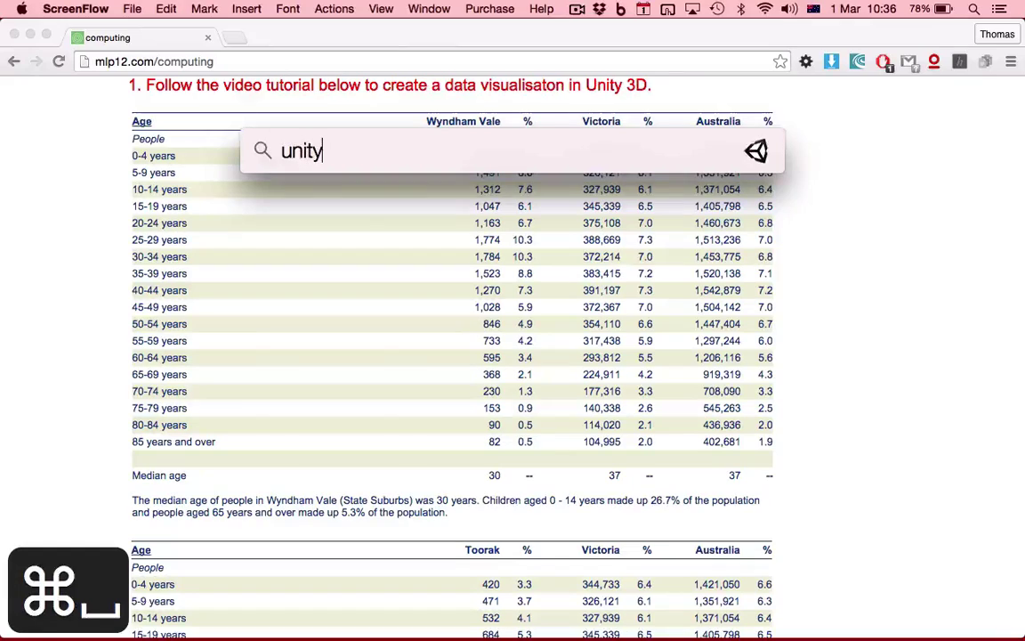
key("Return")
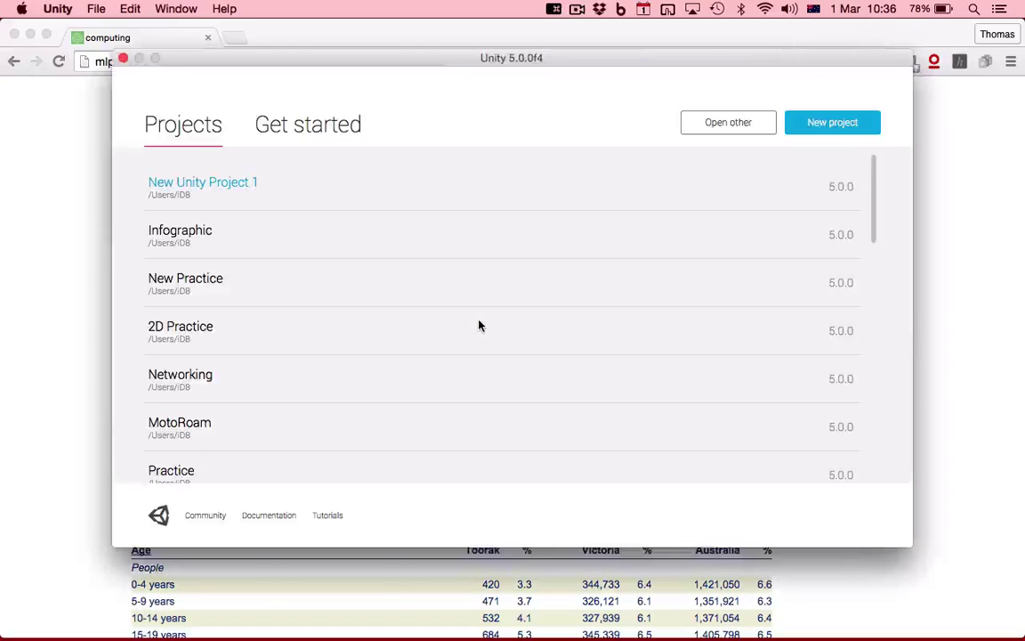
Step: Create a new project named 'DataViz Practice' with the Characters asset package ticked
left_click(821, 128)
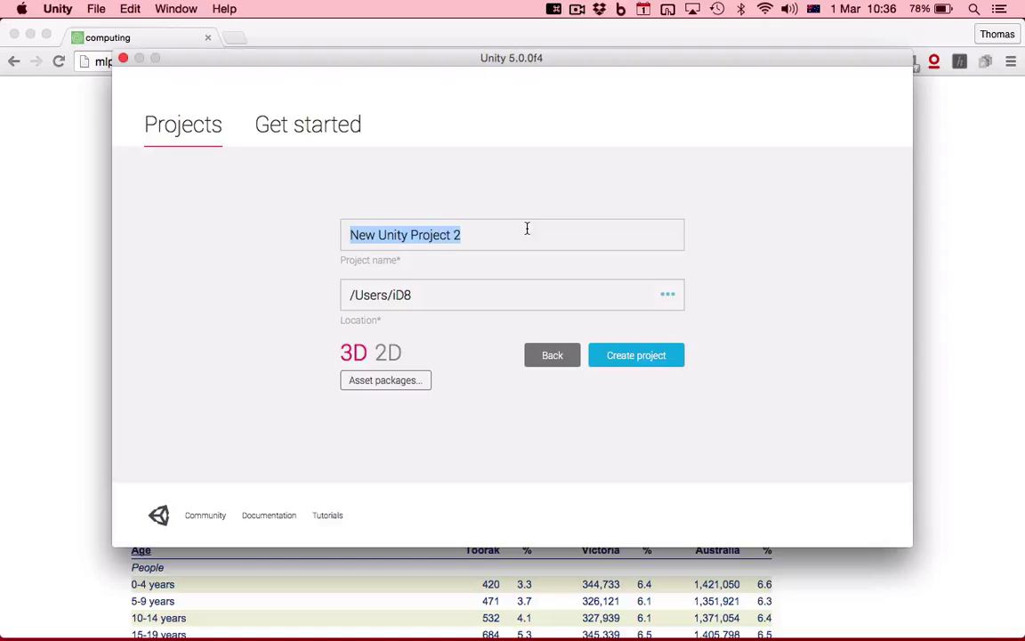
type("DataV")
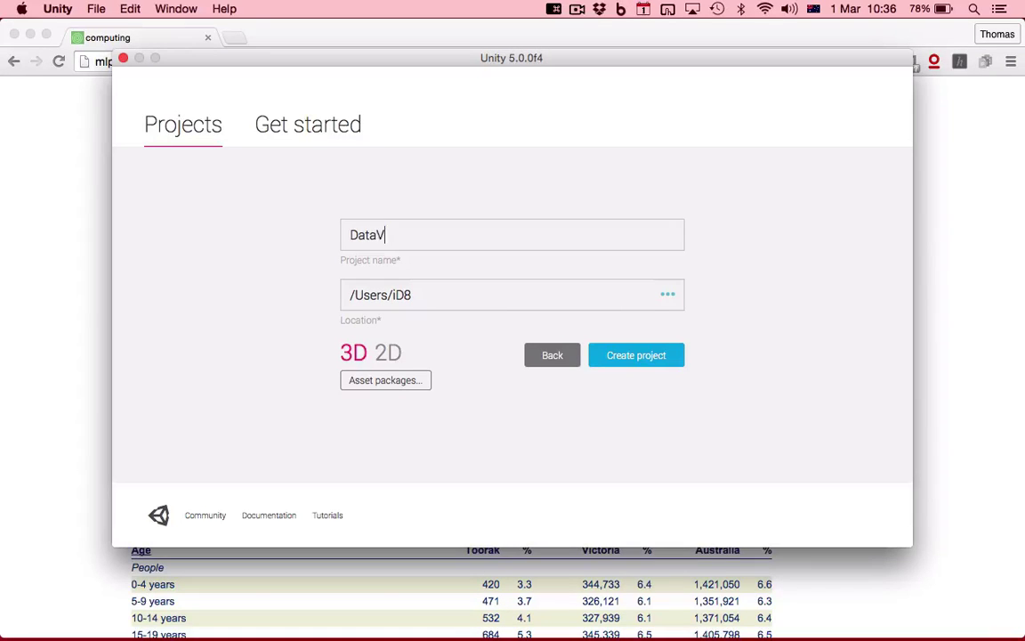
type("iz Practice")
left_click(384, 379)
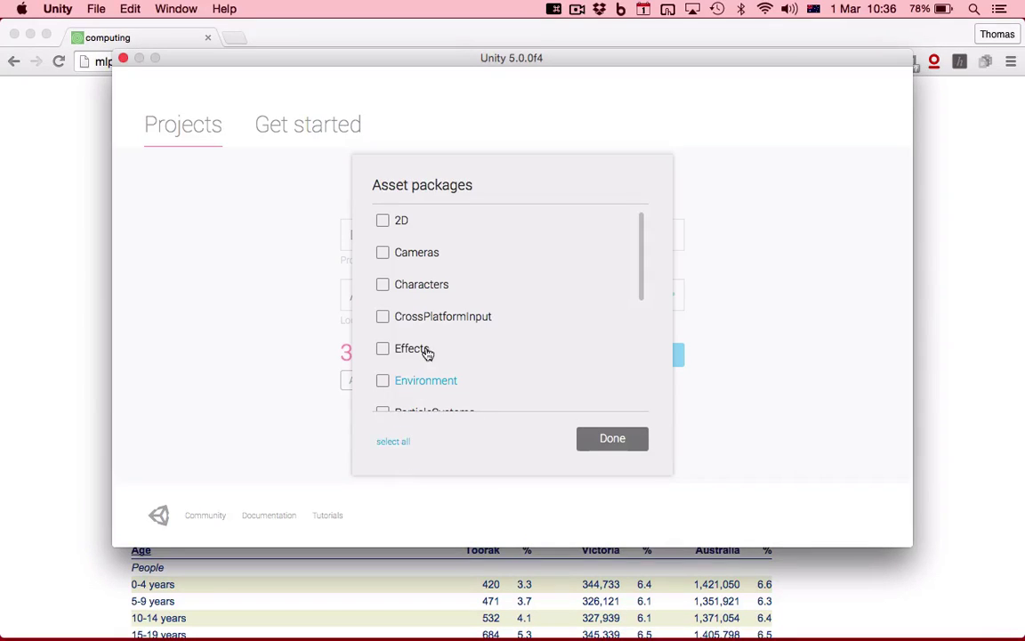
left_click(400, 291)
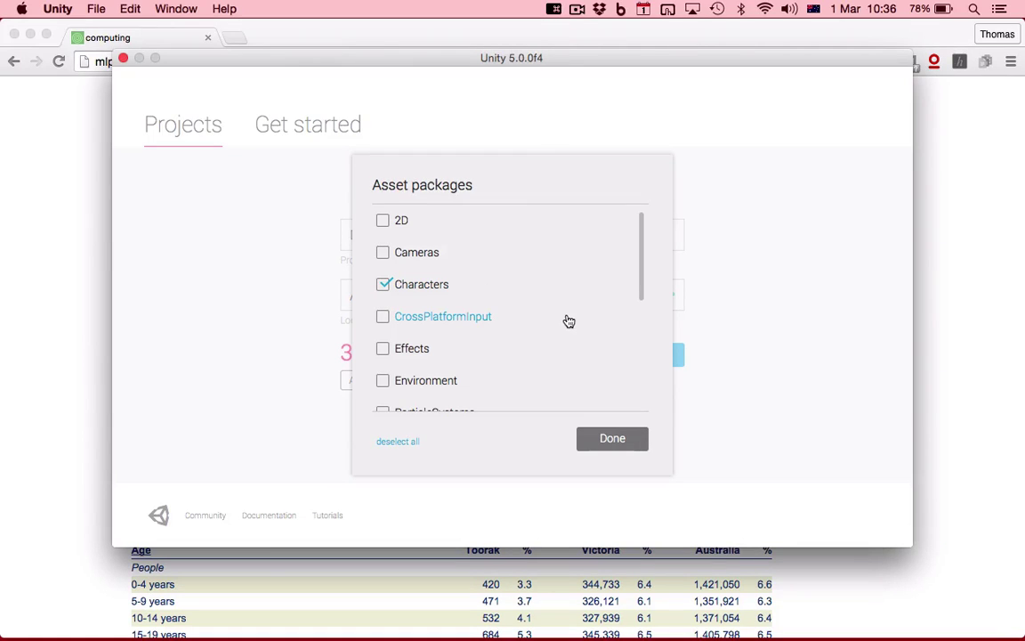
left_click(608, 442)
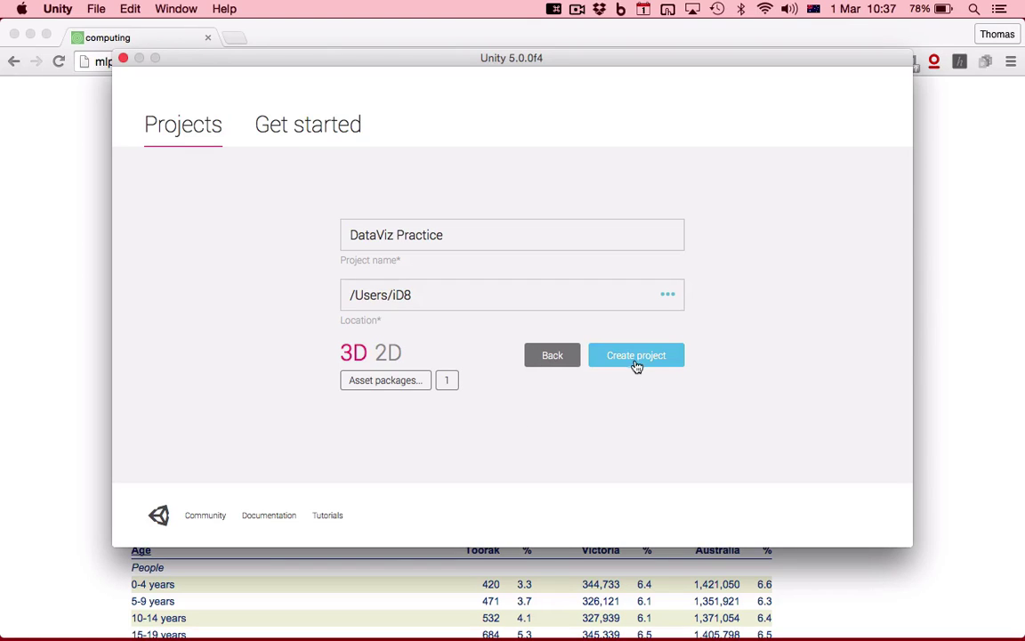
left_click(635, 357)
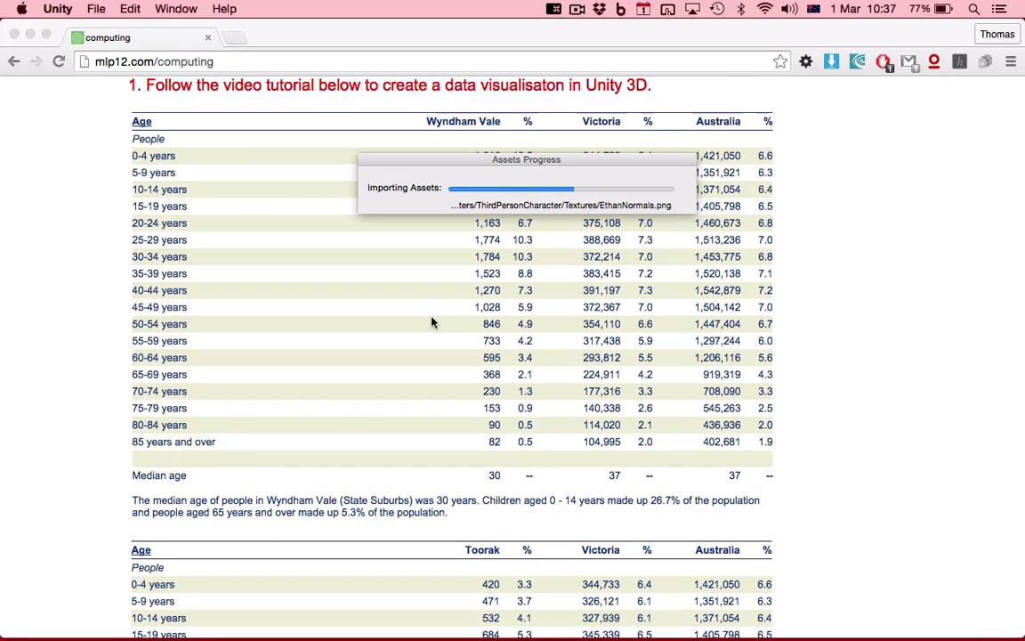
Step: Wait for the decompress and asset import progress bars to finish until the editor opens
scroll(393, 473, "down", 10)
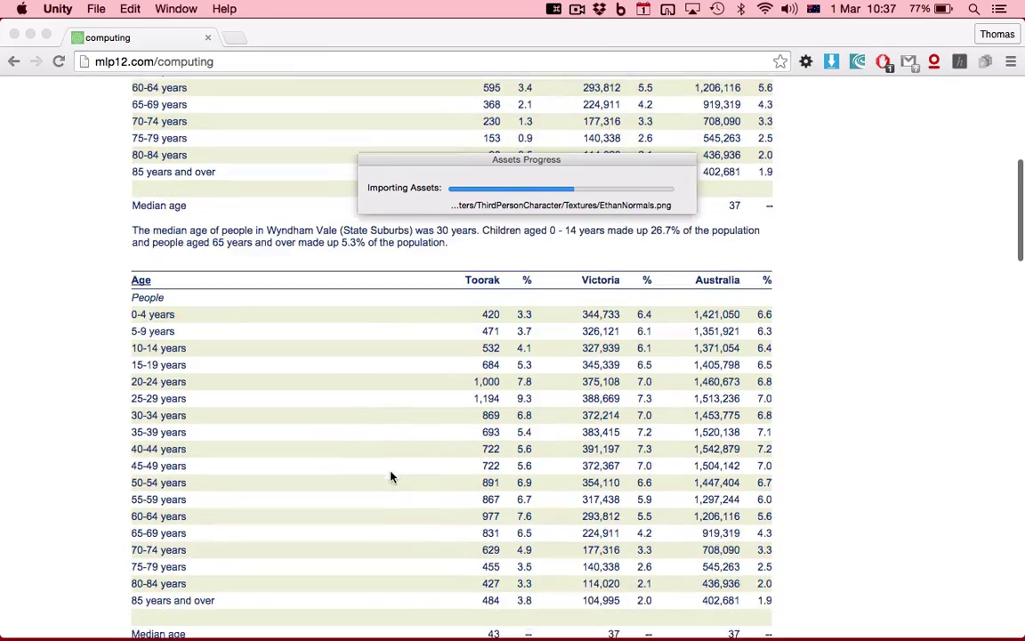
scroll(391, 476, "down", 1)
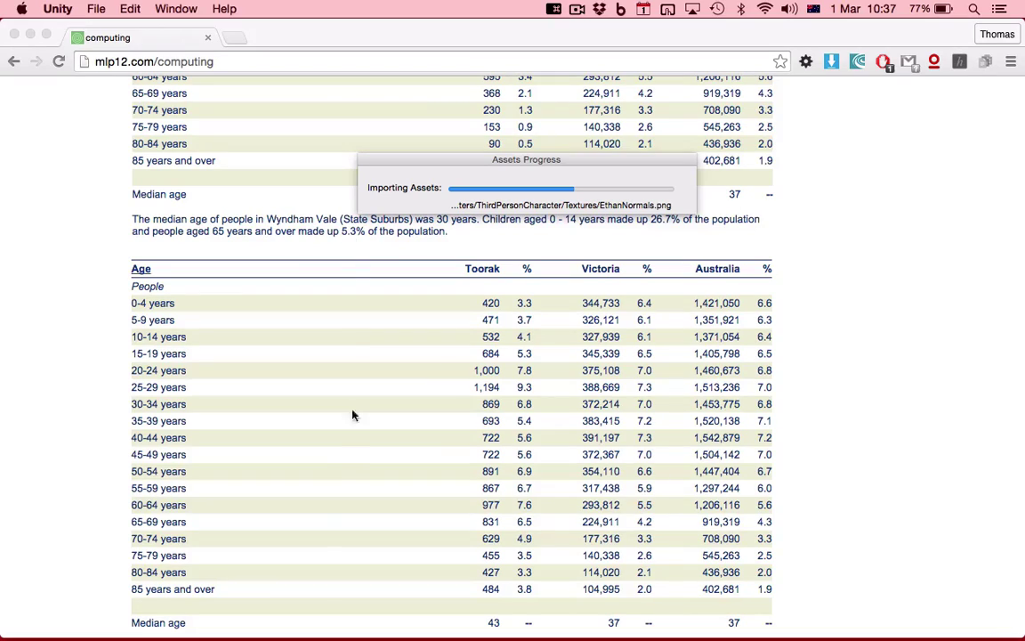
scroll(353, 418, "down", 8)
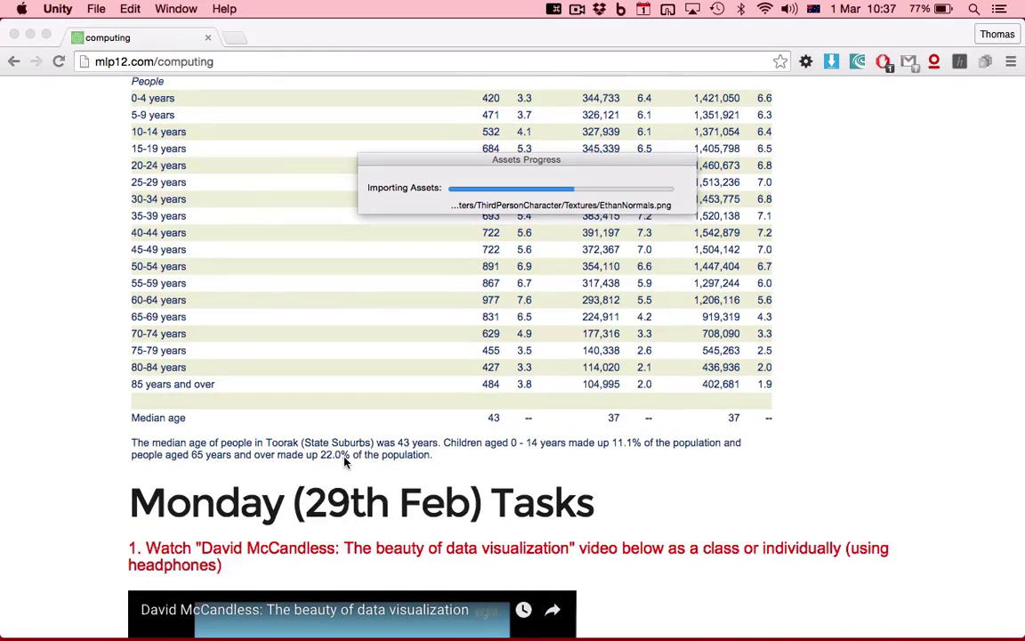
scroll(346, 459, "up", 13)
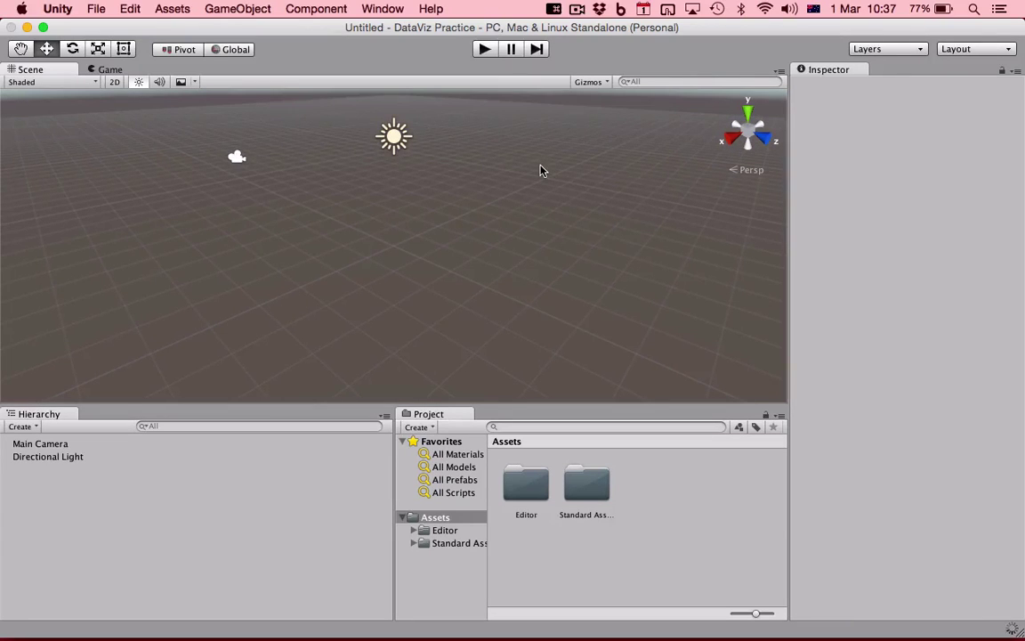
Step: Switch the editor layout to 2 by 3, then 4 Split, and finally Wide
left_click(991, 48)
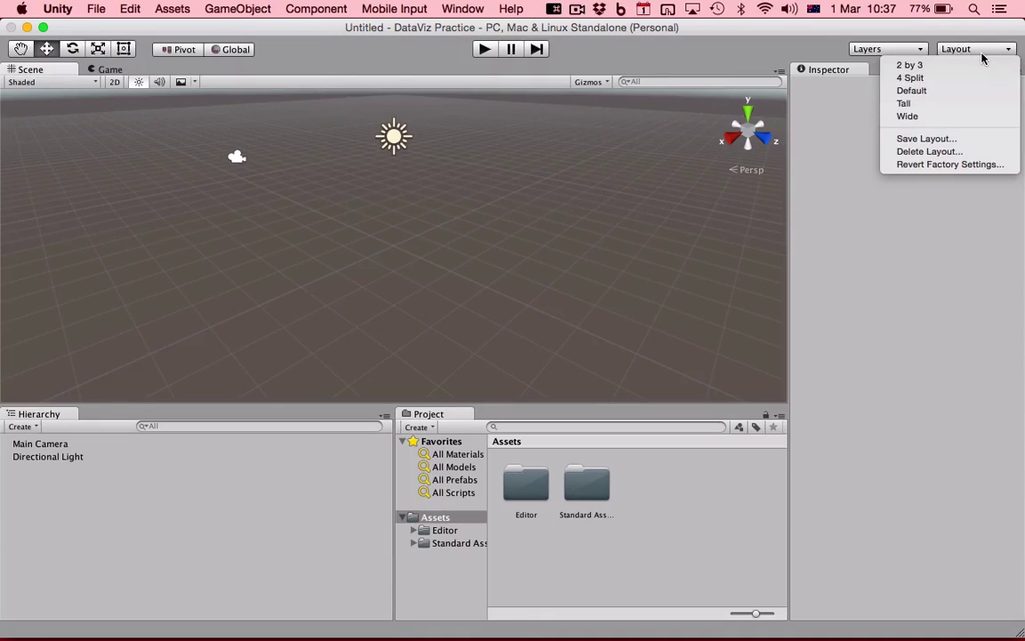
left_click(970, 65)
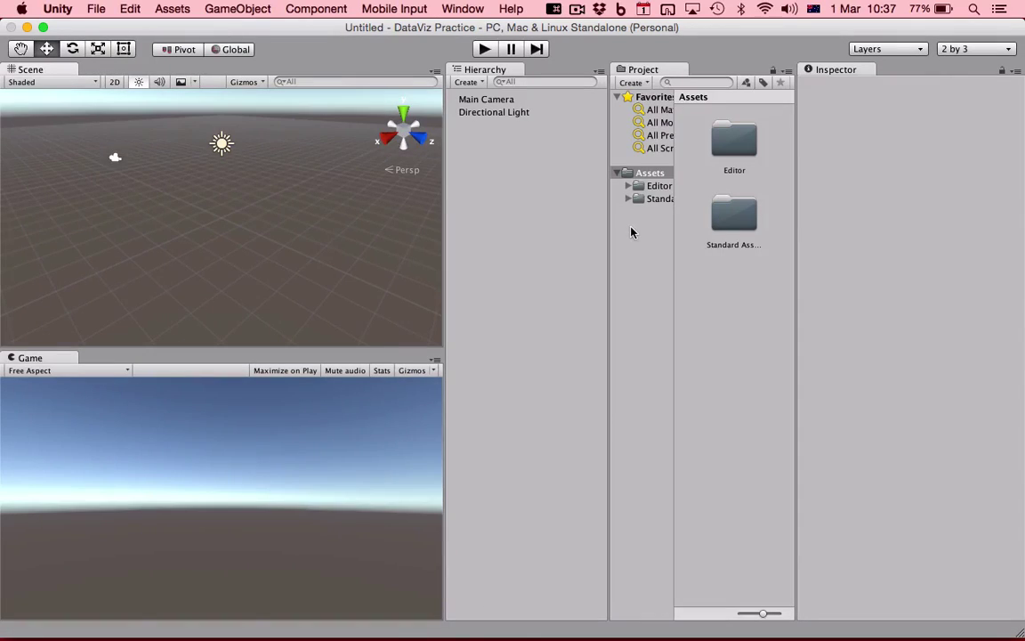
left_click(958, 55)
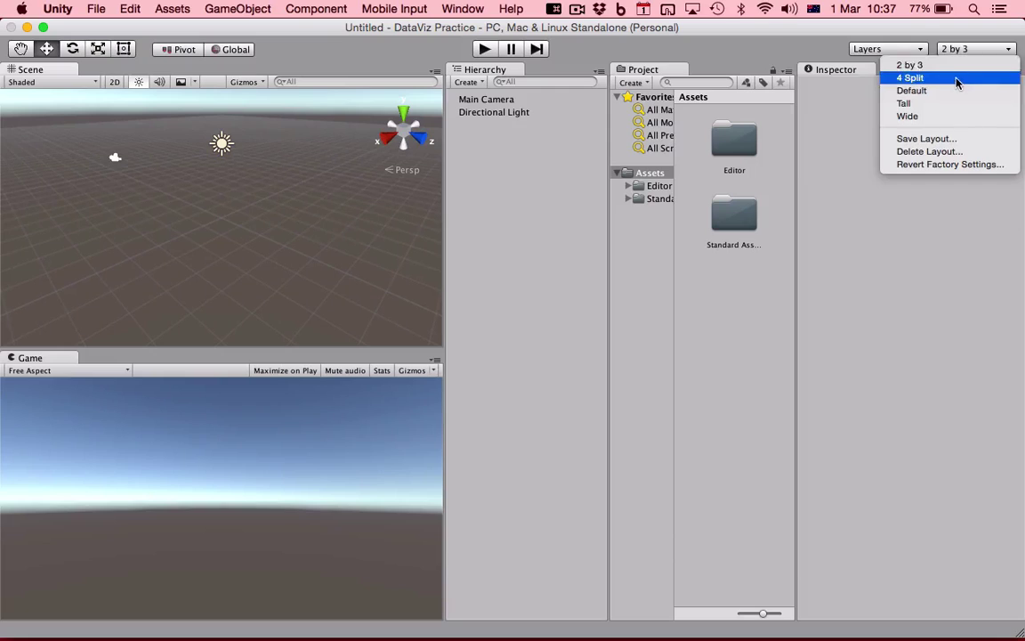
left_click(956, 81)
left_click(968, 50)
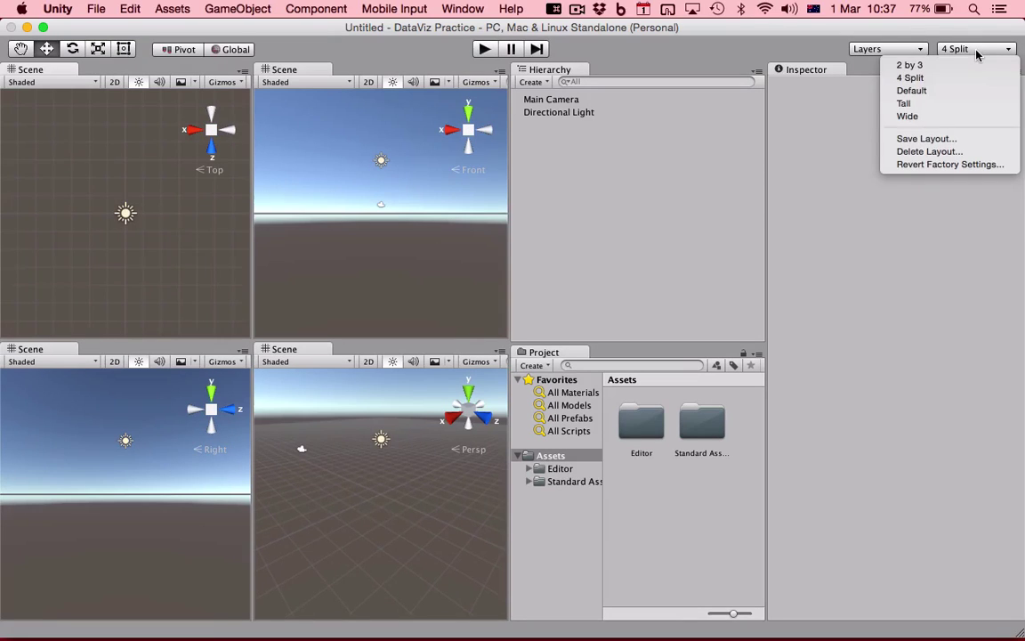
left_click(943, 123)
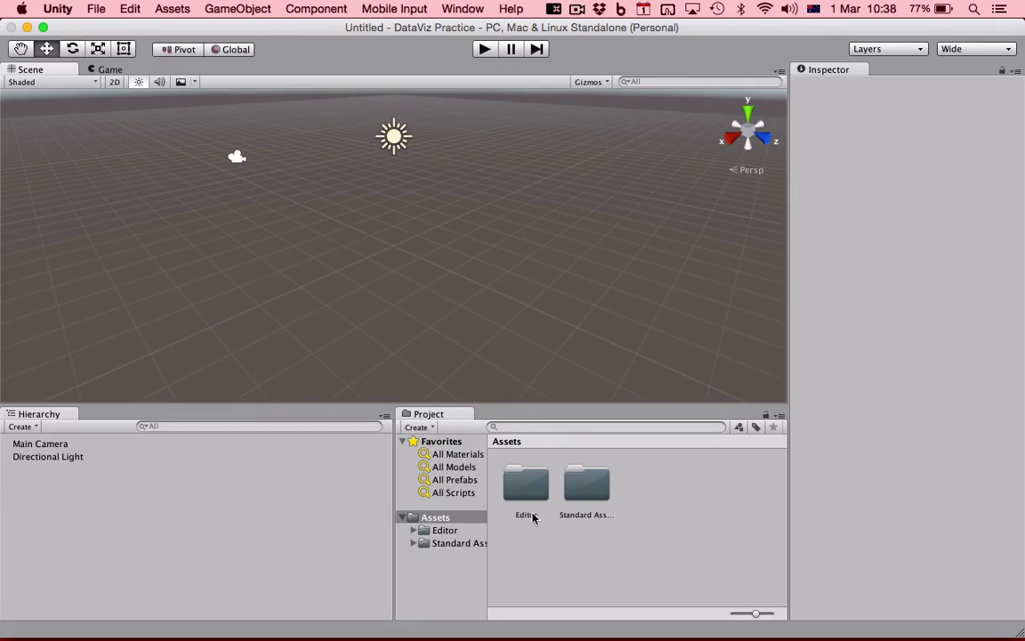
Step: Select the Main Camera and orbit the Scene view around it
left_click(59, 444)
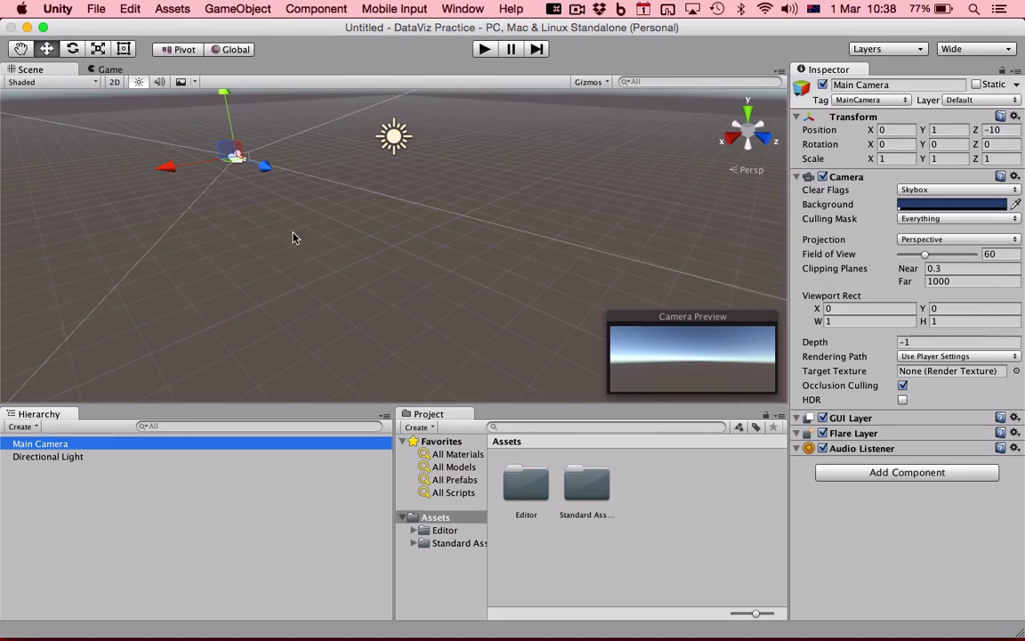
key("alt")
key("alt")
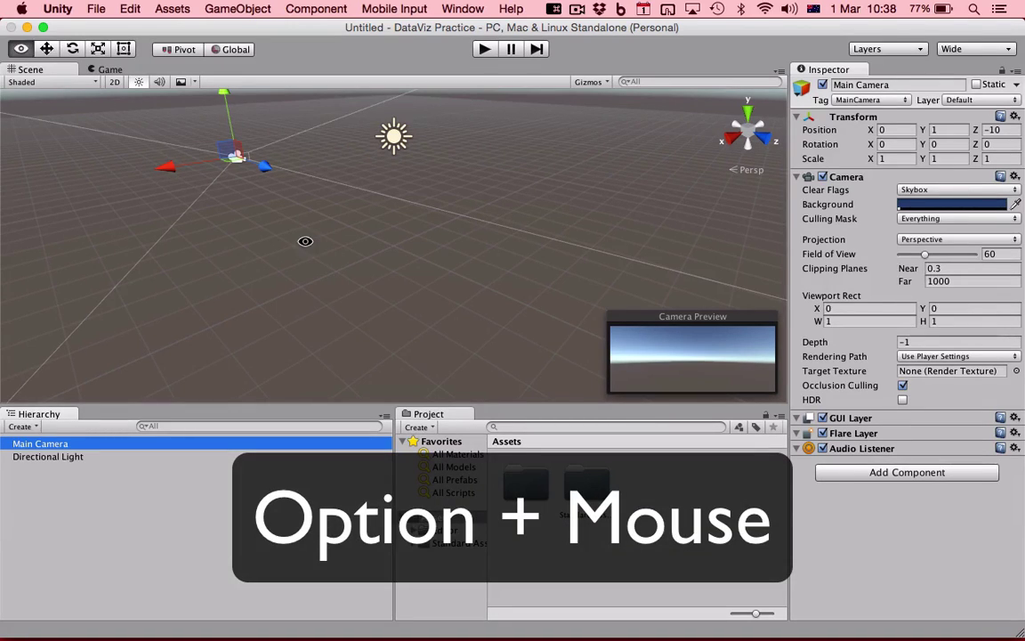
left_click(321, 242, "alt")
left_click_drag(320, 242, 295, 247, "alt")
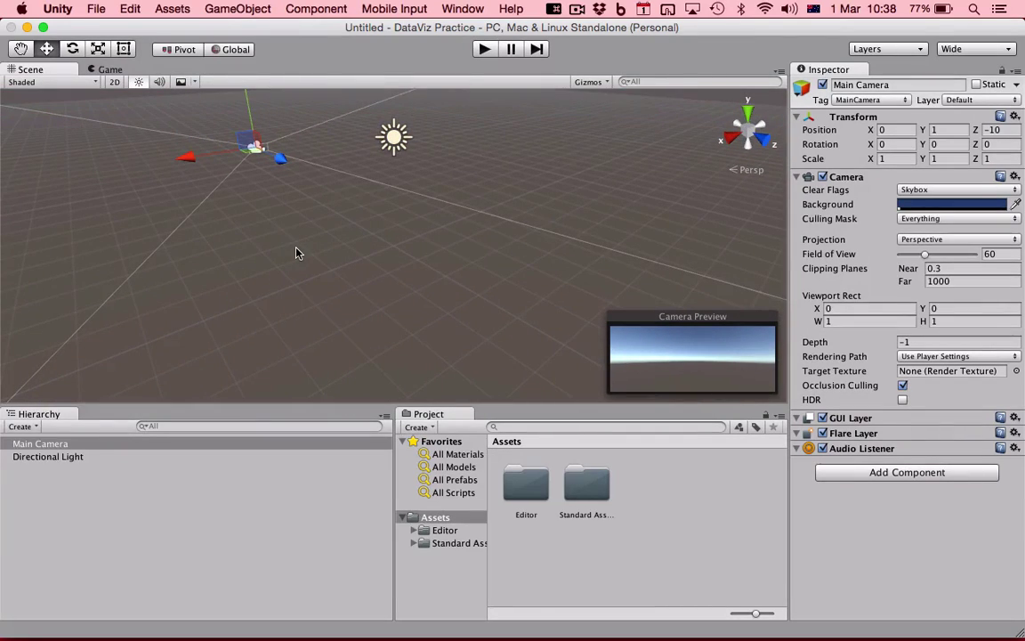
Step: Pan, orbit and zoom the Scene view to see the camera and light from other sides
key("alt")
key("super")
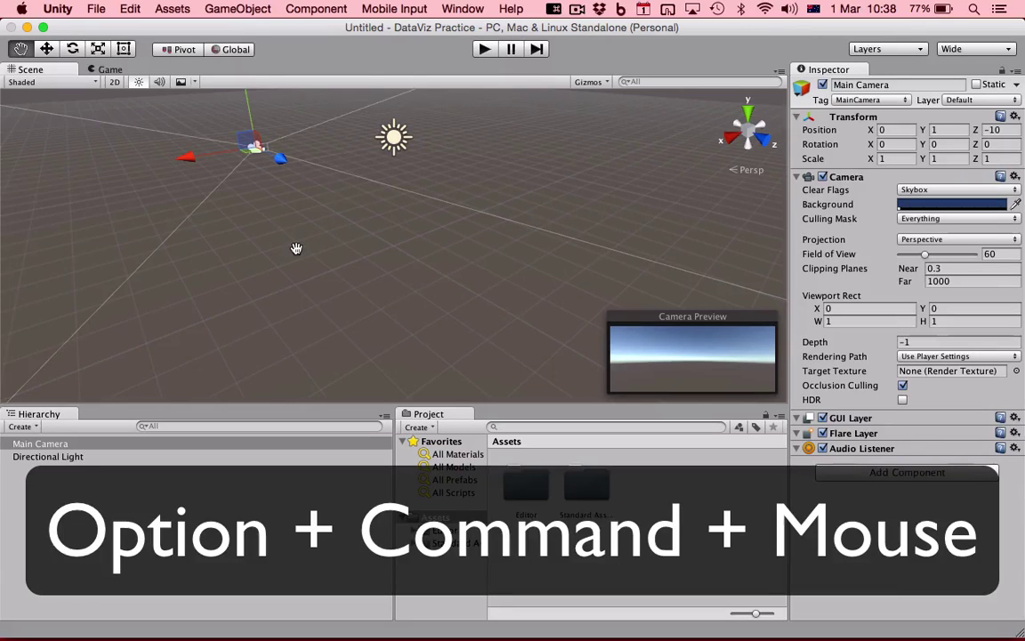
left_click_drag(283, 234, 372, 299, "alt+super")
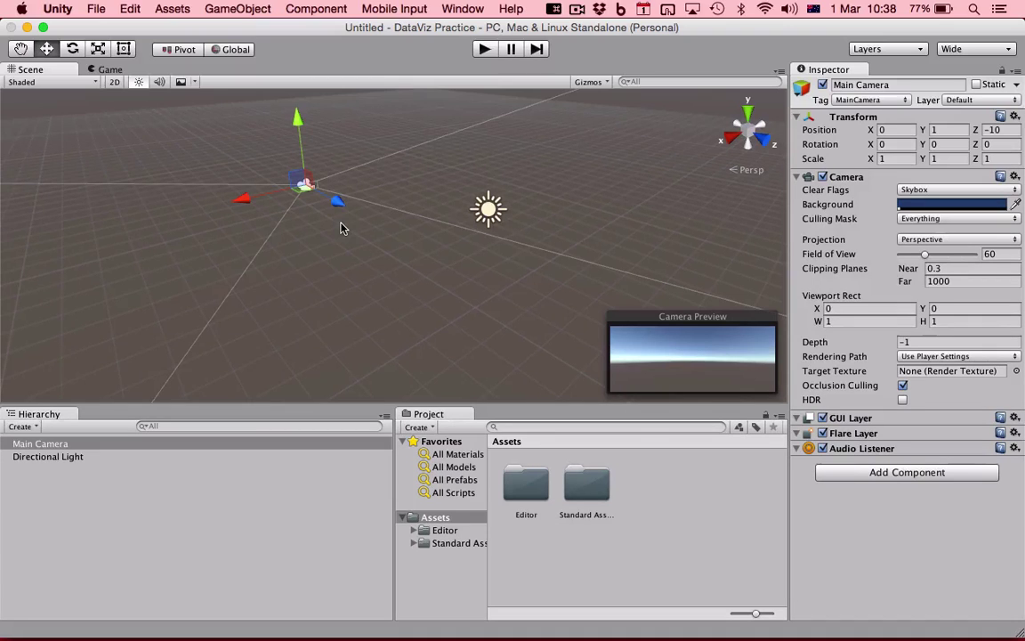
left_click_drag(340, 228, 492, 213, "alt")
scroll(333, 192, "up", 5)
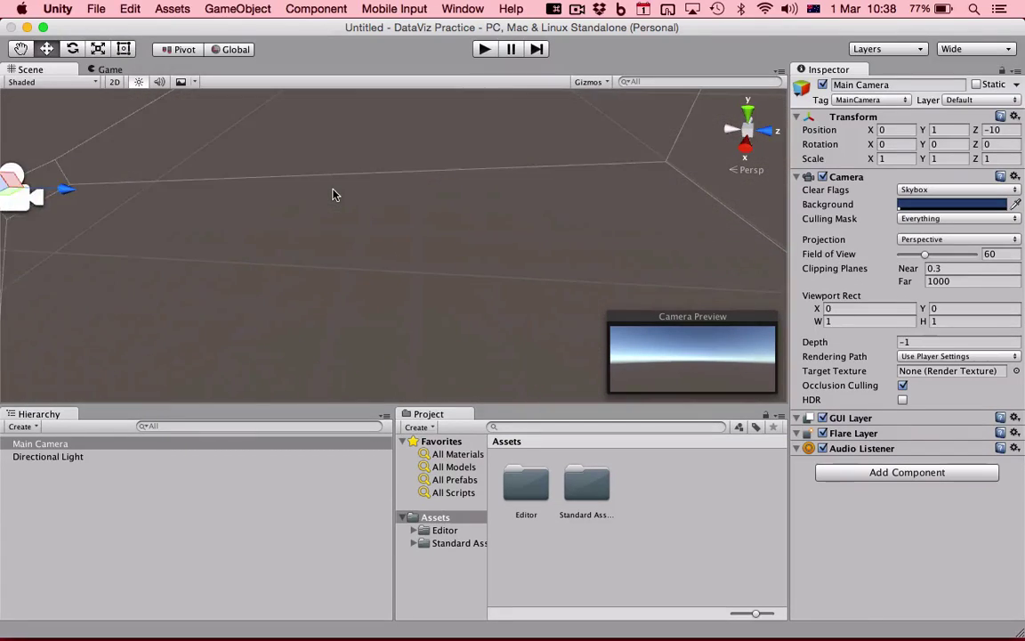
scroll(334, 193, "down", 3)
left_click_drag(334, 194, 553, 254, "alt")
scroll(414, 261, "down", 3)
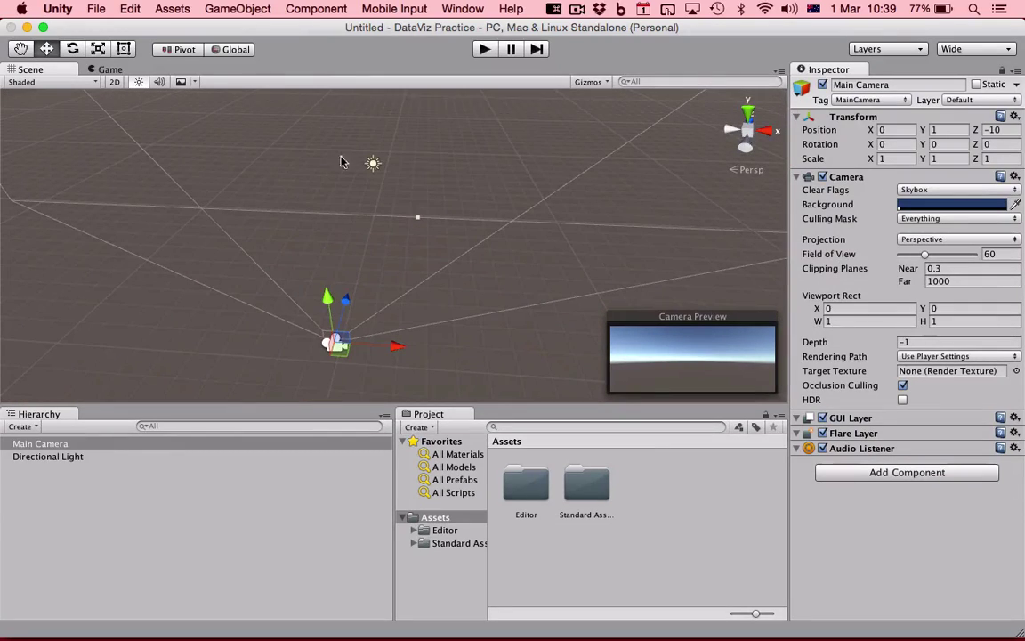
Step: Add a Cube from the GameObject > 3D Object menu
left_click(233, 10)
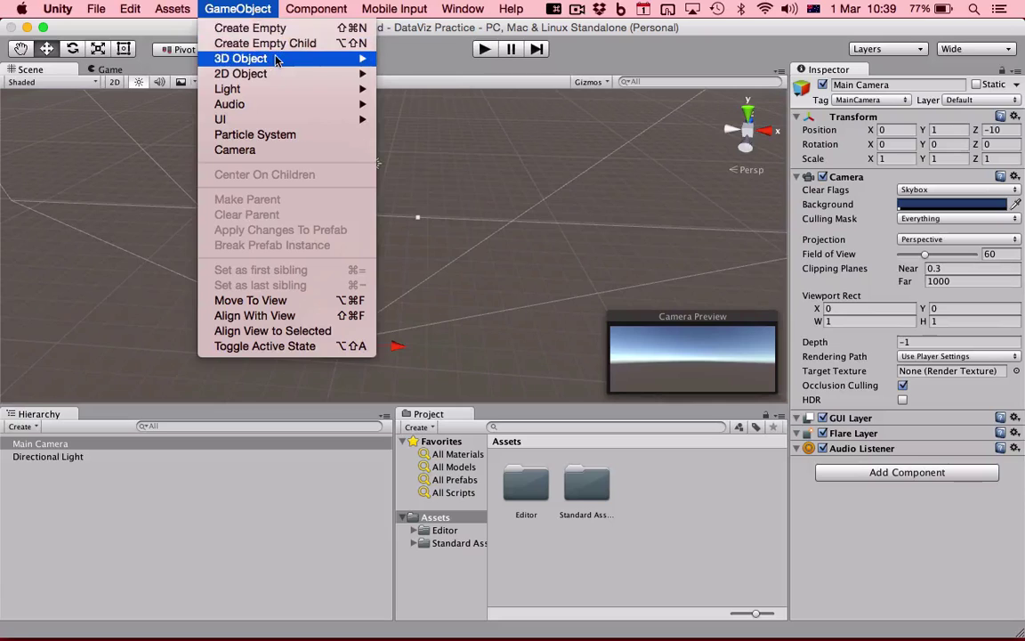
mouse_move(342, 58)
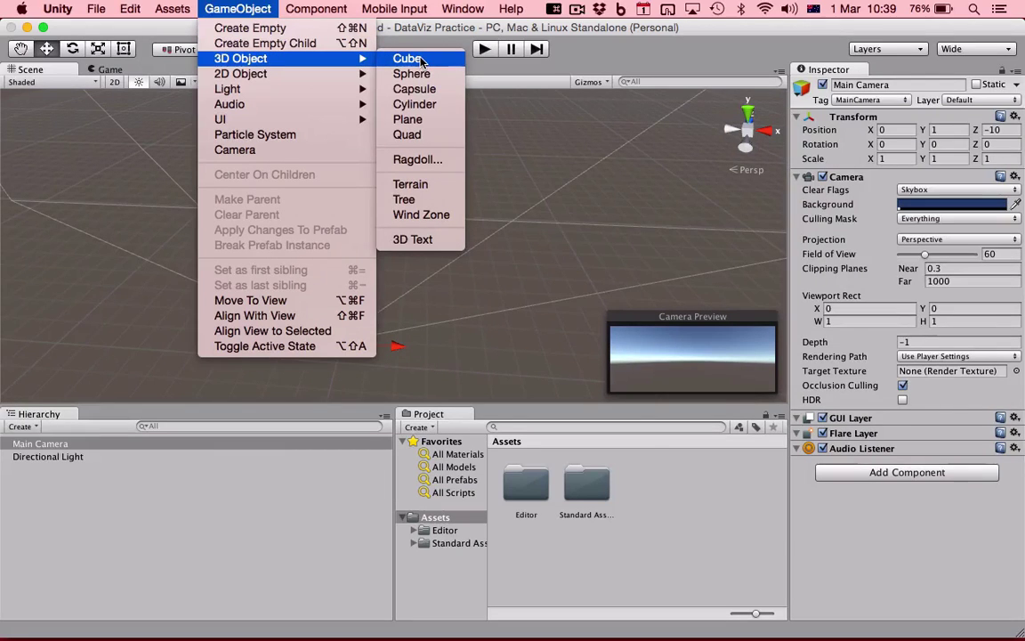
left_click(419, 58)
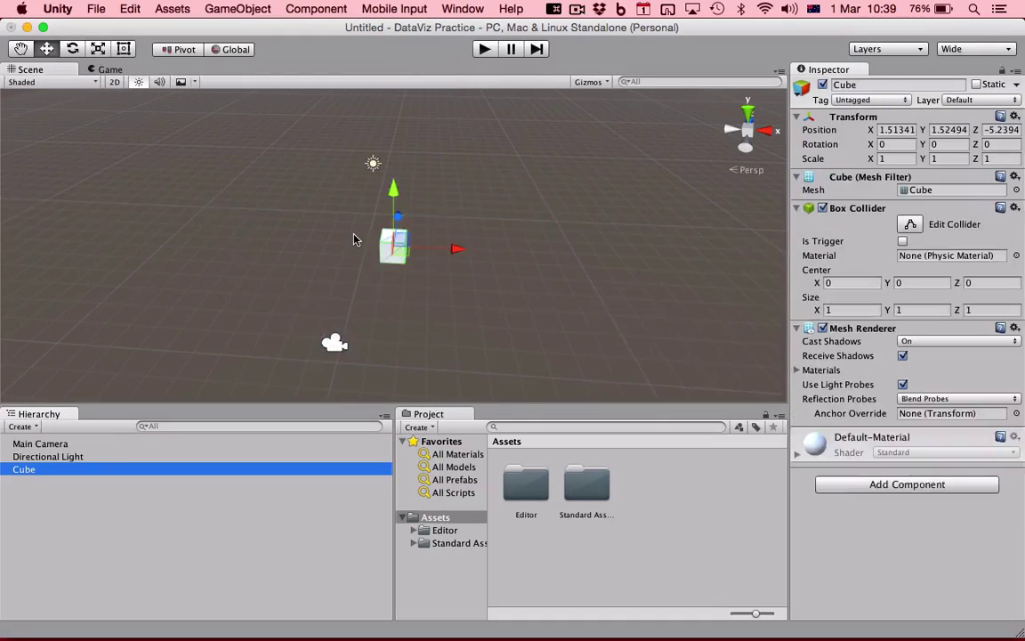
Step: Move the cube to about X -0.14, Y 2.41, Z -5.42 above the grid
left_click_drag(395, 203, 395, 216)
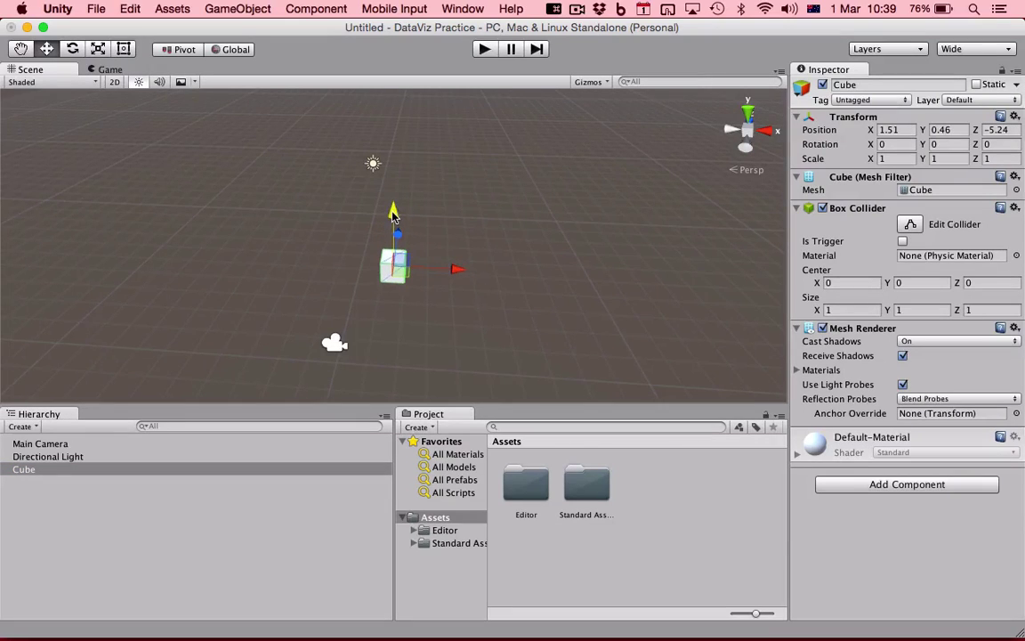
left_click_drag(460, 272, 427, 275)
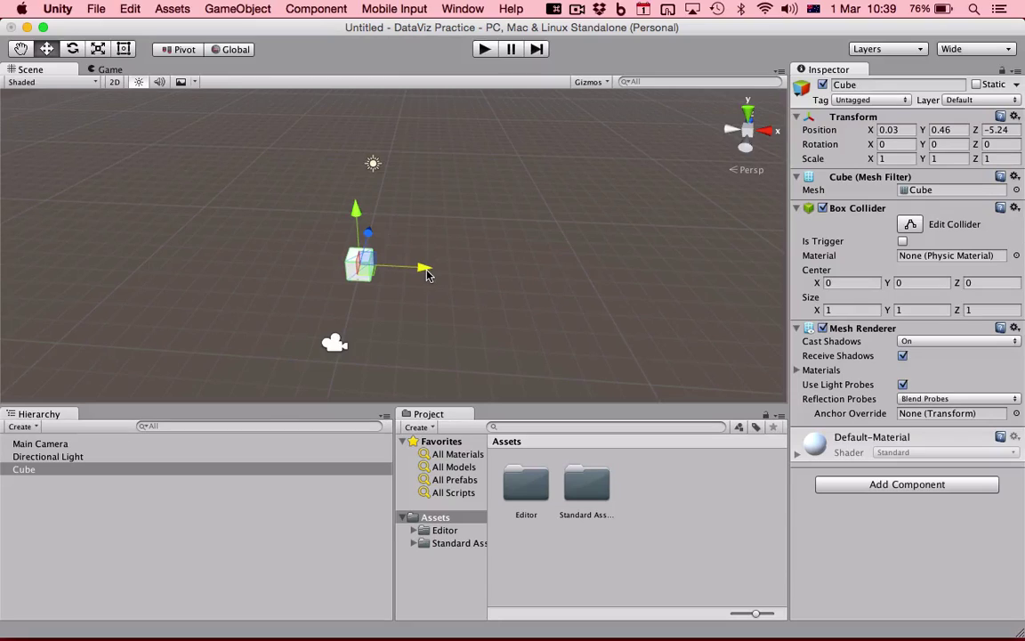
left_click_drag(356, 213, 358, 203)
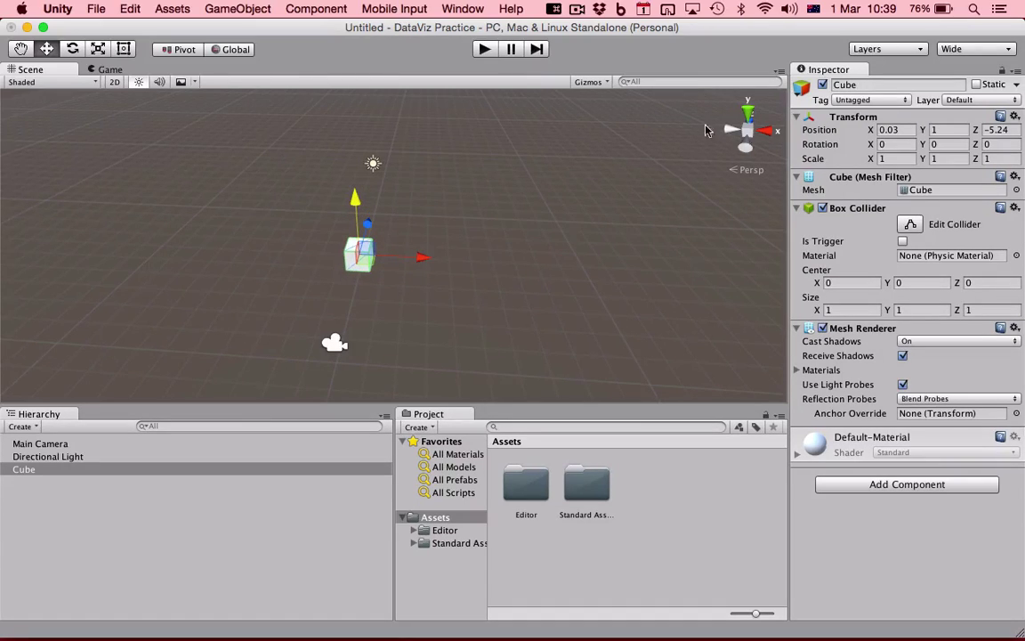
left_click_drag(561, 250, 512, 240, "alt")
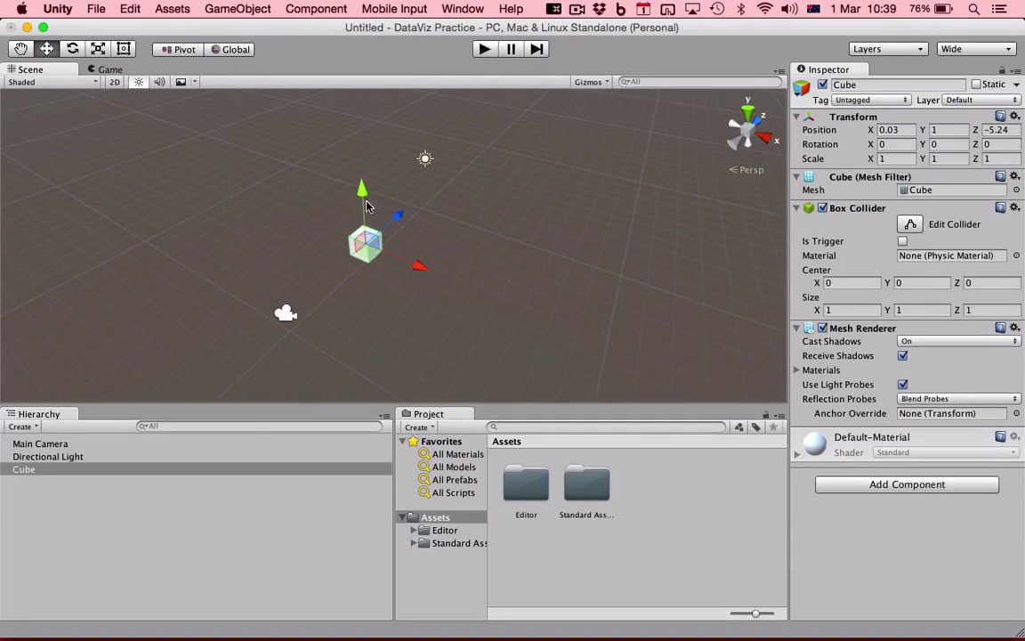
left_click_drag(364, 196, 362, 150)
left_click_drag(416, 217, 411, 216)
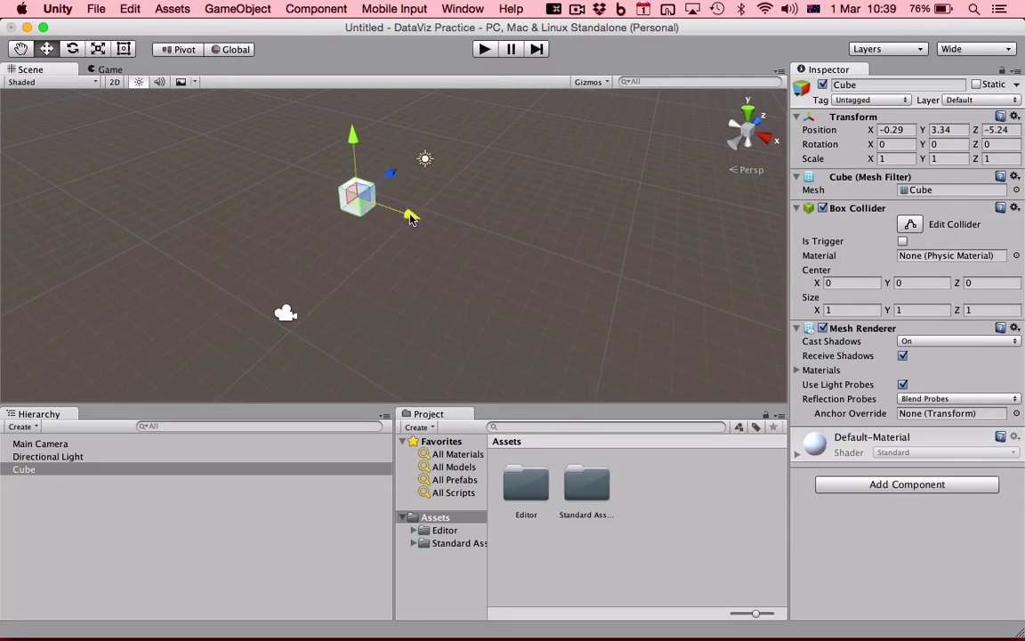
left_click_drag(392, 178, 366, 221)
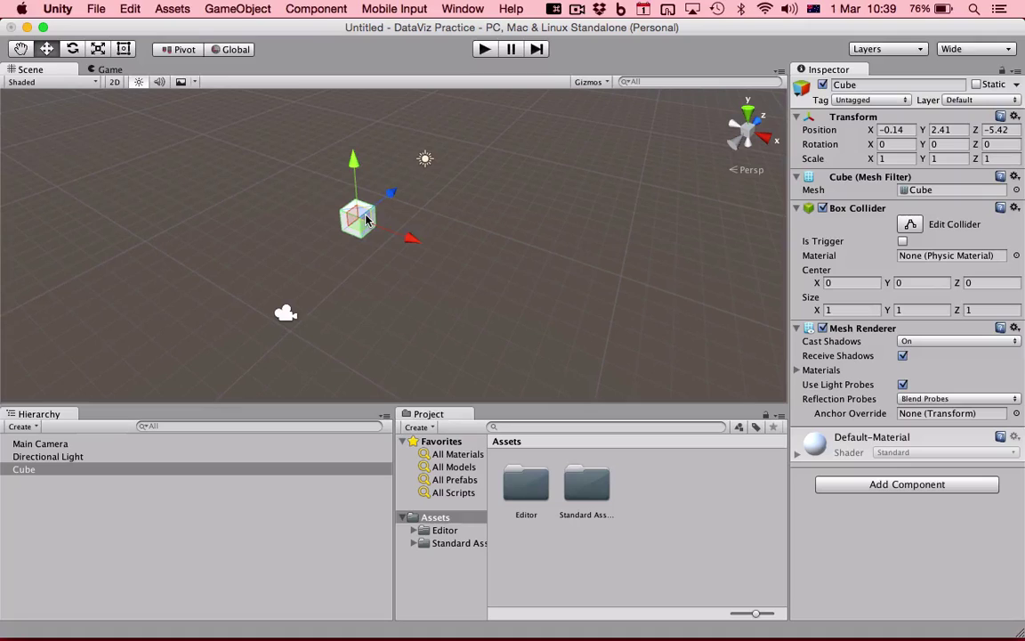
Step: With the Scale tool, flatten and widen the cube into a thin slab
left_click(97, 48)
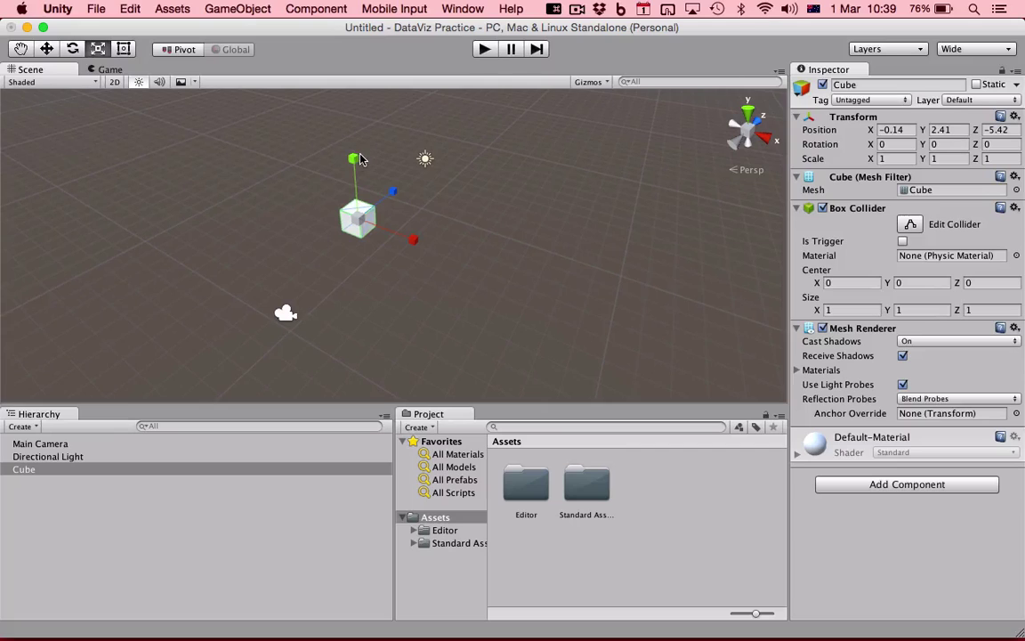
mouse_move(354, 163)
left_mouse_down()
mouse_move(356, 195)
mouse_move(355, 142)
left_mouse_up()
left_click_drag(412, 240, 469, 262)
left_click_drag(393, 191, 360, 218)
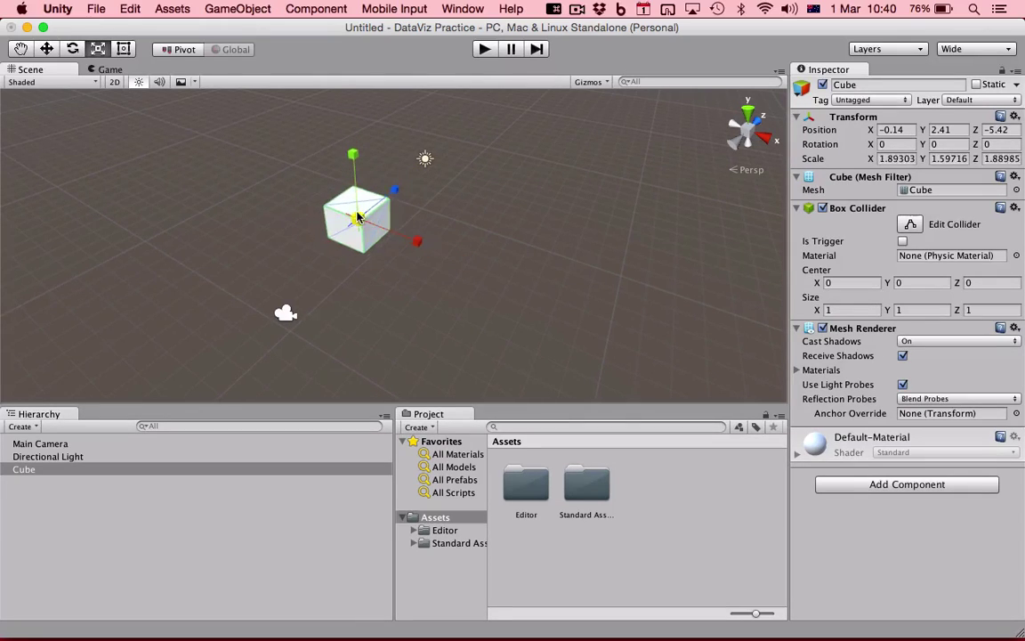
left_click_drag(354, 163, 356, 196)
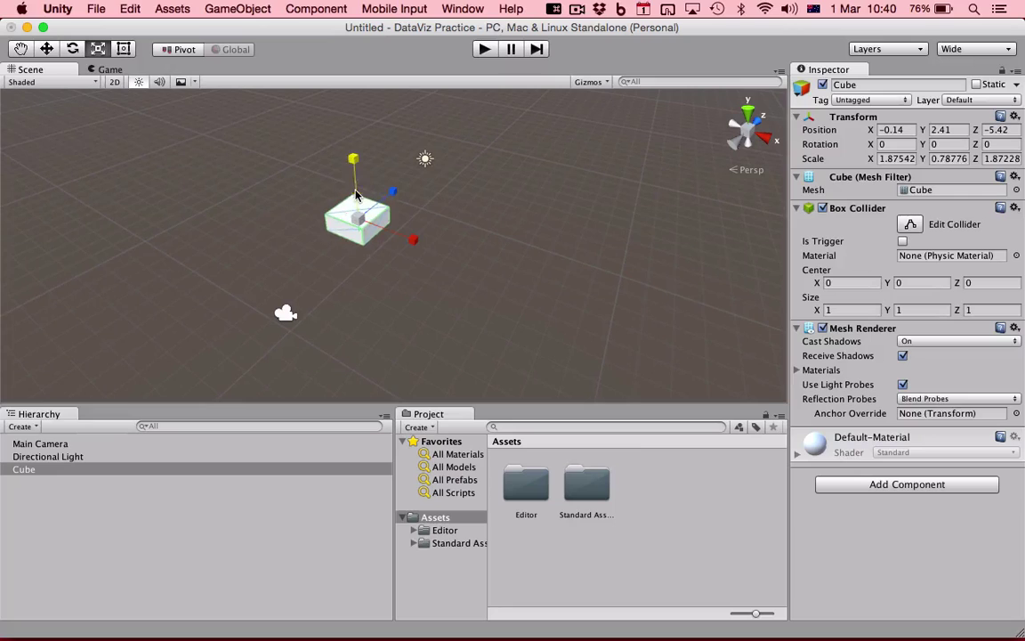
left_click_drag(414, 244, 487, 260)
left_click_drag(356, 163, 356, 197)
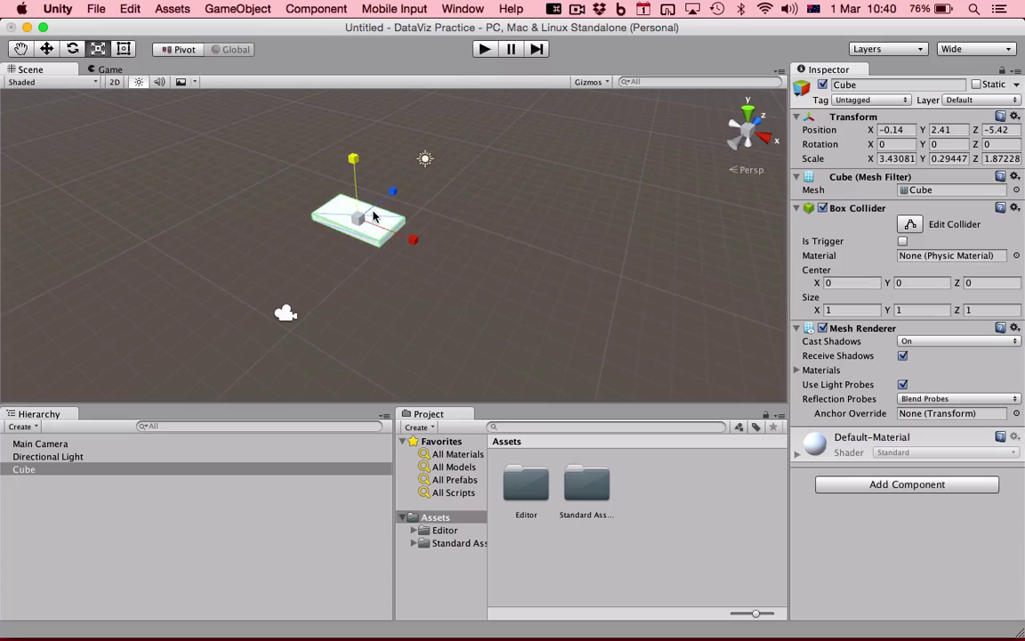
Step: Stretch the slab to about 9.63 on X and 14.04 on Z, keeping Y at 0.29
scroll(374, 216, "up", 5)
scroll(374, 216, "down", 3)
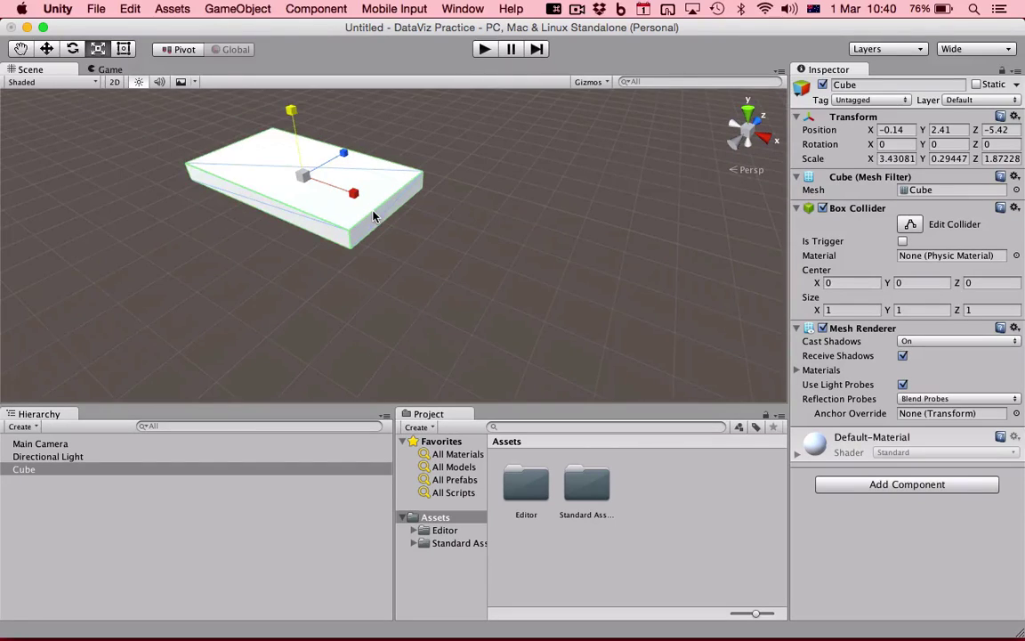
left_click_drag(325, 165, 502, 175, "alt")
left_click_drag(439, 274, 539, 300)
mouse_move(414, 222)
left_mouse_down()
mouse_move(426, 201)
mouse_move(414, 220)
left_mouse_up()
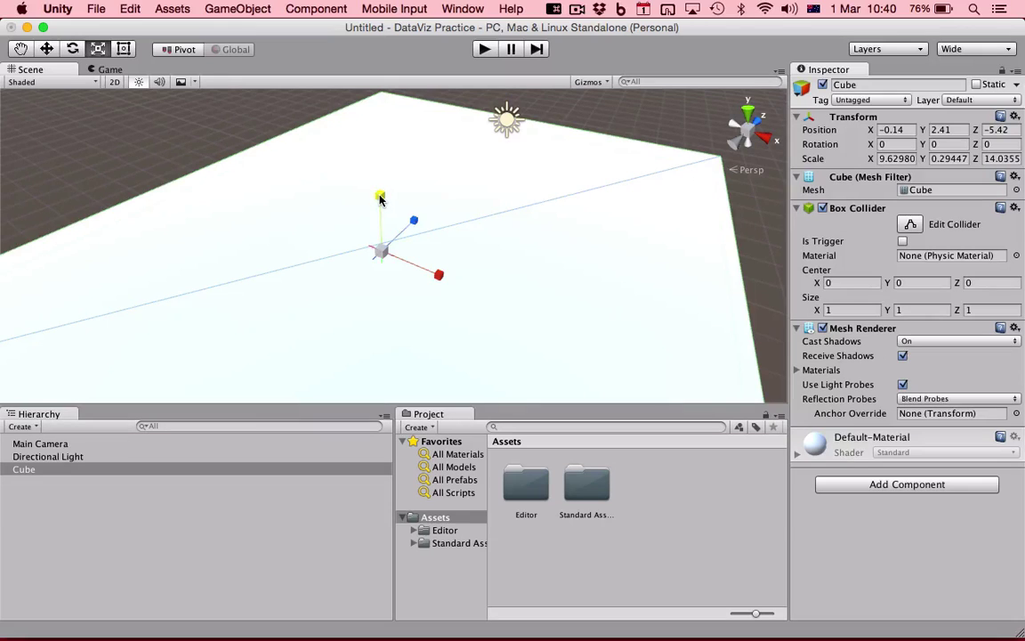
left_click_drag(359, 253, 533, 229, "alt")
scroll(446, 283, "down", 5)
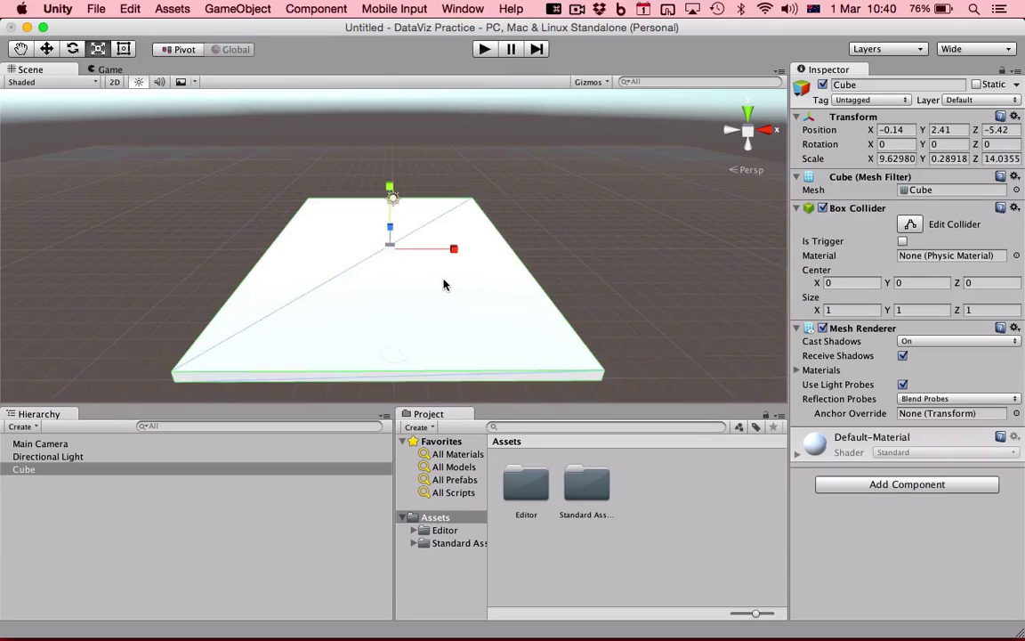
Step: Browse to Standard Assets > Characters > FirstPersonCharacter > Prefabs in the Project panel
left_click(414, 543)
left_click(463, 555)
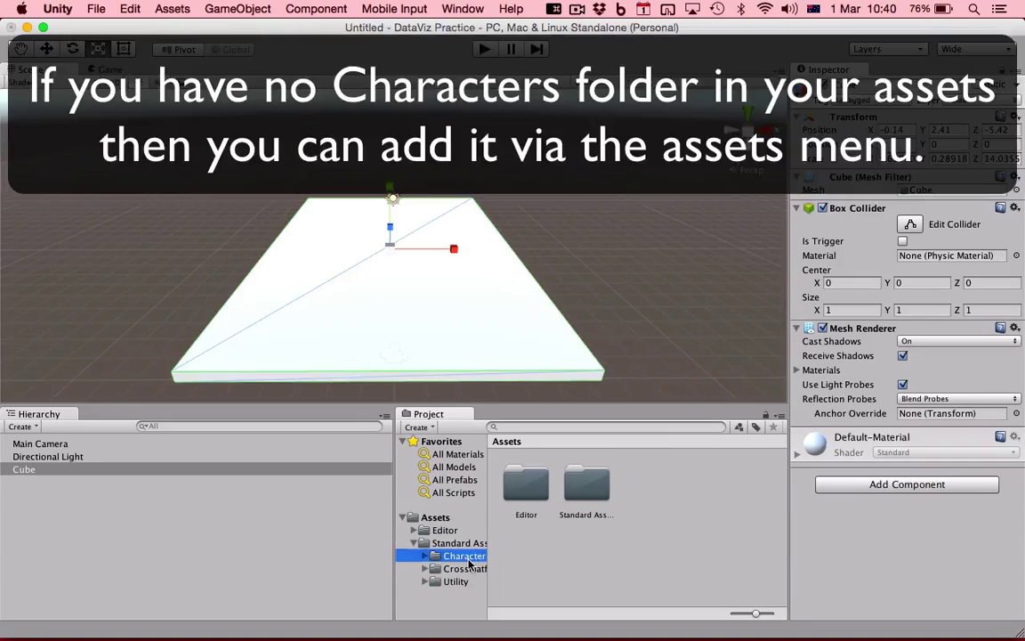
left_click_drag(487, 537, 519, 537)
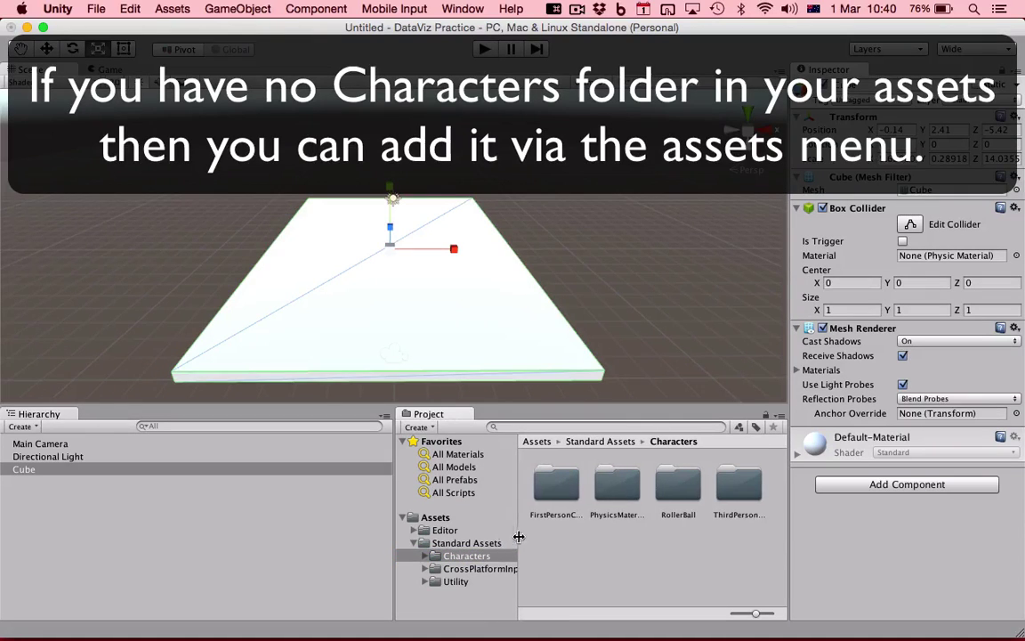
left_click(463, 555)
left_click(425, 555)
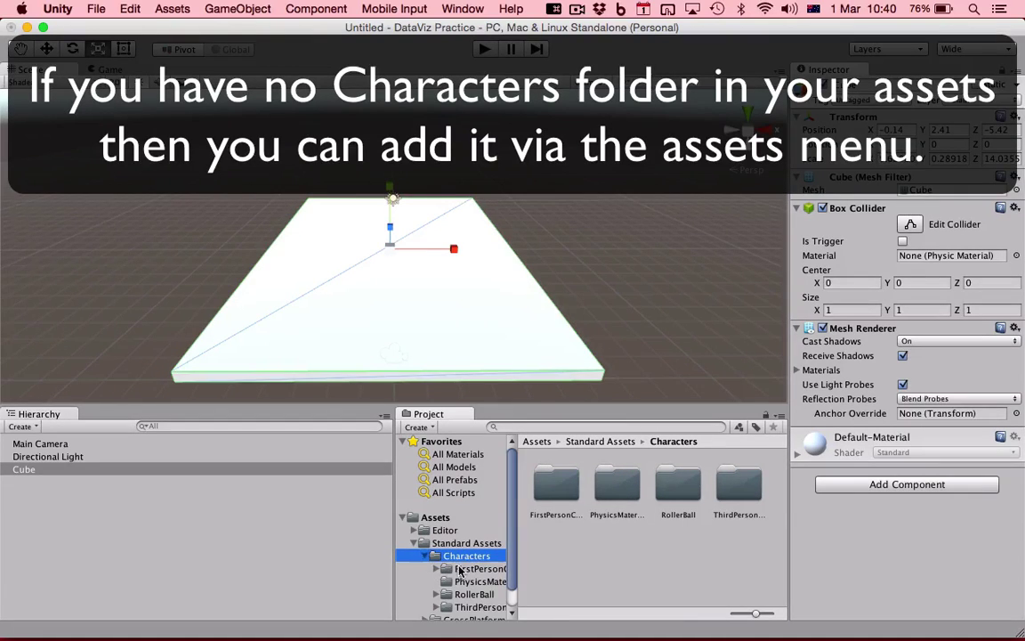
left_click(481, 569)
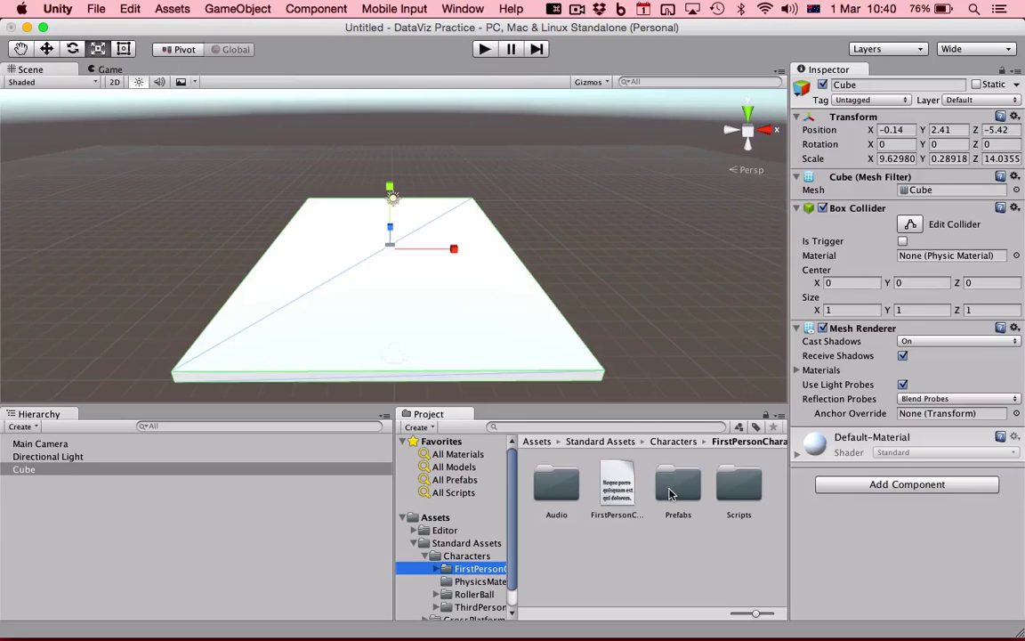
double_click(672, 492)
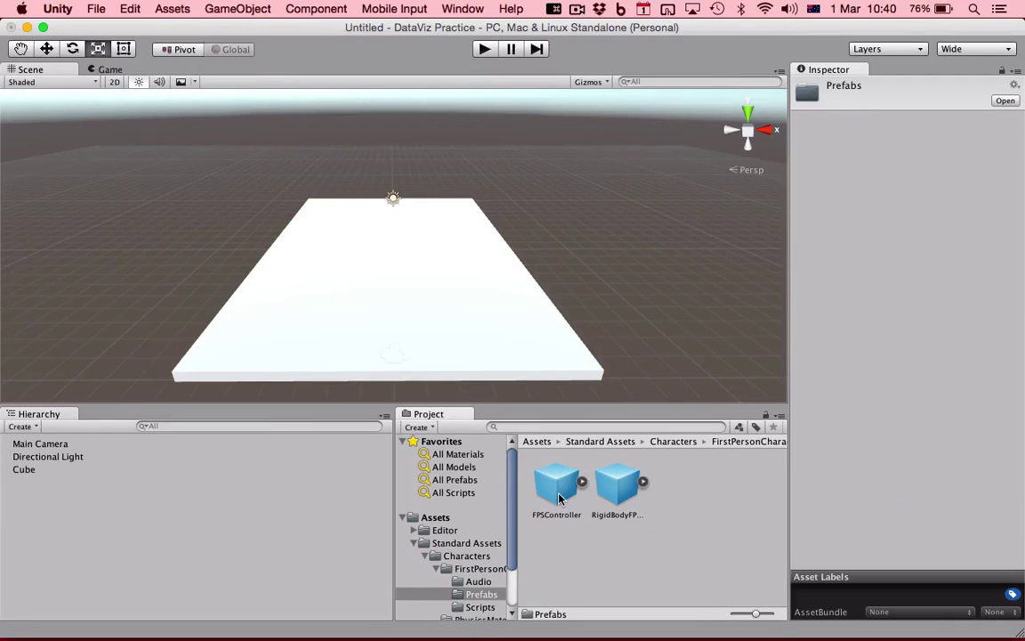
Step: Drop the FPSController onto the slab at about -0.095, 2.55, -9.97
left_click_drag(558, 499, 391, 307)
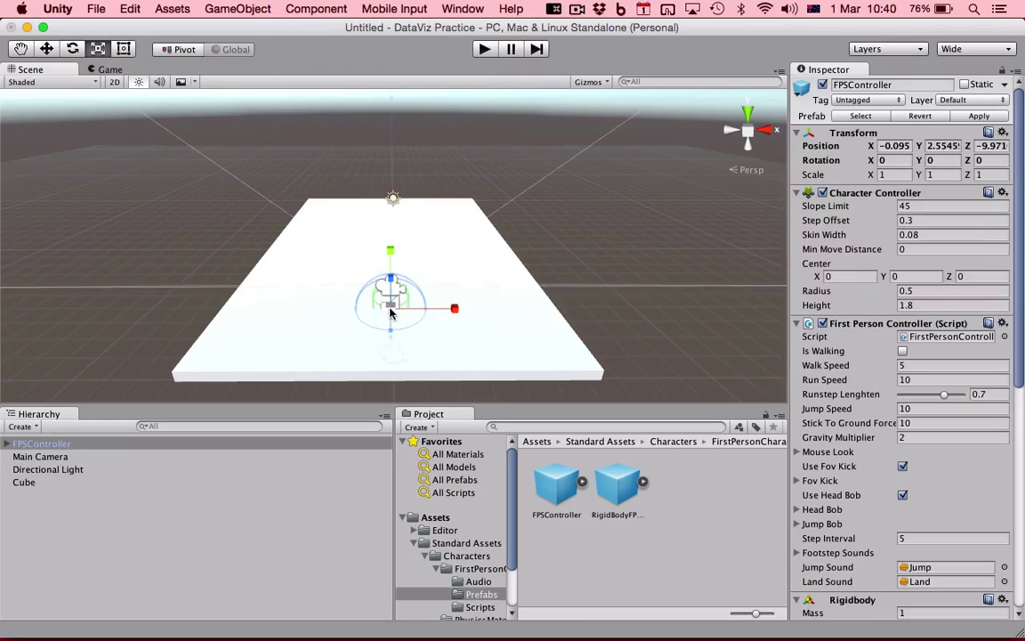
left_click_drag(391, 252, 391, 250)
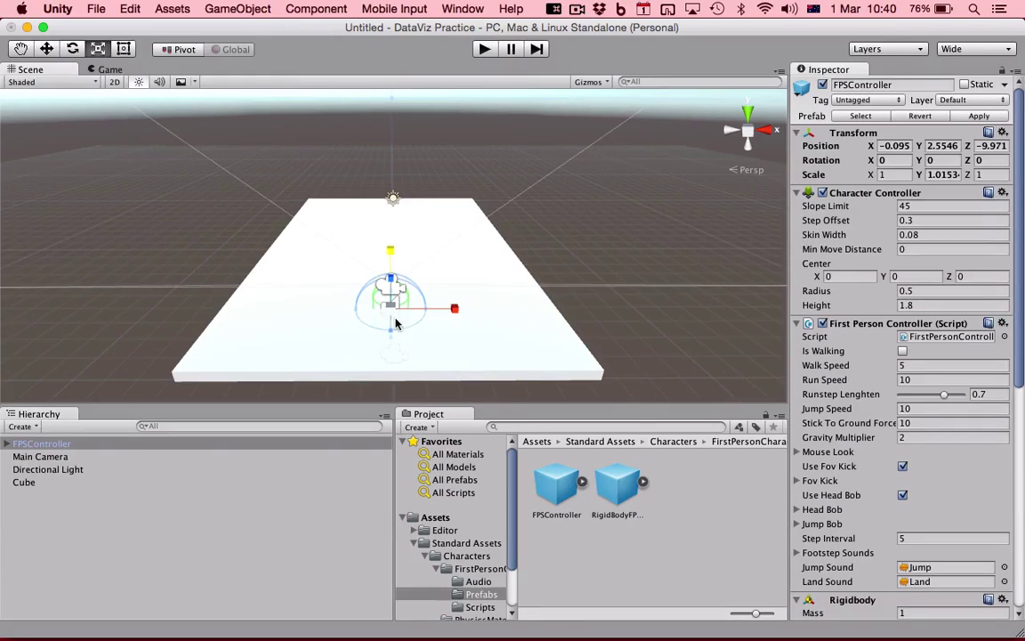
mouse_move(396, 326)
left_mouse_down("alt")
mouse_move(394, 337)
mouse_move(403, 193)
mouse_move(396, 322)
left_mouse_up("alt")
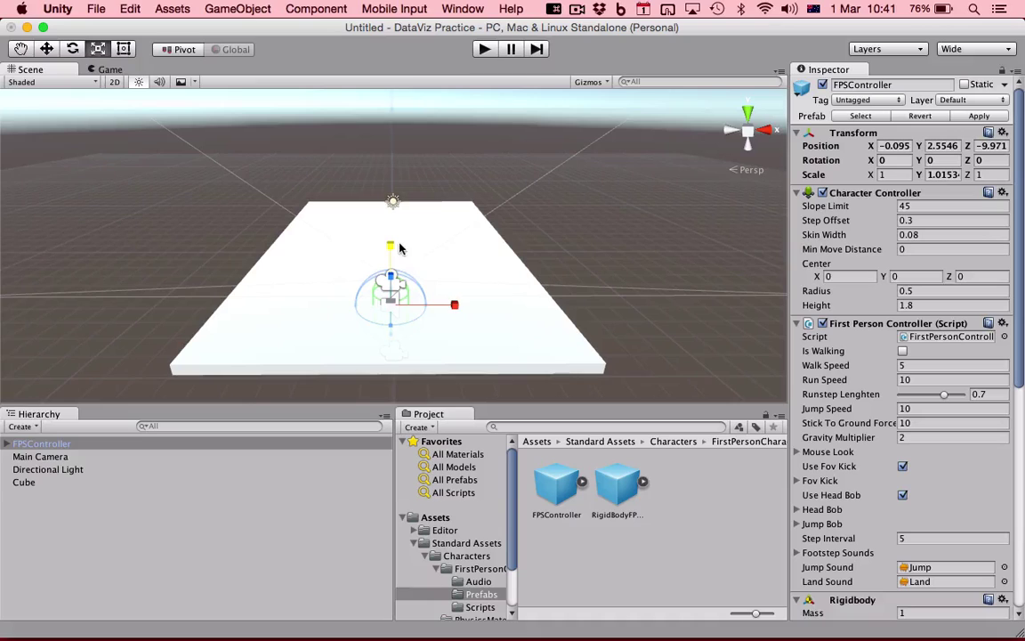
Step: Raise the FPSController to Y 3.93, then walk it around the floor in Play mode and stop
left_click(48, 49)
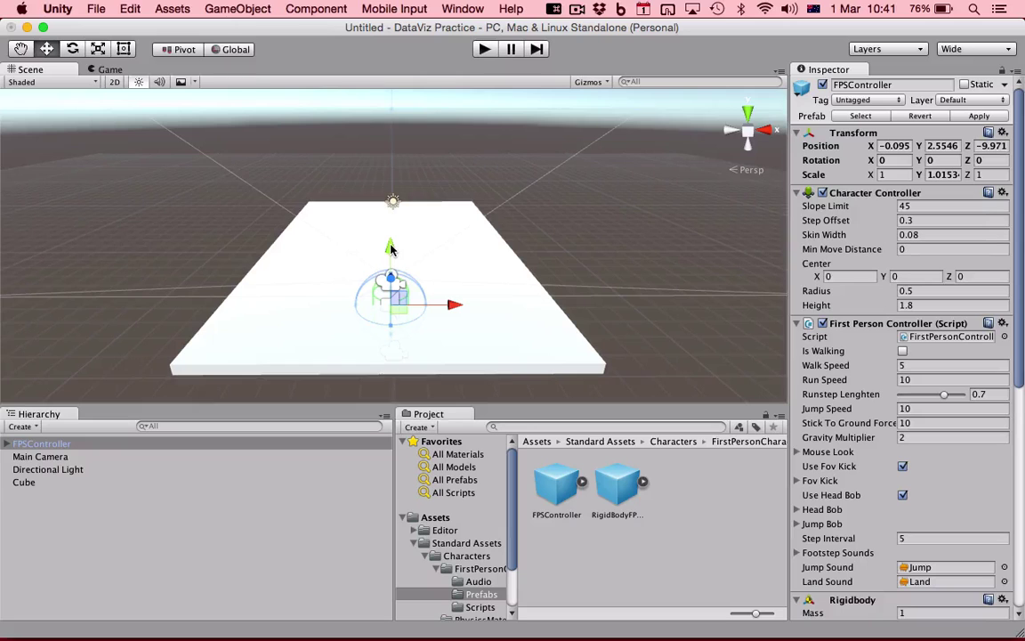
left_click_drag(390, 247, 341, 258)
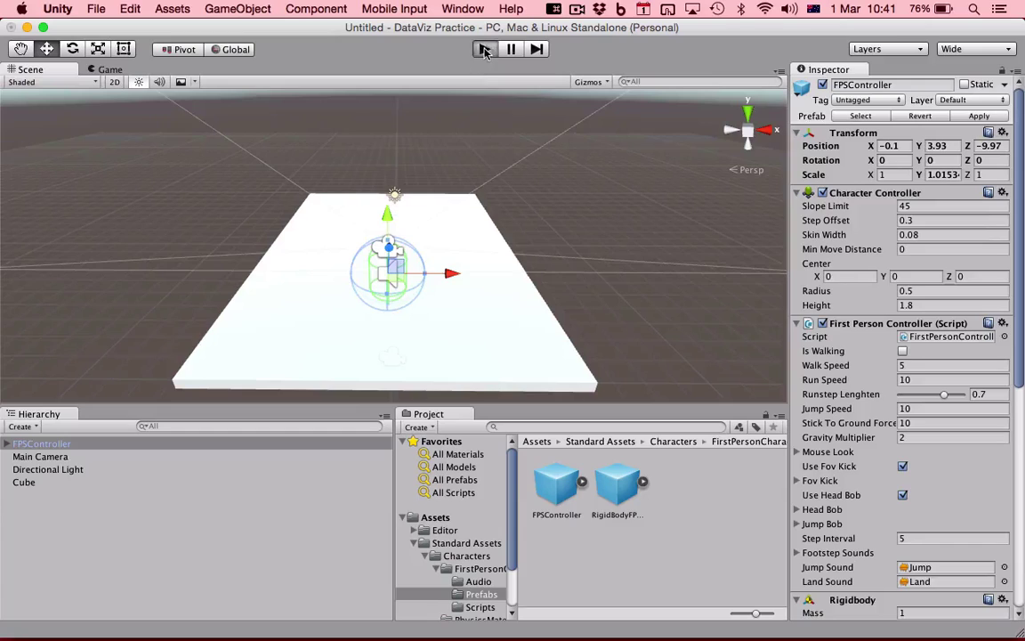
key("super+p")
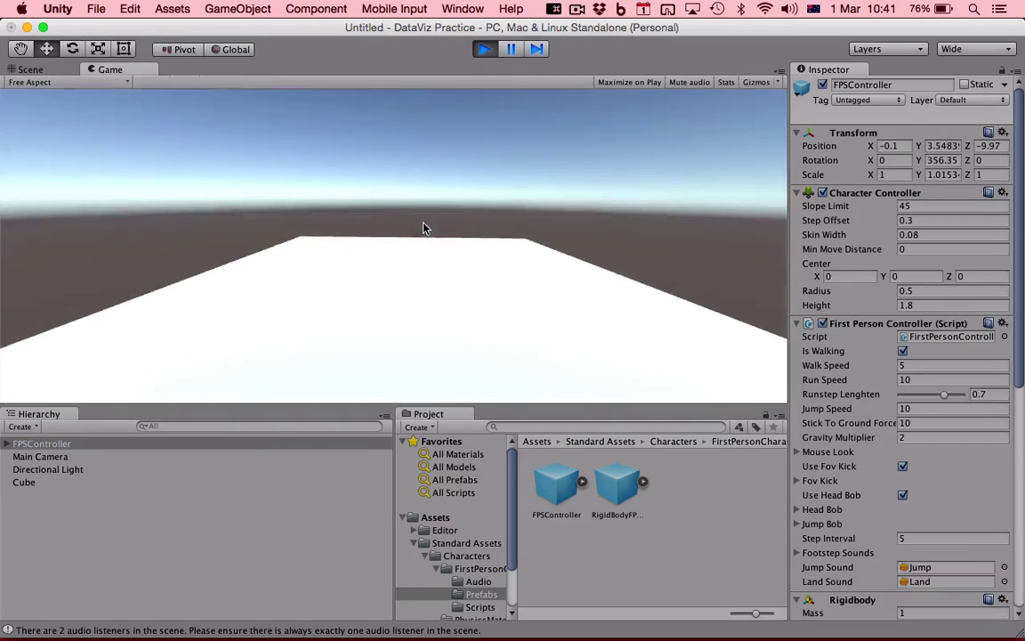
key("w")
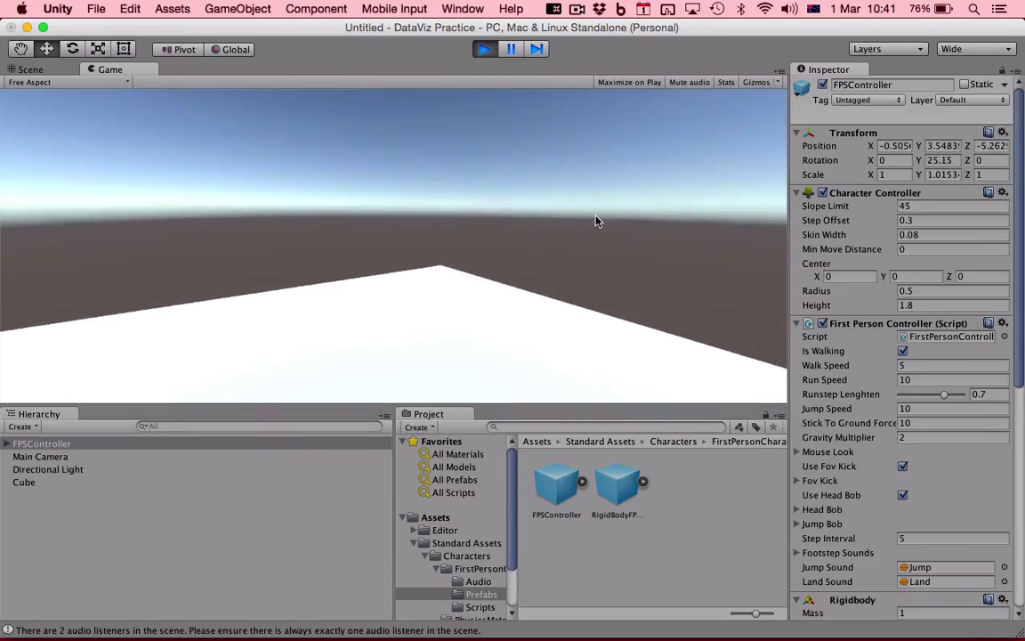
key("w")
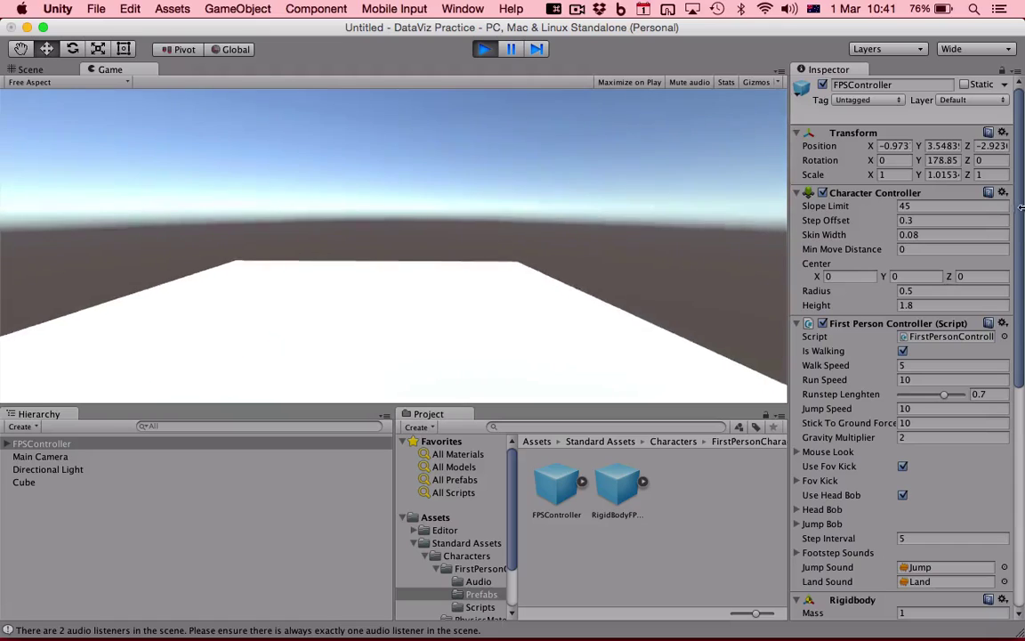
key("w")
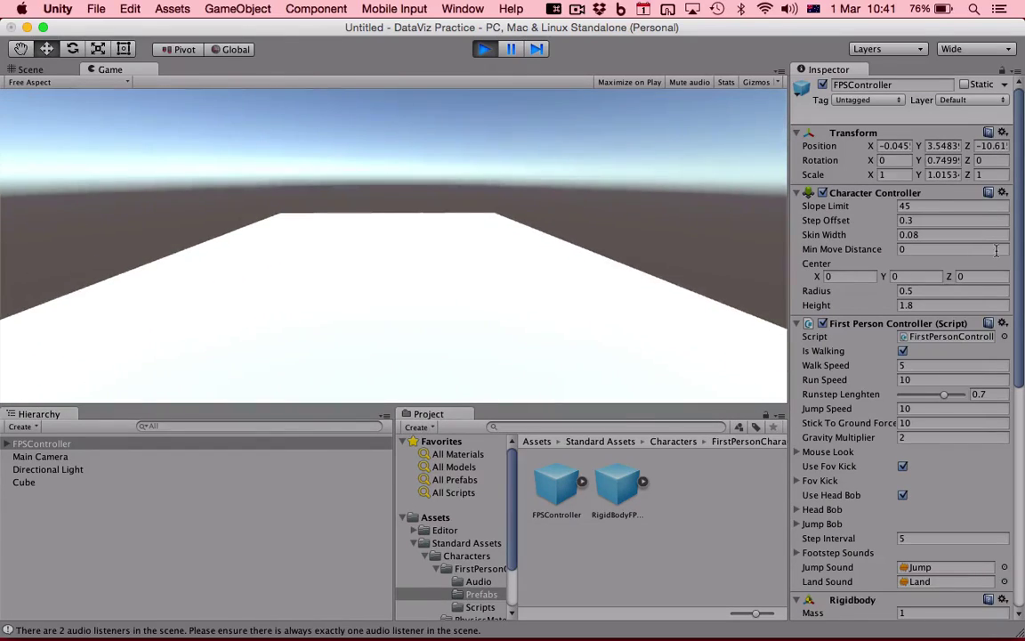
key("s")
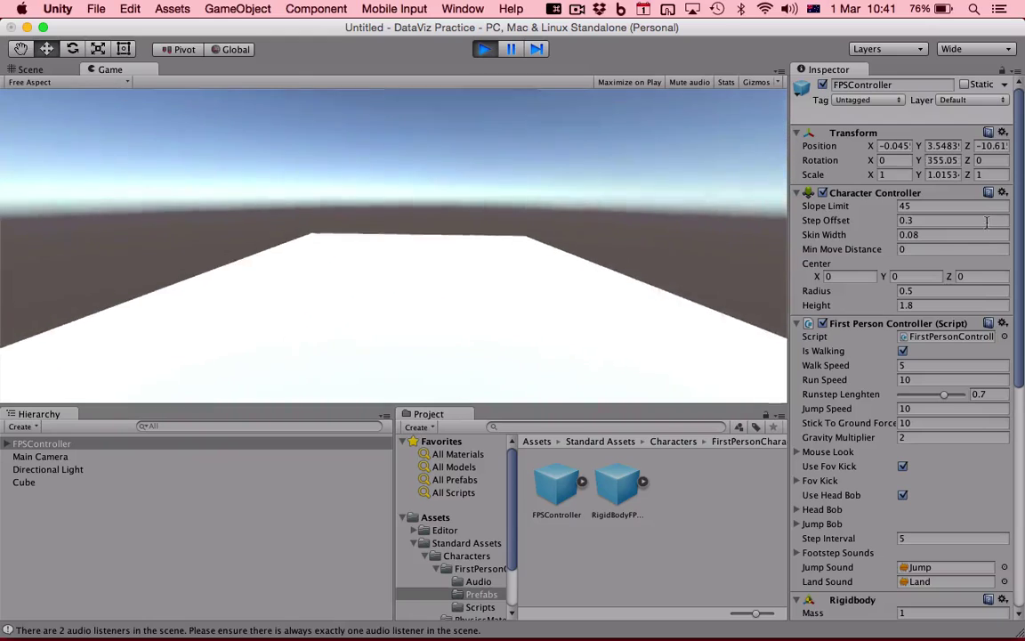
key("s")
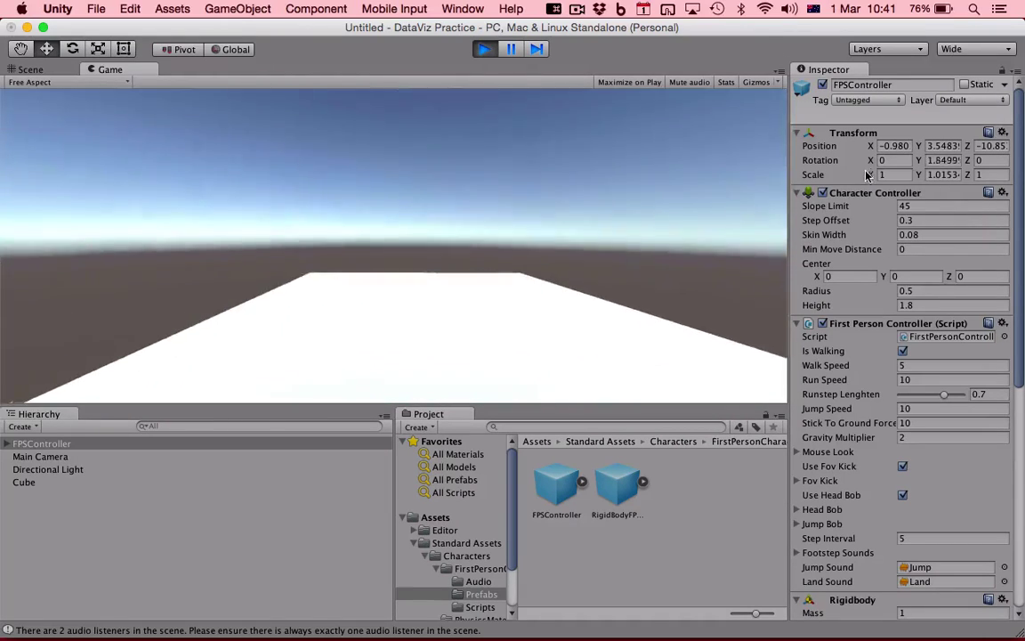
left_click(486, 53)
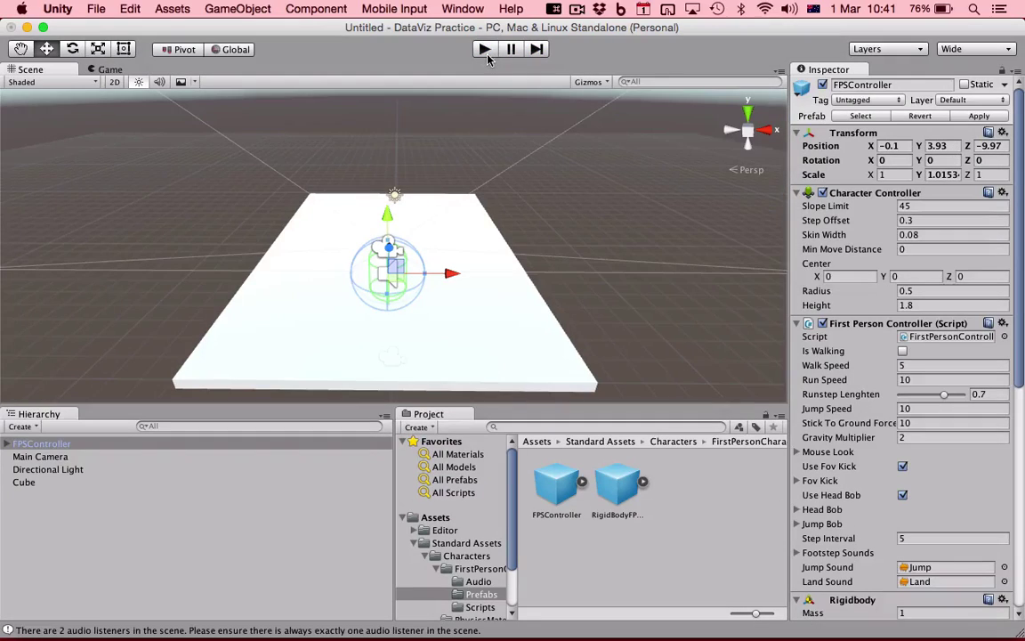
Step: Select the floor Cube and scale it to about 21.68, 0.29, 45.34
left_click(490, 318)
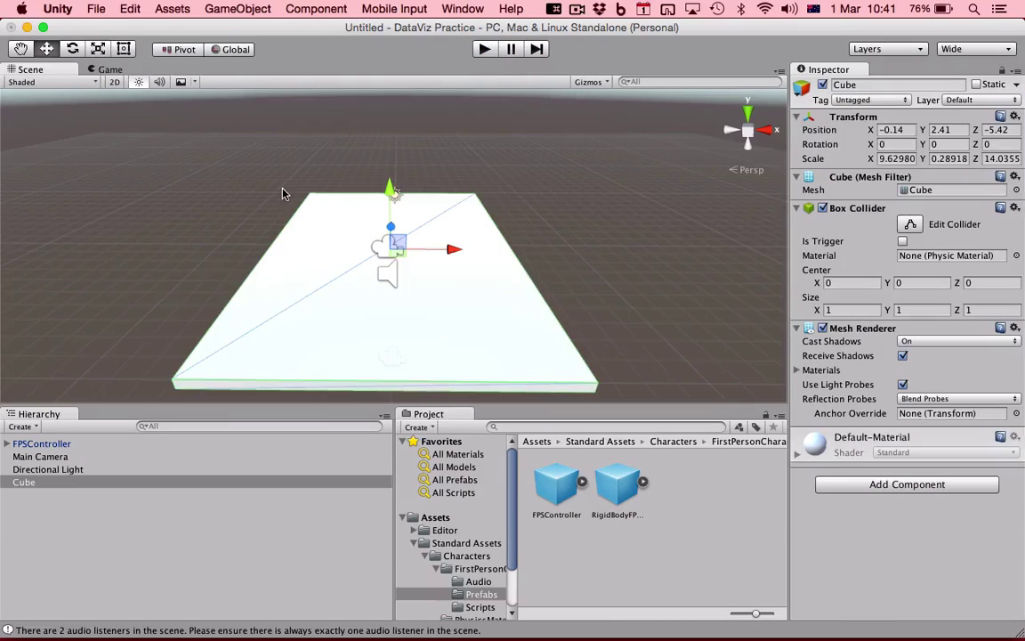
left_click(98, 50)
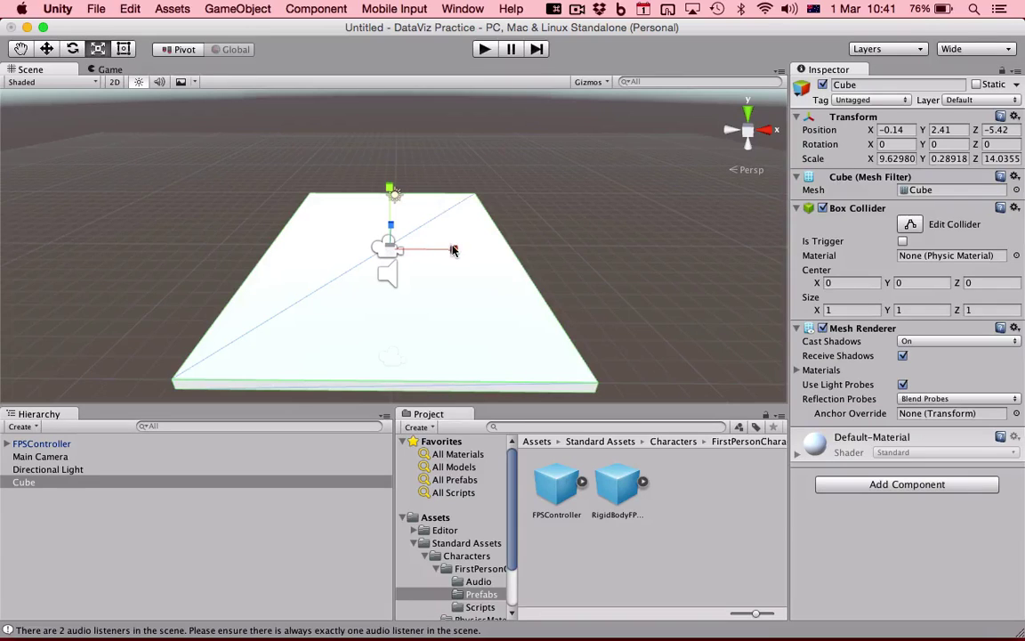
left_click_drag(455, 250, 534, 255)
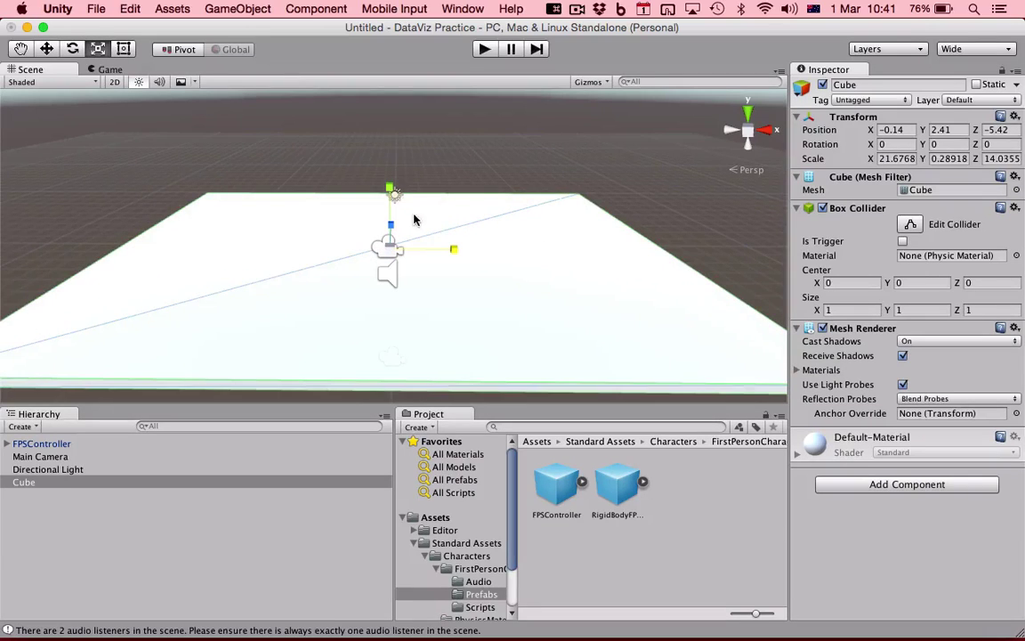
left_click_drag(423, 218, 468, 160, "alt")
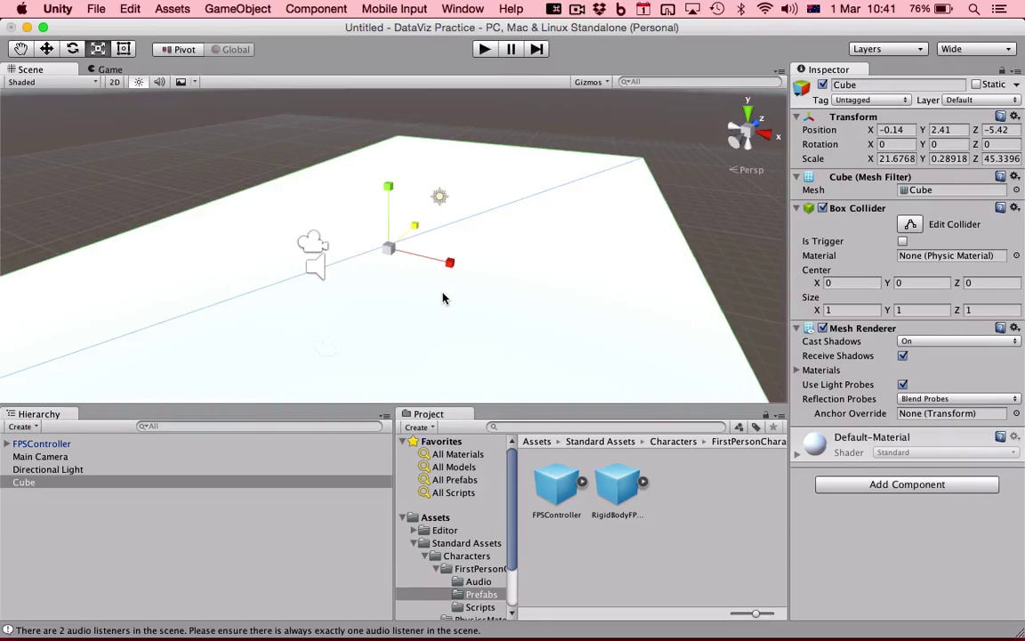
middle_click_drag(443, 298, 466, 253)
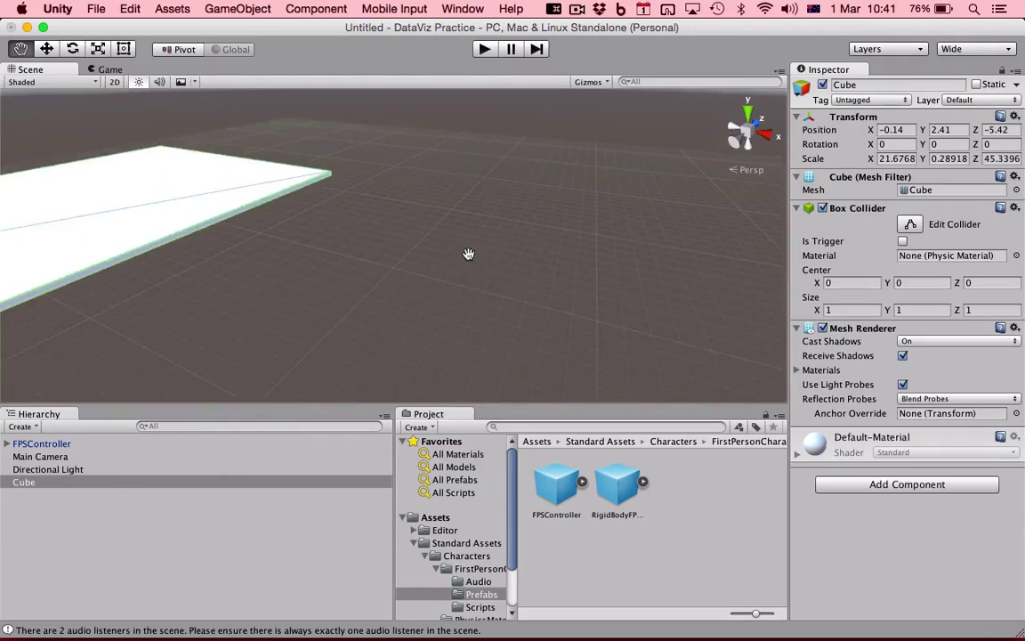
left_click(40, 443)
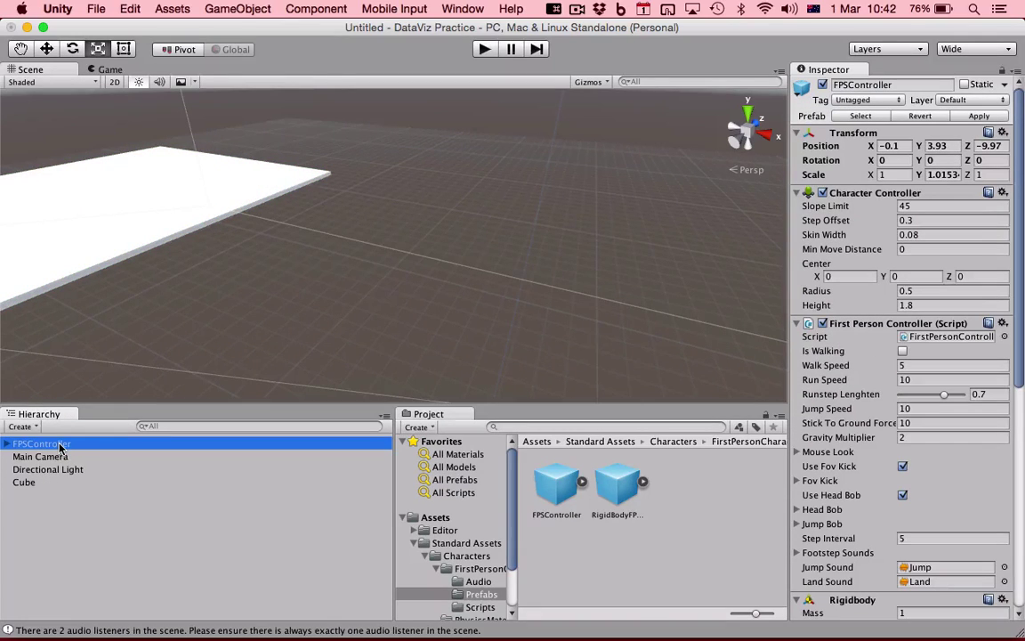
double_click(60, 445)
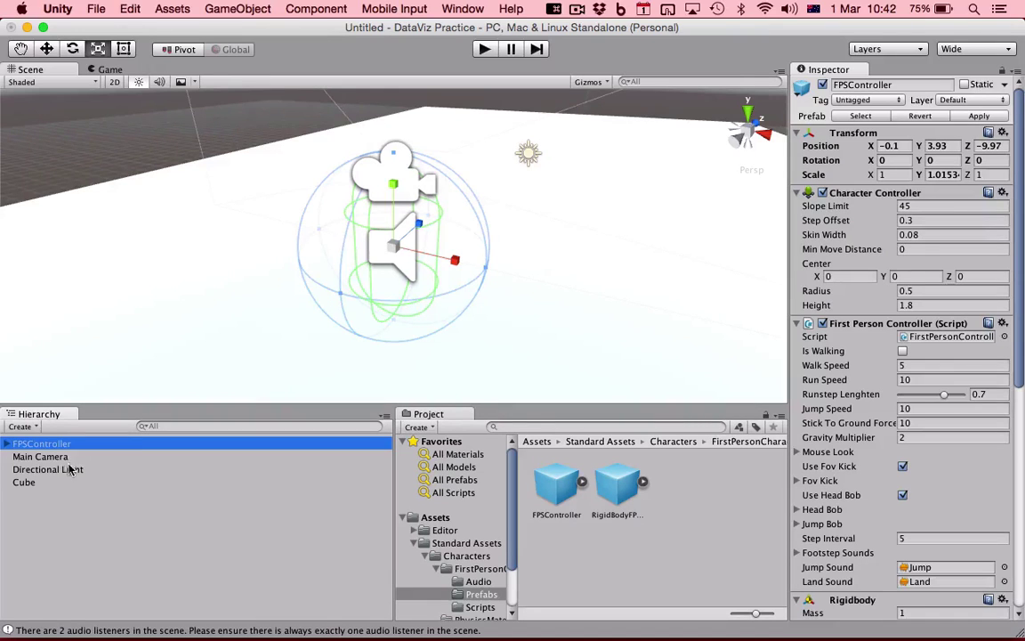
double_click(26, 482)
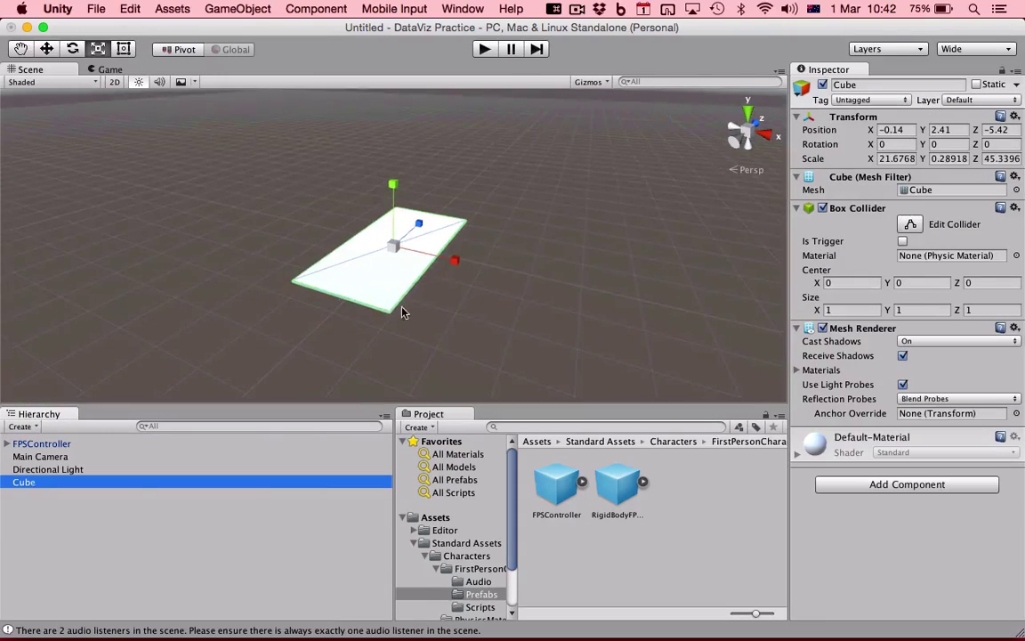
left_click_drag(396, 280, 519, 275, "alt")
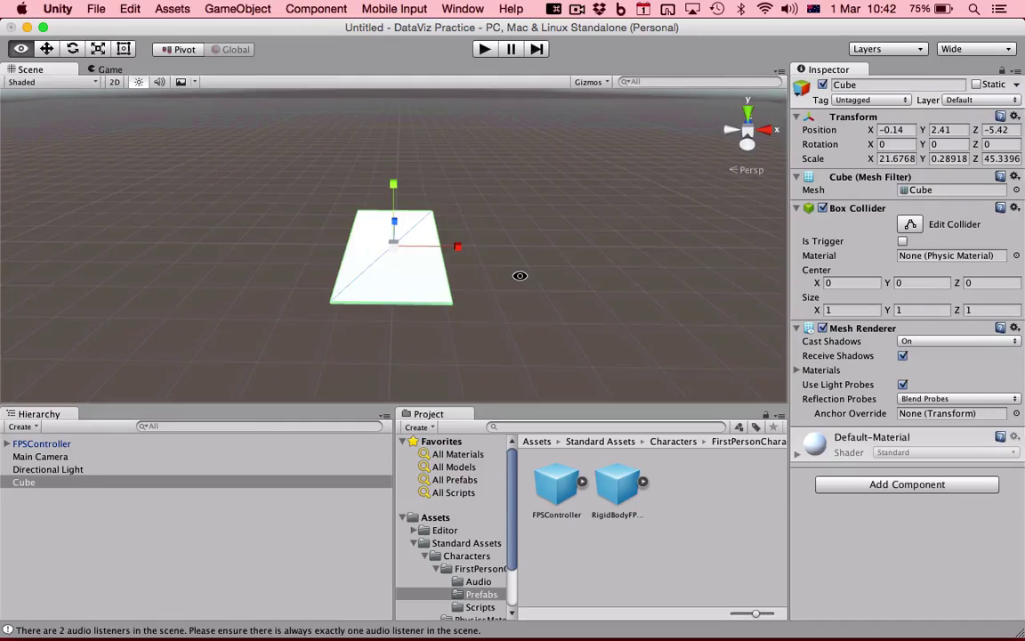
double_click(41, 443)
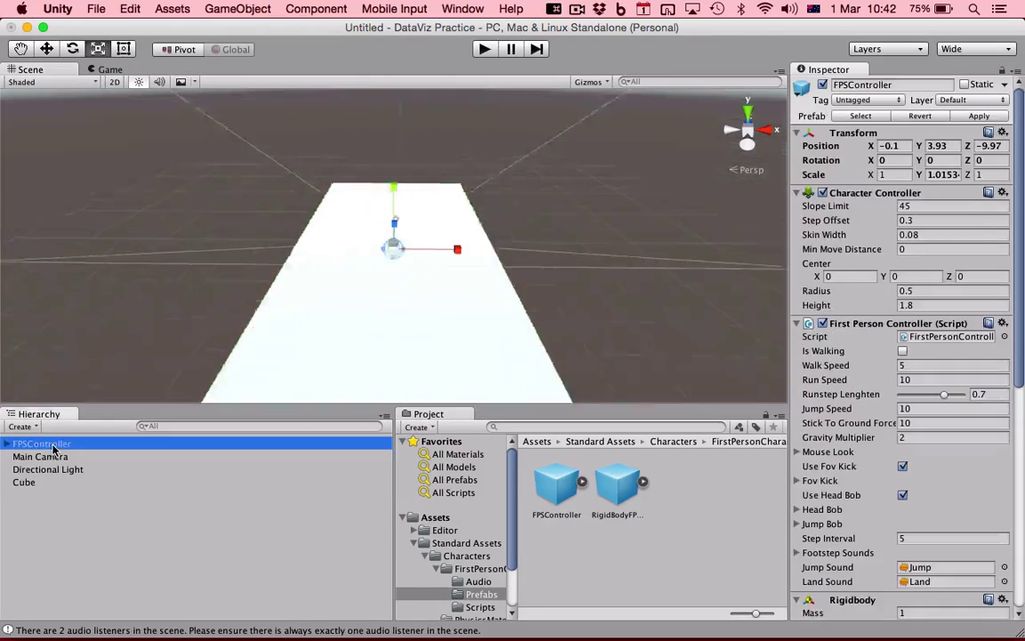
scroll(305, 340, "down", 5)
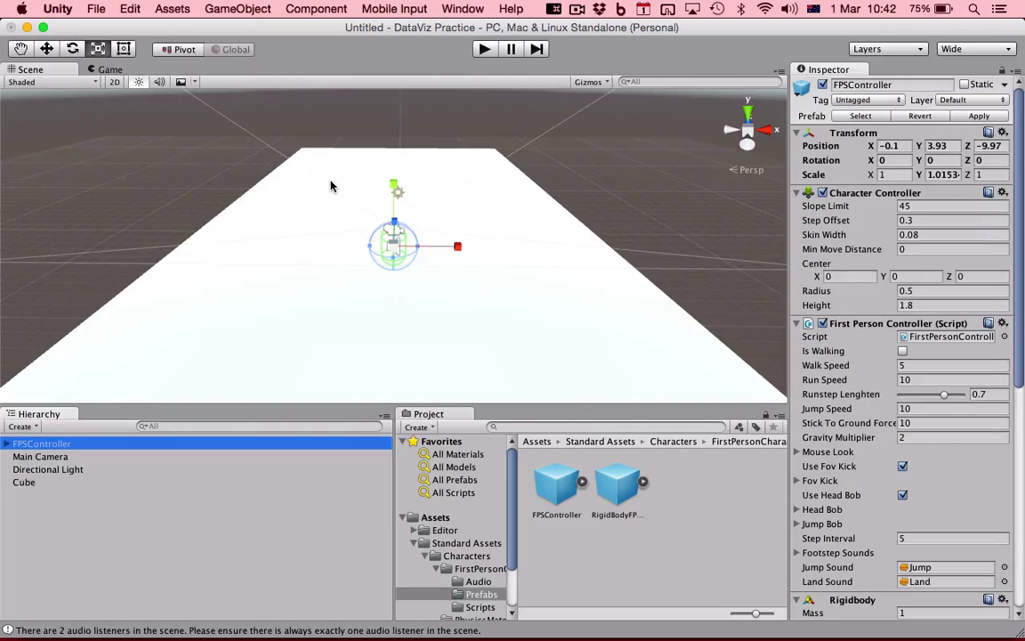
left_click(412, 611)
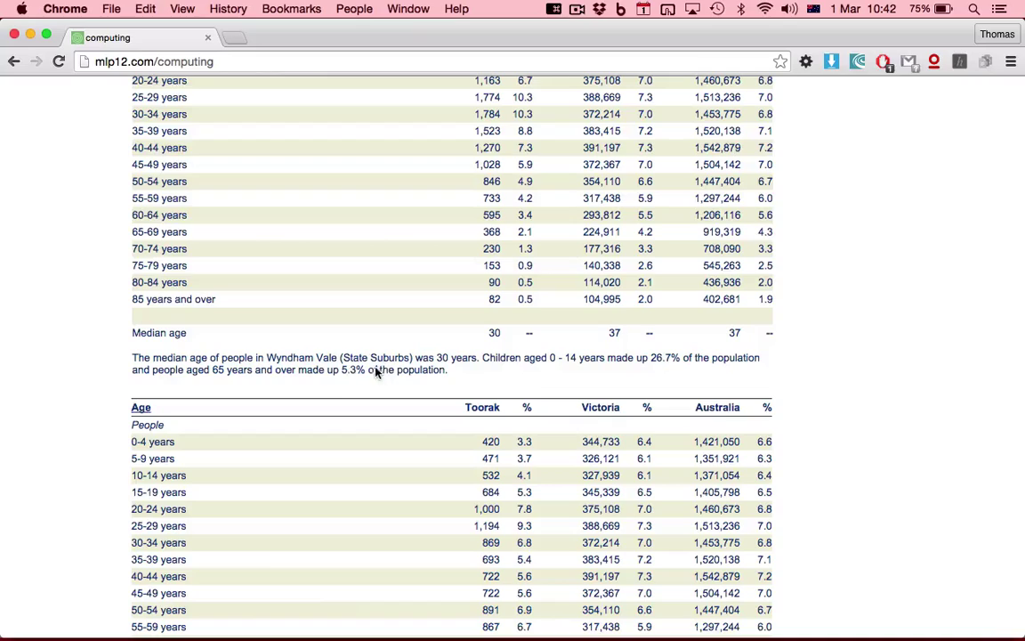
scroll(402, 374, "down", 1)
scroll(401, 374, "down", 5)
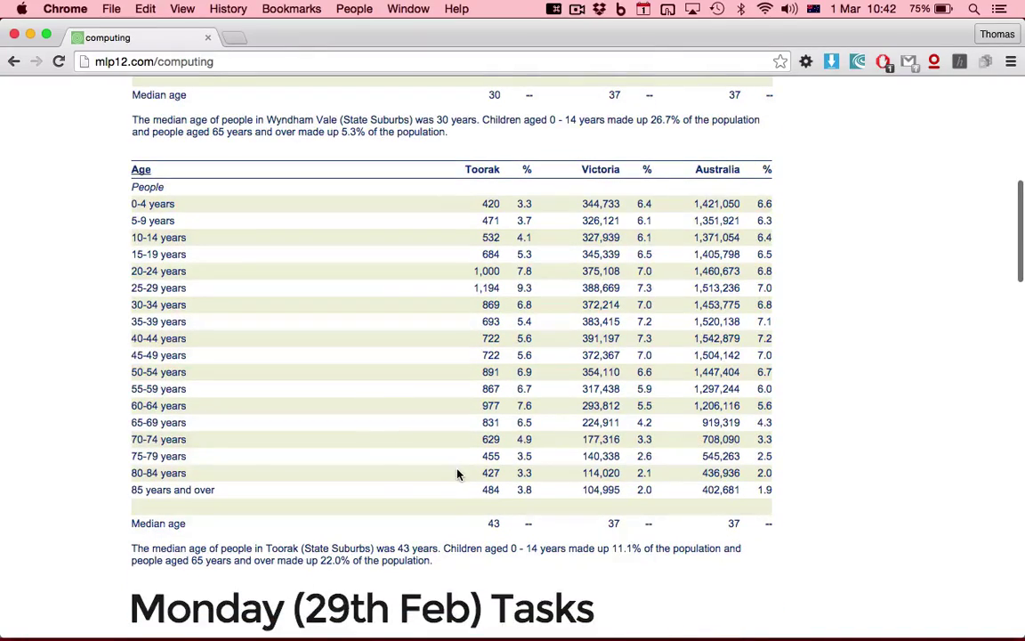
scroll(457, 473, "up", 4)
mouse_move(460, 628)
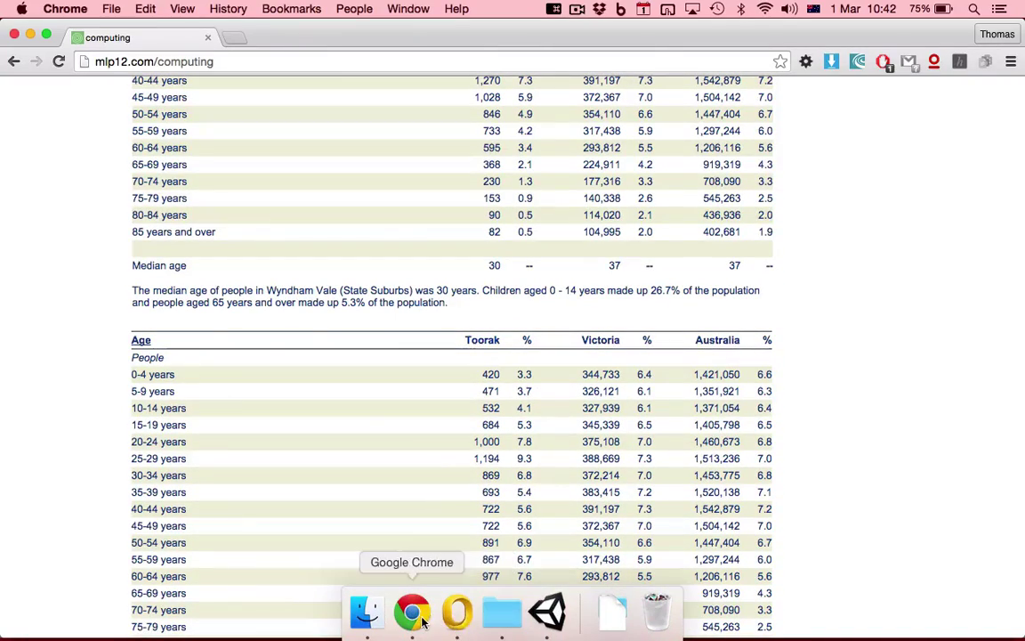
left_click(546, 611)
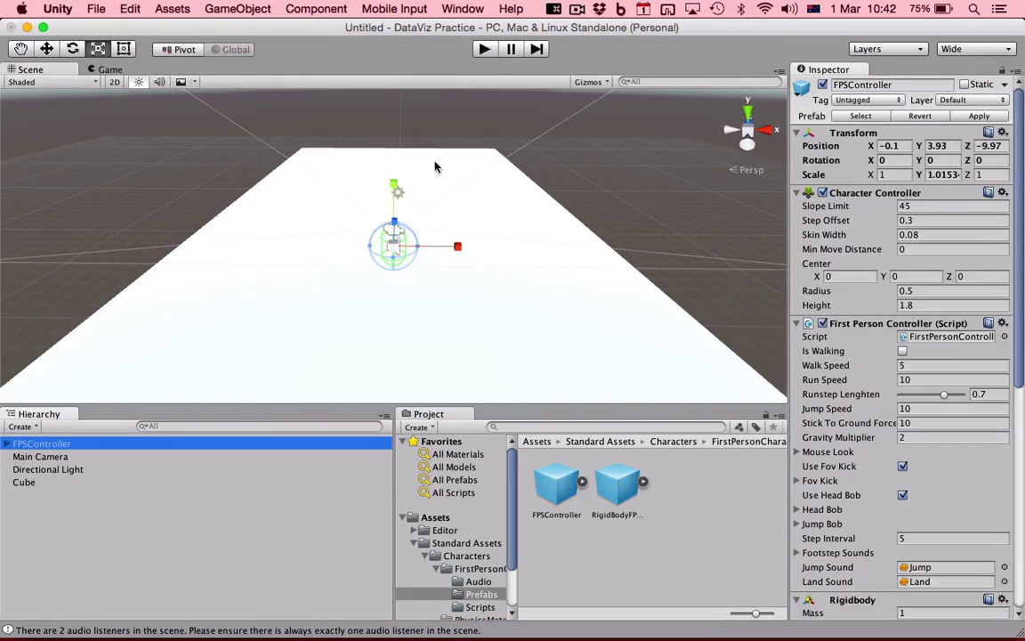
Step: Add a new cube, Cube 1, and slide it along Z over the plane
left_click(261, 10)
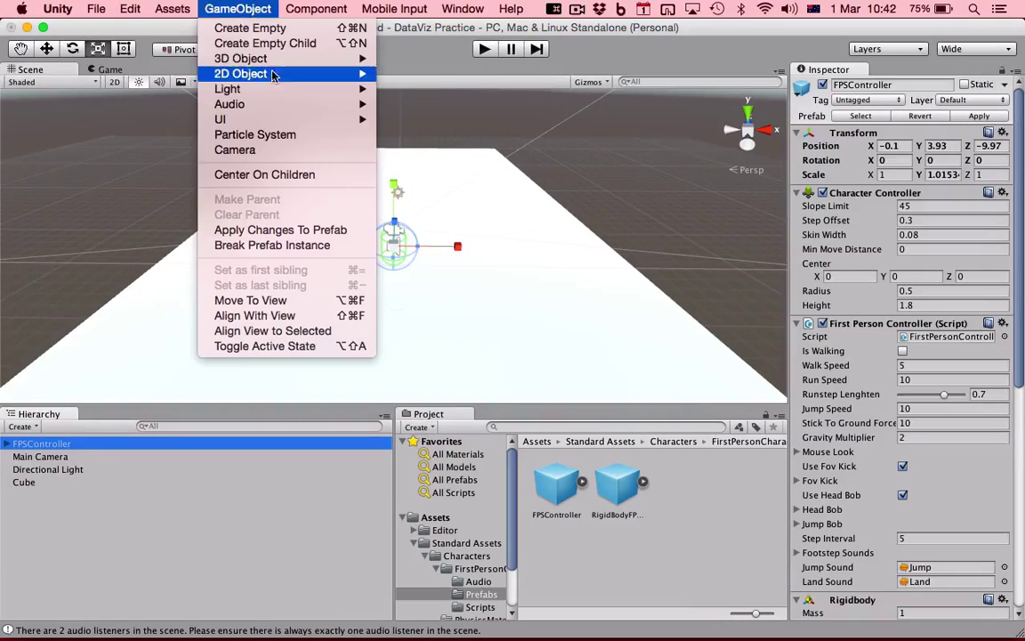
mouse_move(347, 59)
left_click(414, 61)
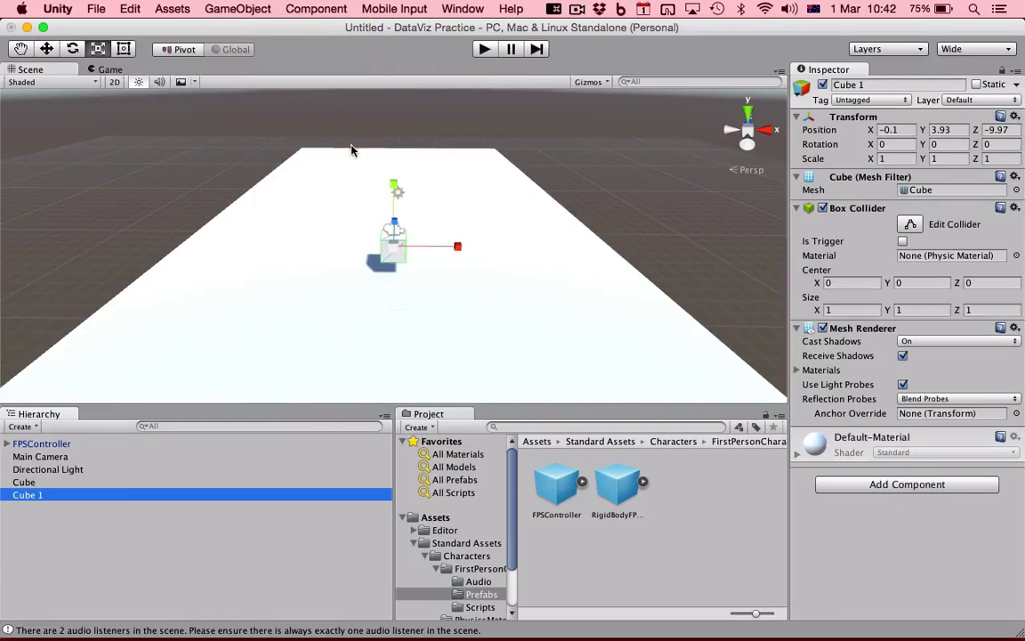
left_click_drag(482, 226, 160, 253, "alt")
left_click(49, 50)
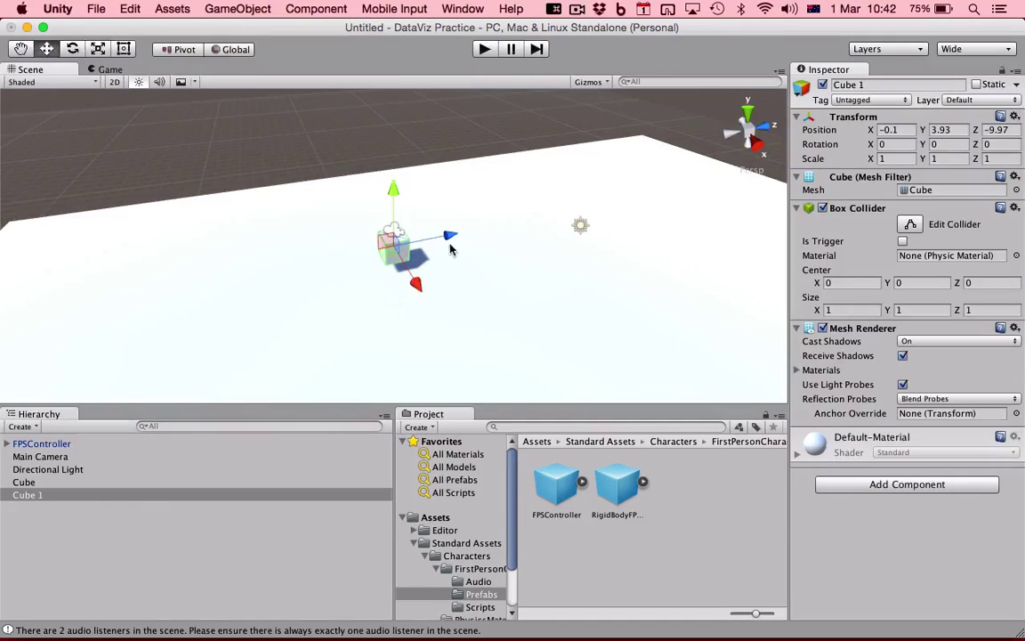
left_click_drag(450, 238, 503, 223)
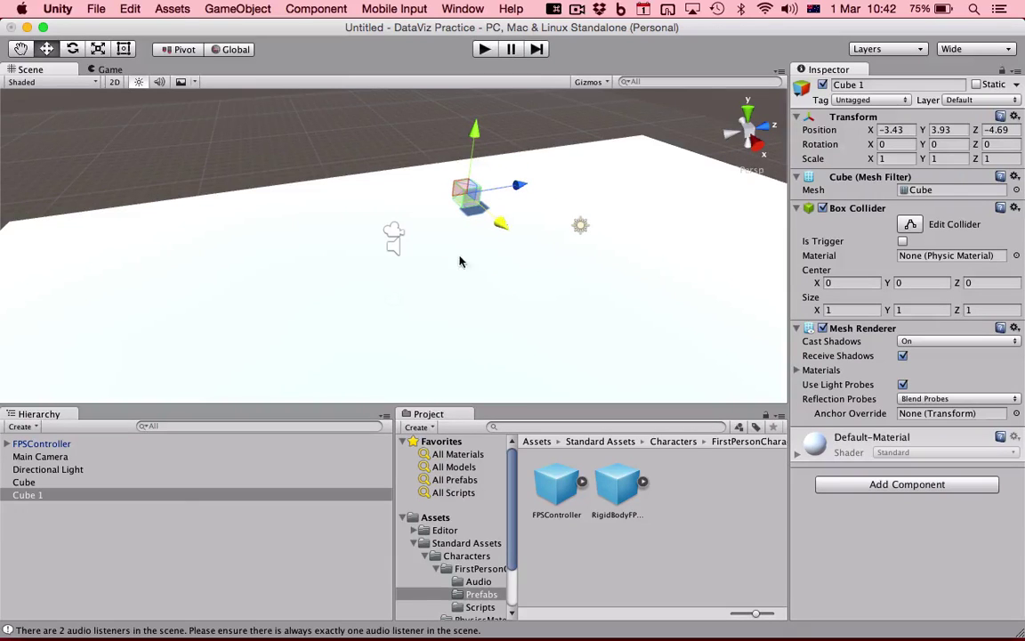
left_click_drag(409, 265, 702, 161, "alt")
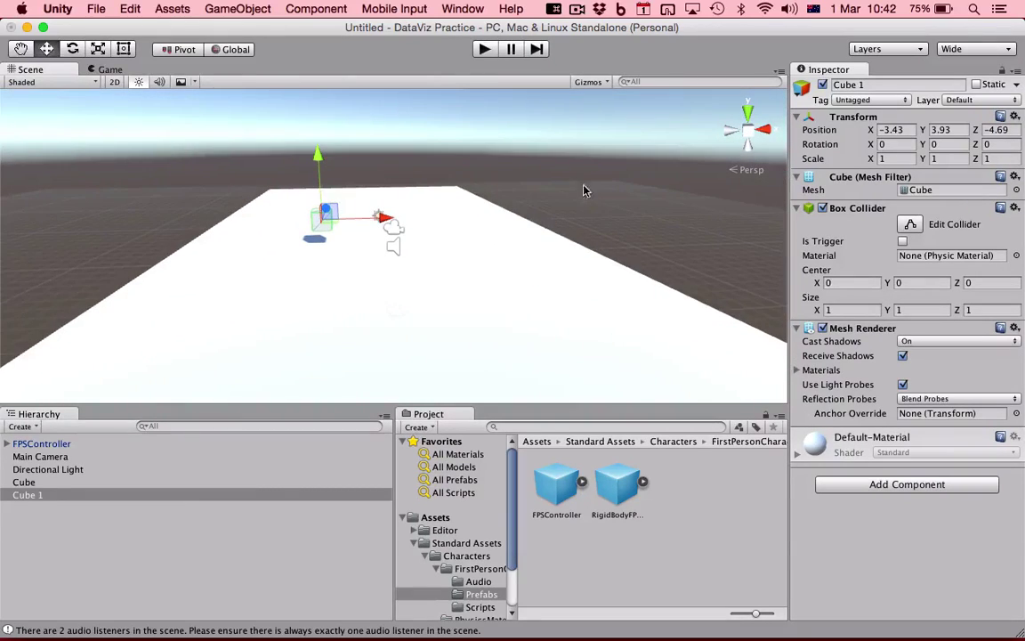
Step: Set Cube 1's Y scale to 22 and raise it to about Y 13.69
left_click(947, 159)
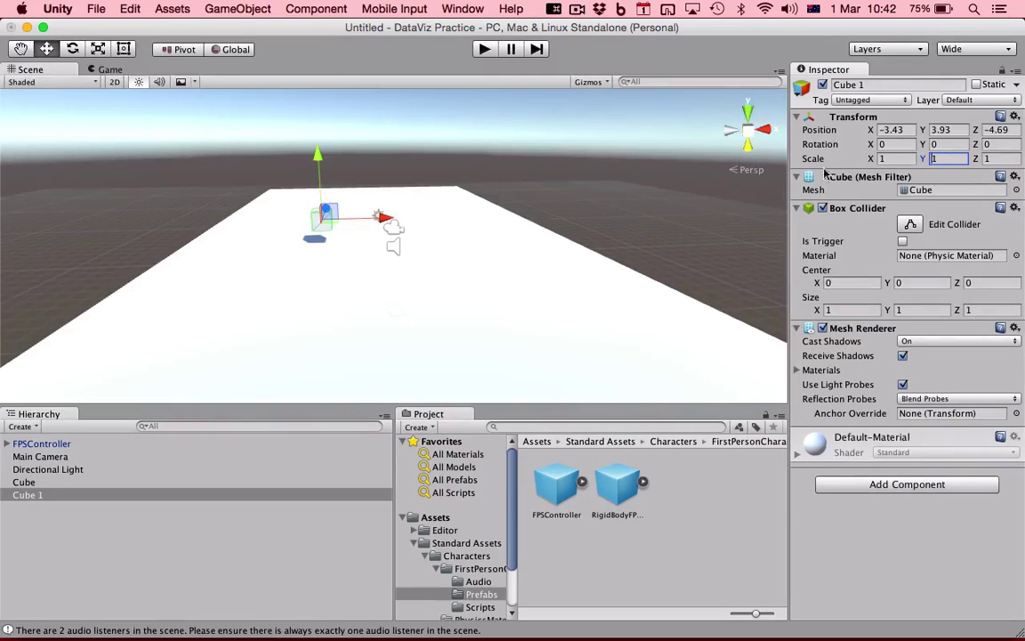
double_click(943, 159)
type("22")
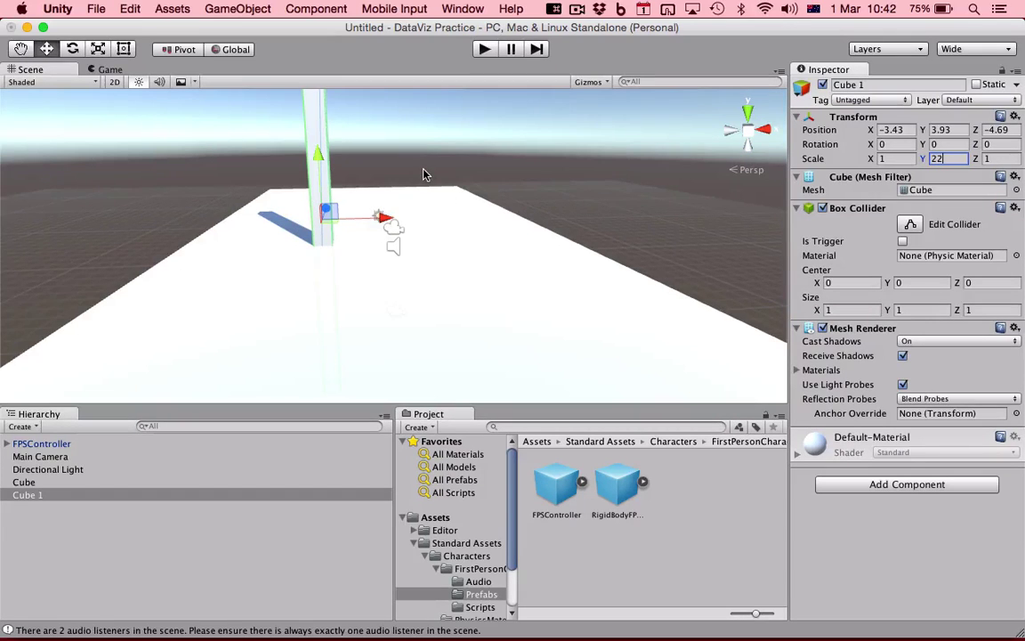
left_click_drag(423, 174, 398, 92, "alt")
scroll(399, 239, "down", 3)
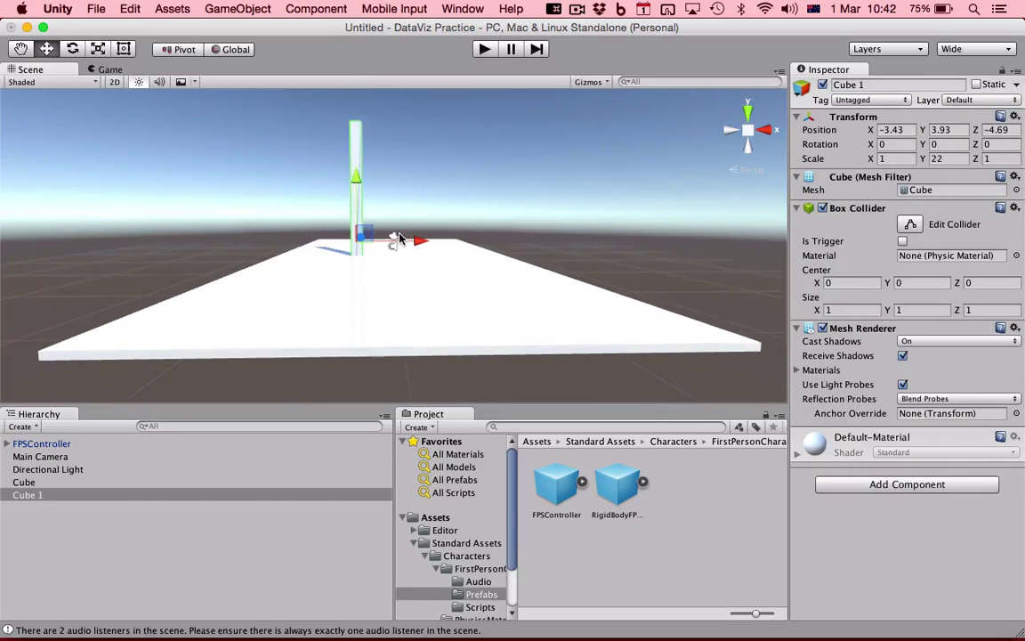
middle_click_drag(398, 167, 420, 147)
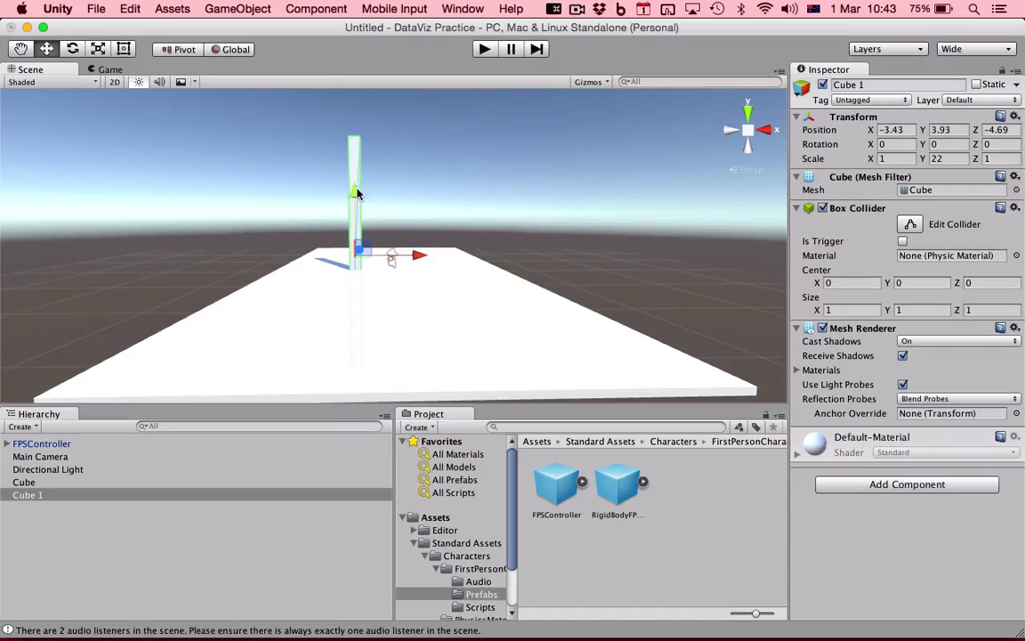
left_click_drag(354, 194, 354, 98)
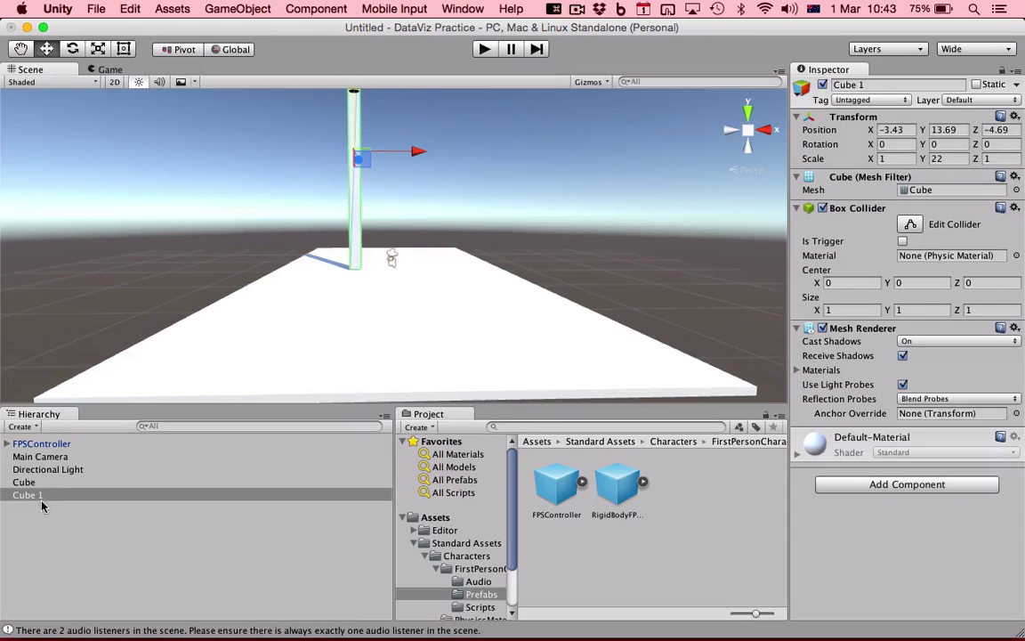
Step: Duplicate the tall pillar as Cube 2, move it right, set Scale Y to 5, lower it, and play
key("super+d")
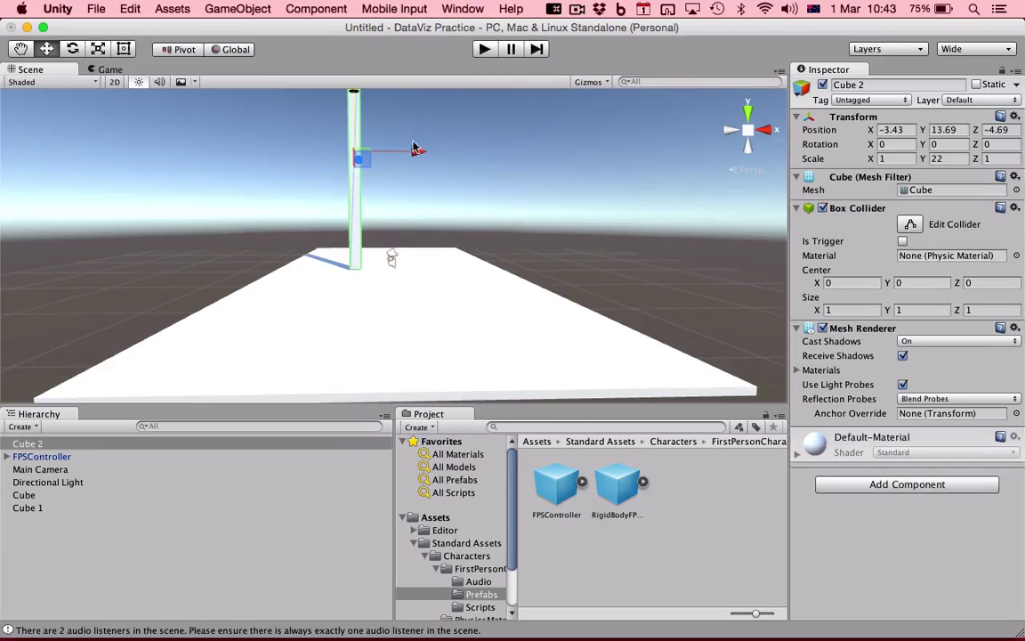
left_click_drag(417, 153, 502, 166)
left_click(938, 159)
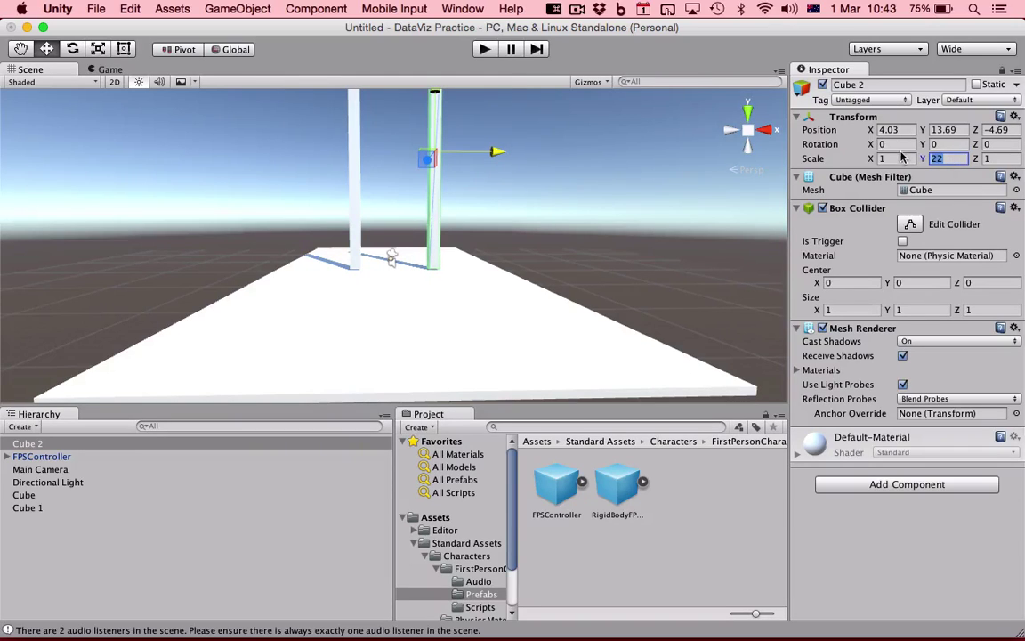
type("5.3")
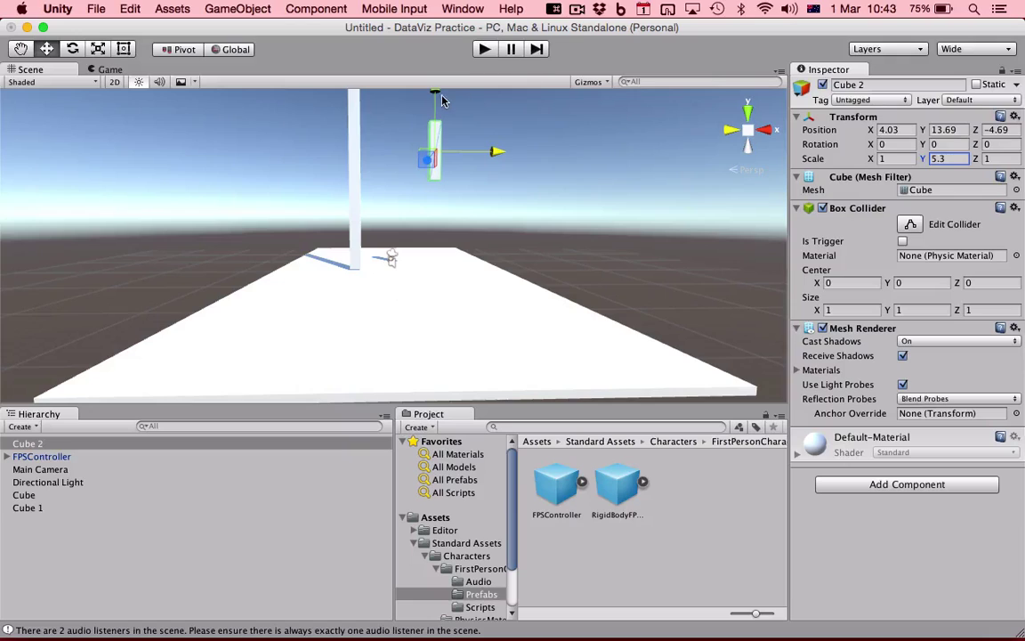
left_click_drag(436, 96, 431, 207)
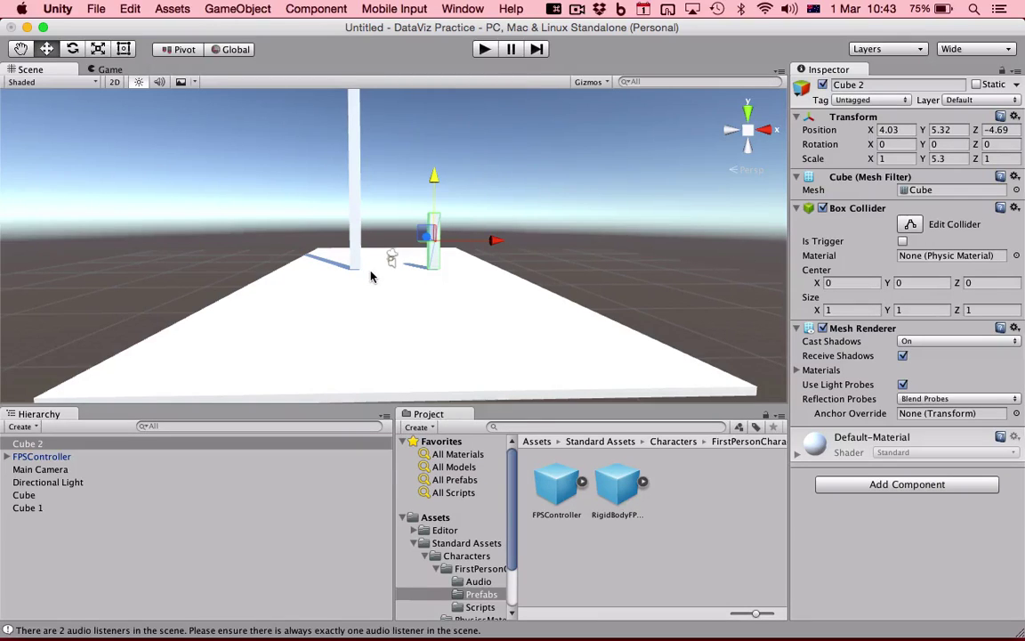
left_click(485, 49)
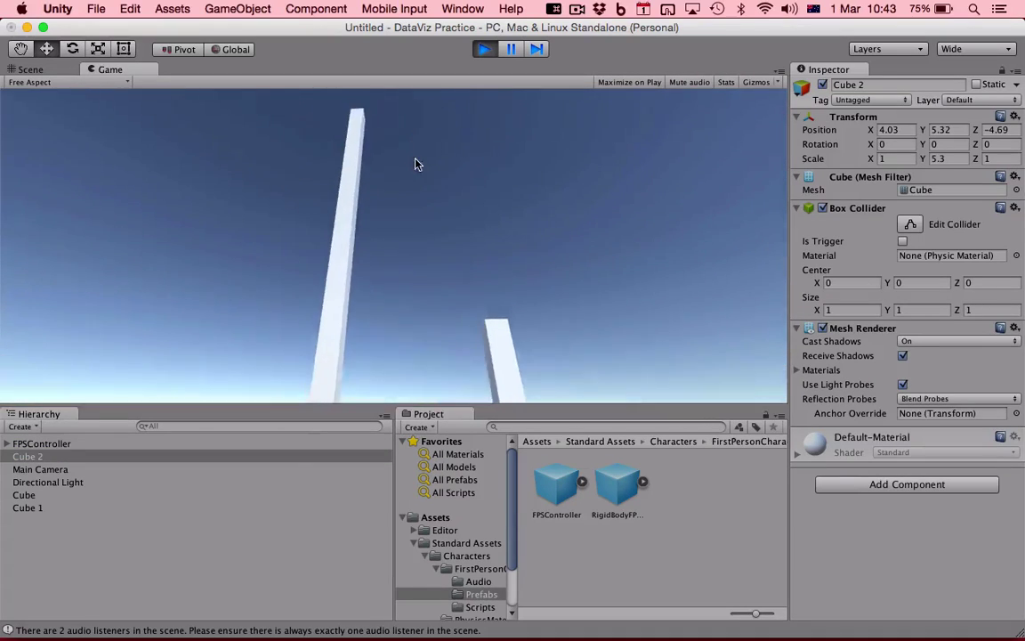
key("w")
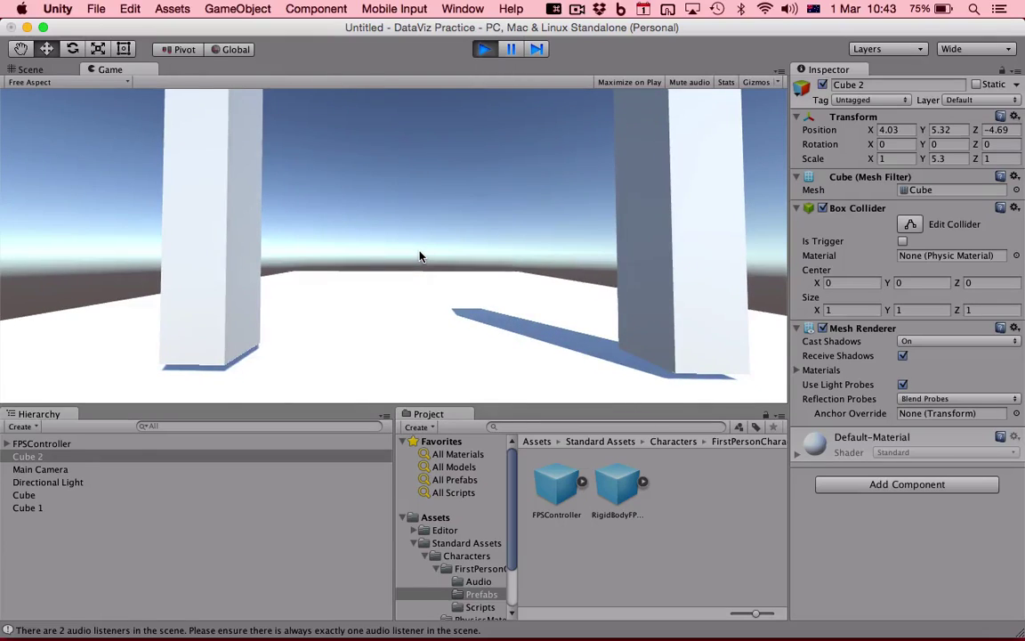
key("s")
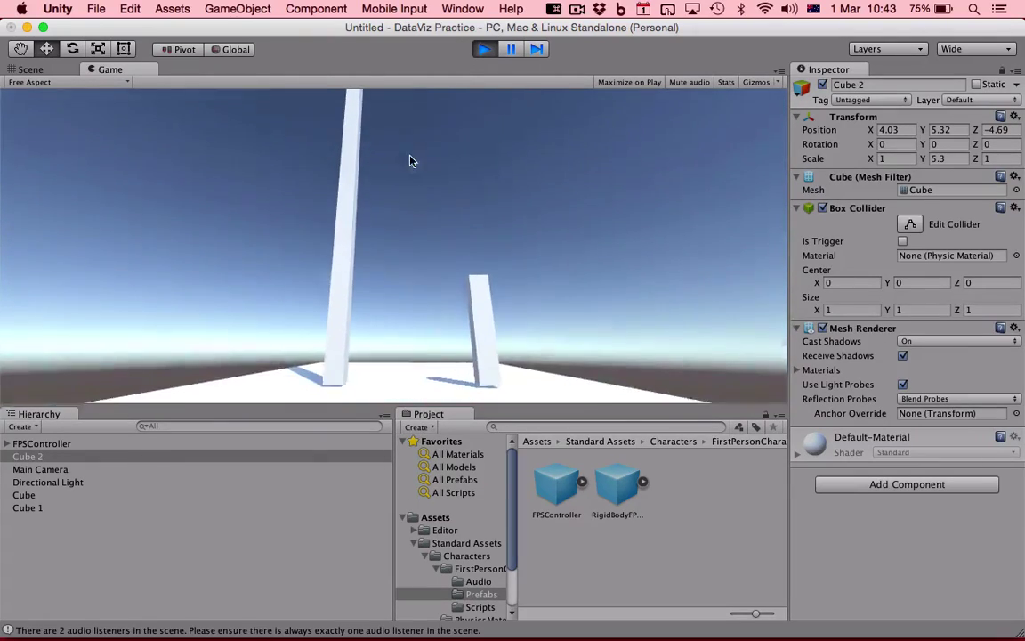
key("w")
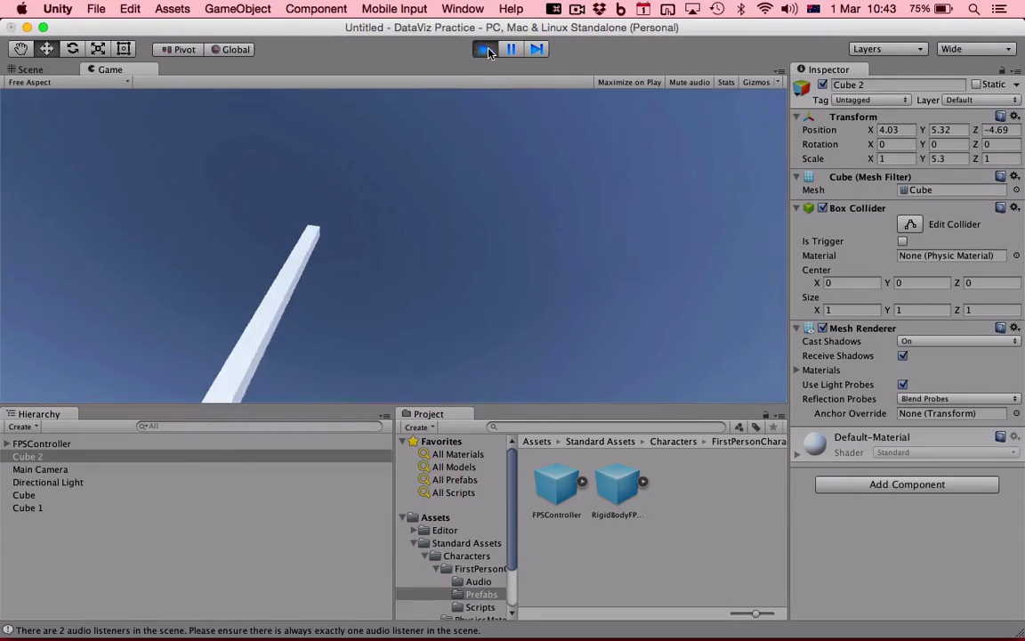
left_click(484, 49)
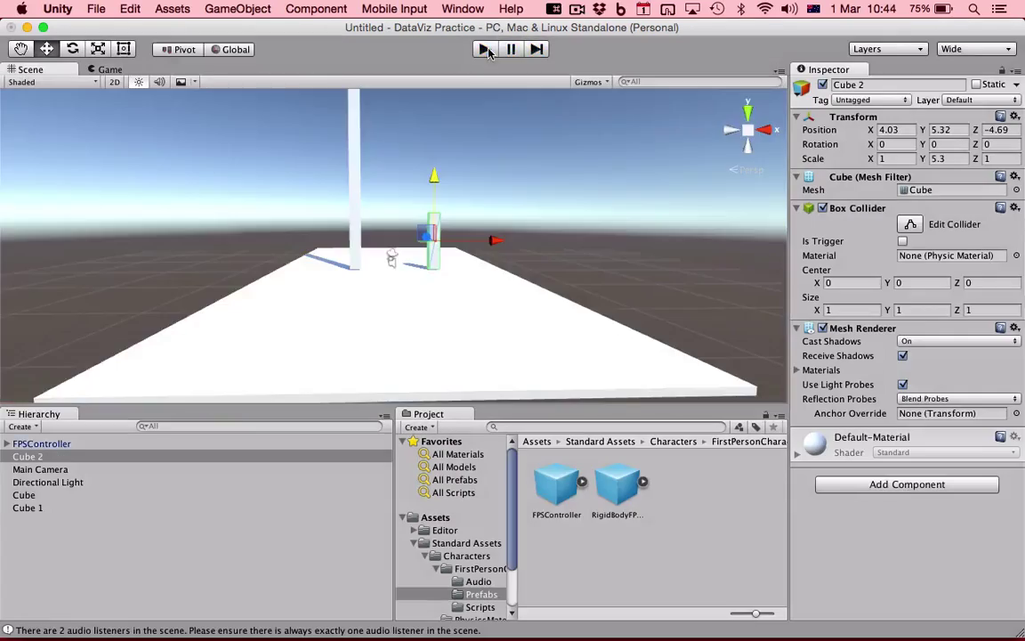
Step: Add a 3D Text object and move it up and right above the short pillar
left_click(255, 12)
mouse_move(308, 67)
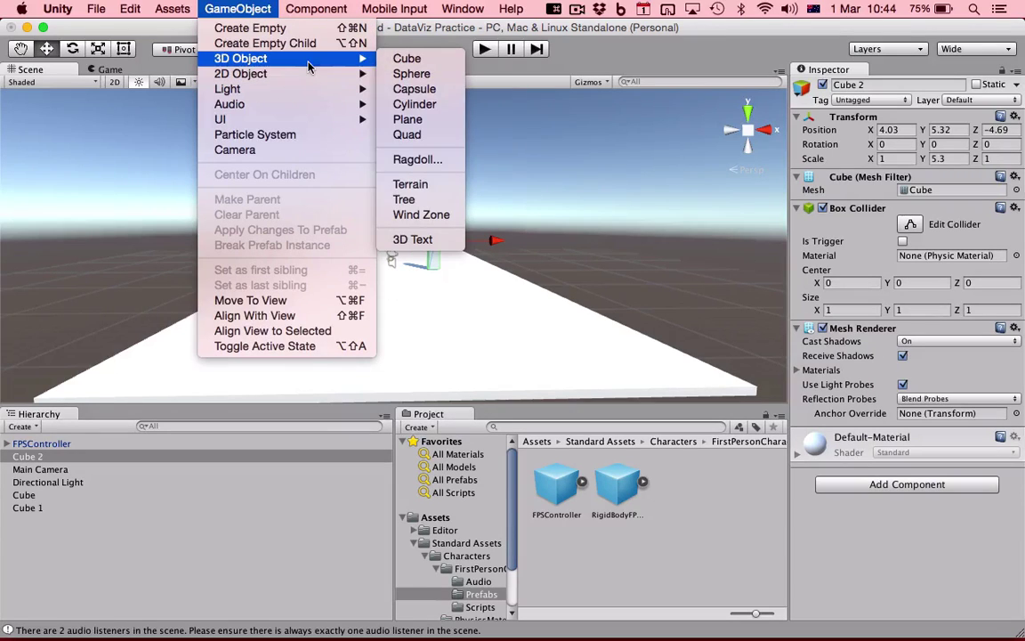
left_click(418, 238)
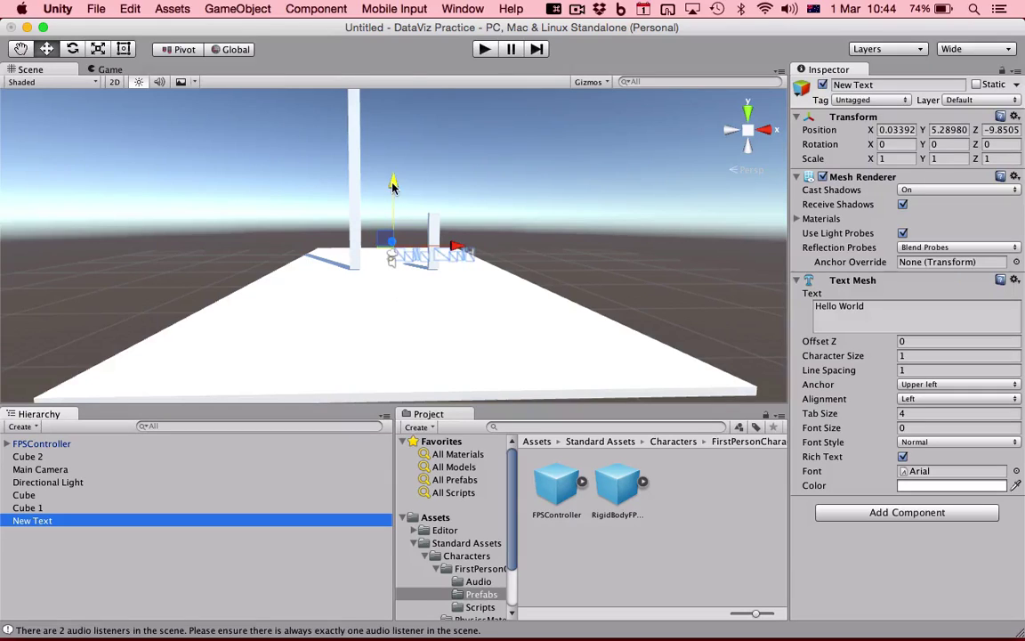
left_click_drag(392, 184, 406, 125)
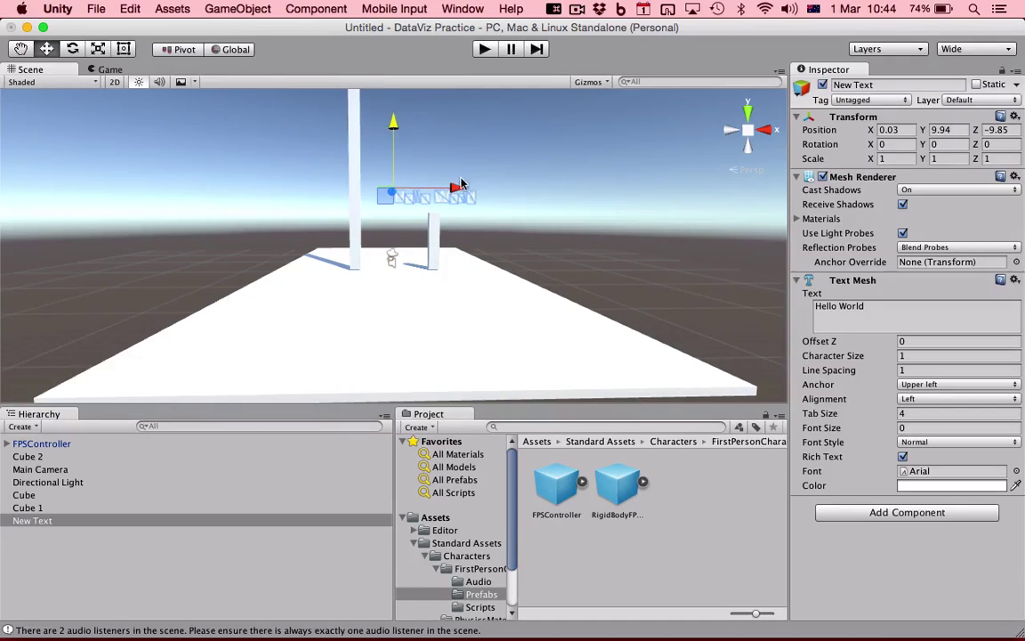
left_click_drag(461, 184, 525, 194)
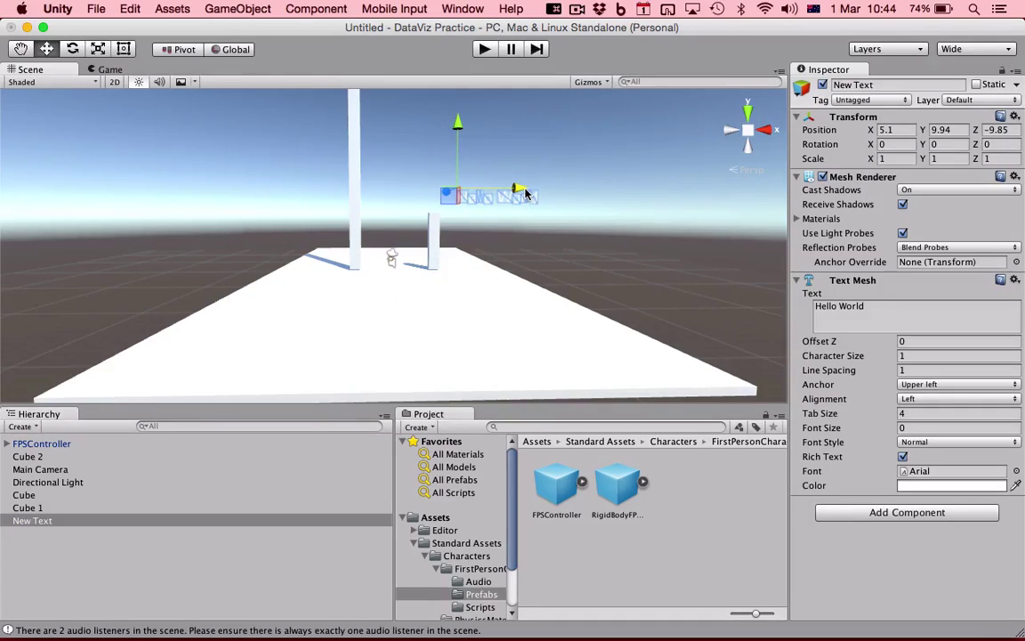
Step: Change the label's text to 'Toorak: 5.3%' and duplicate it
left_click(858, 310)
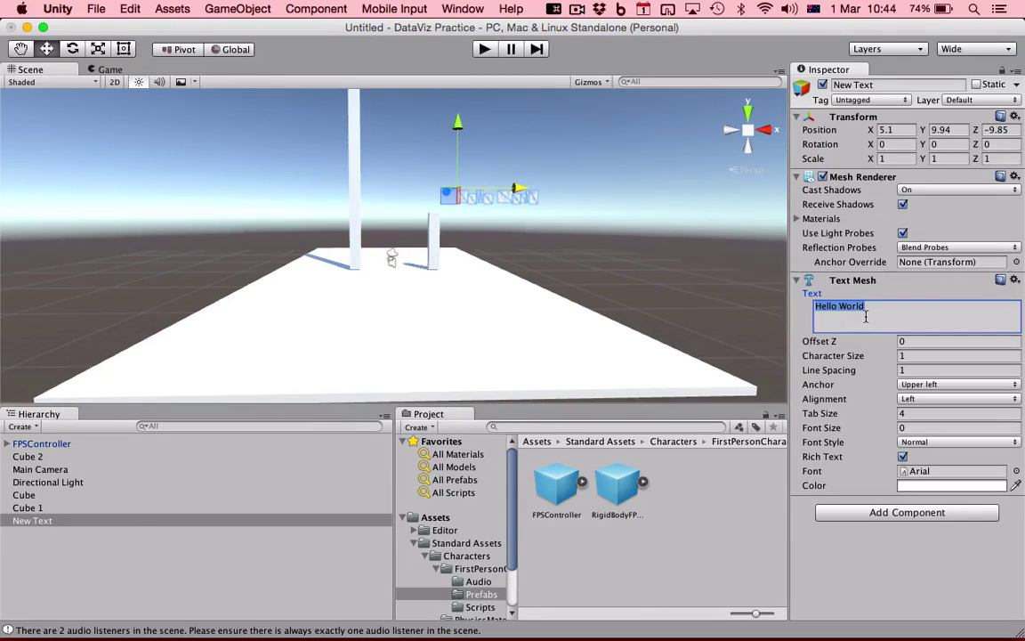
type("Too")
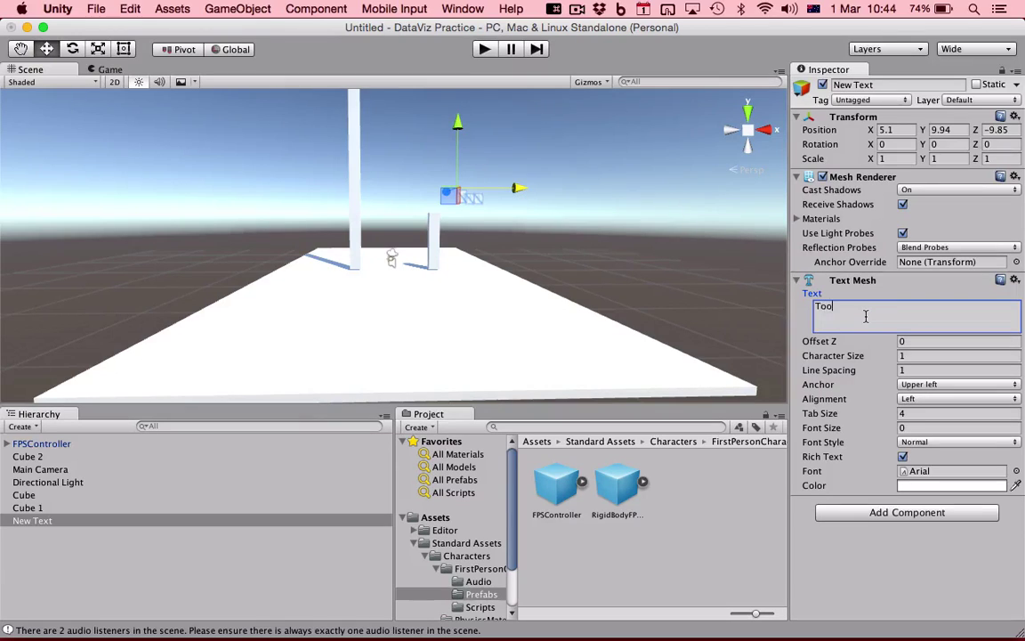
type("rak: 5.3")
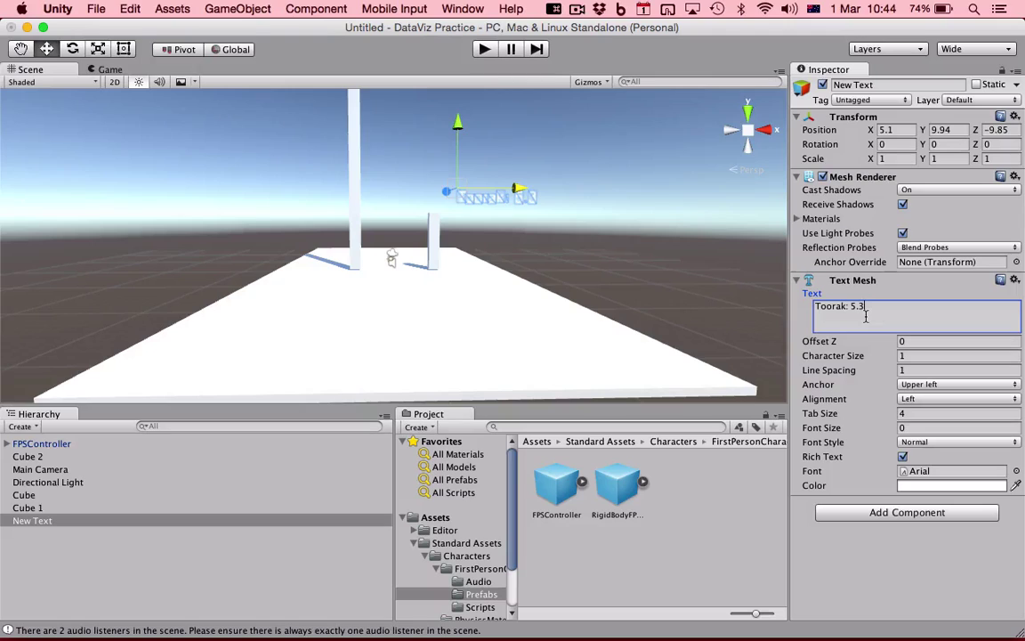
type("%")
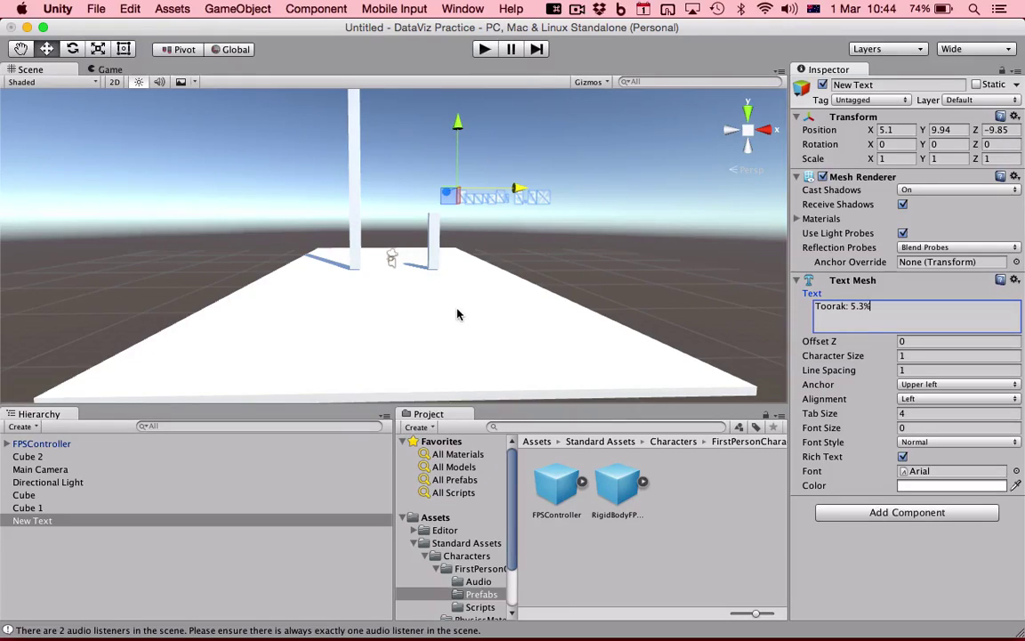
key("super+d")
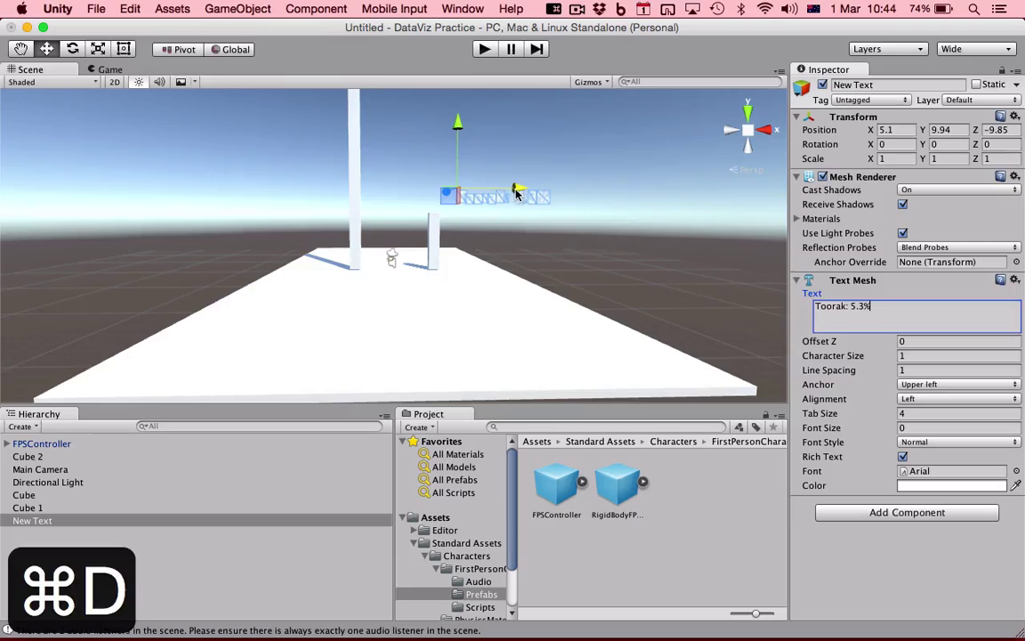
Step: Slide the label copy left and change its text to 'Wydham Vale: 27'
left_click_drag(517, 192, 288, 193)
key("super+d")
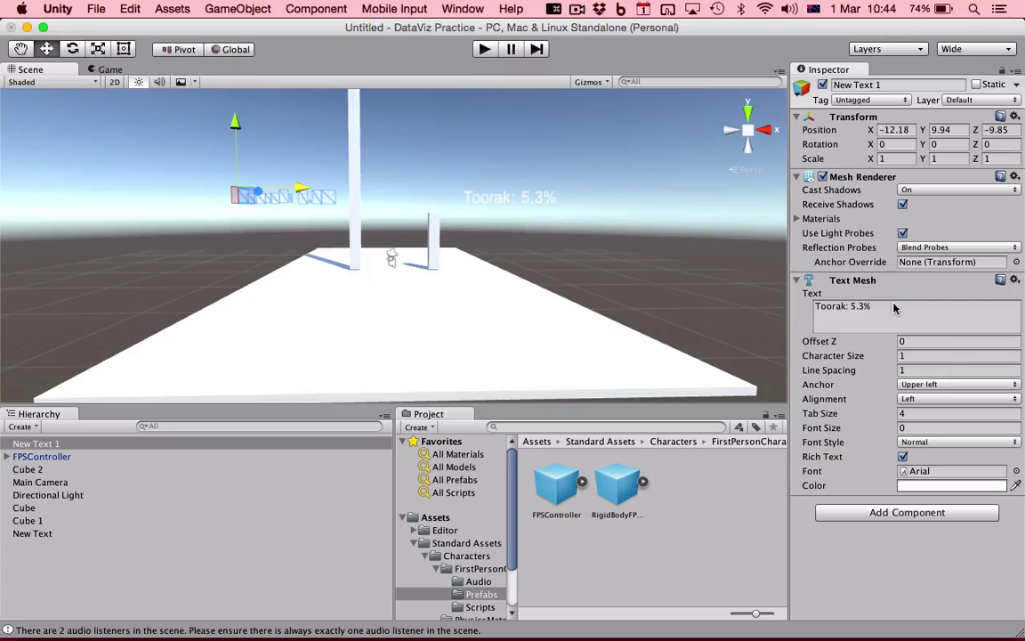
left_click(889, 306)
type("Wyd")
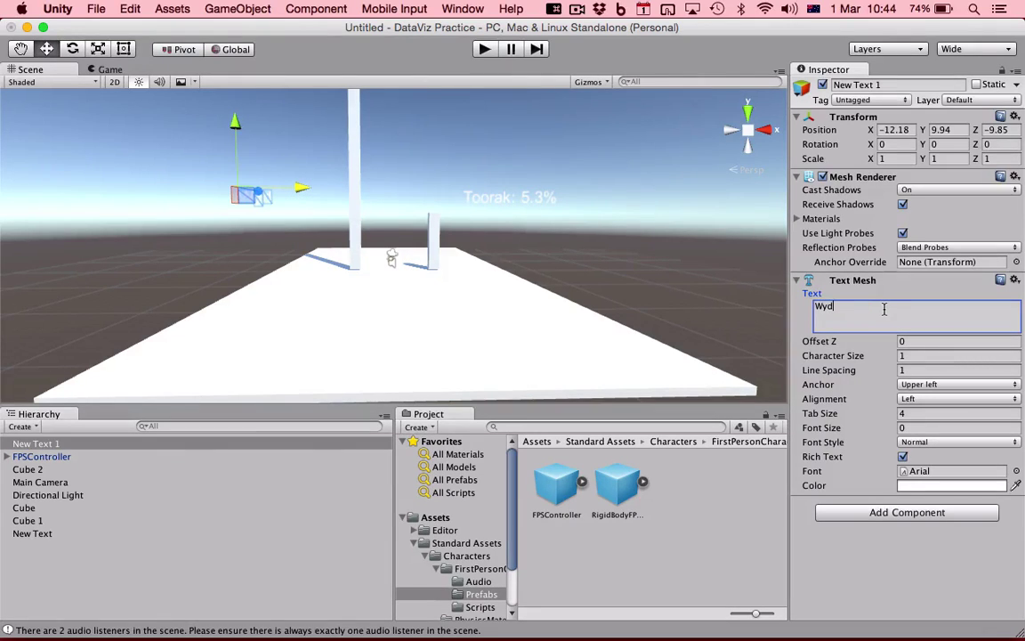
type("ham Vale")
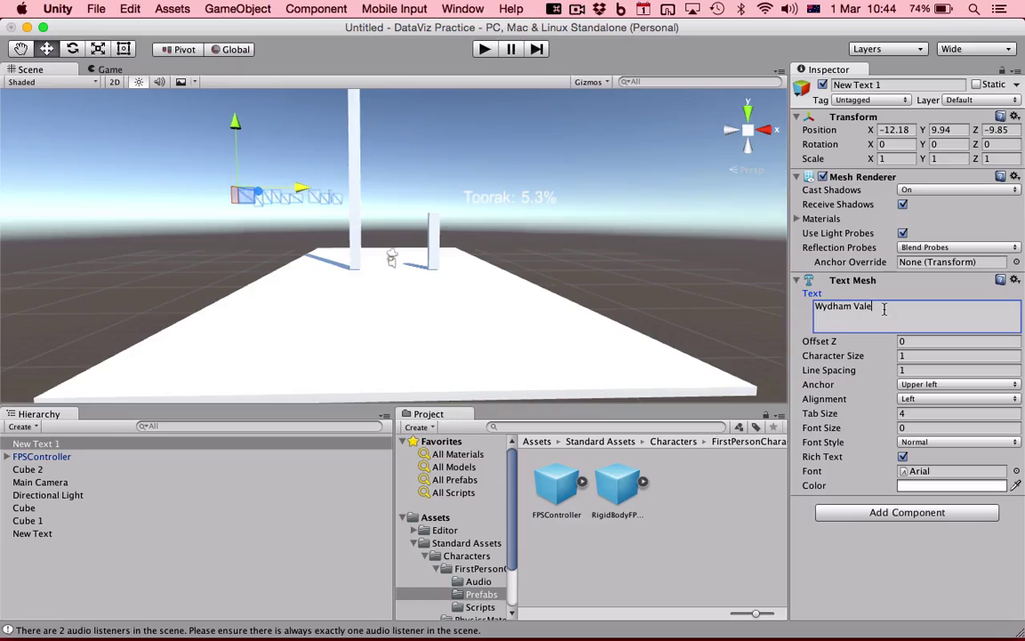
type(": 27%")
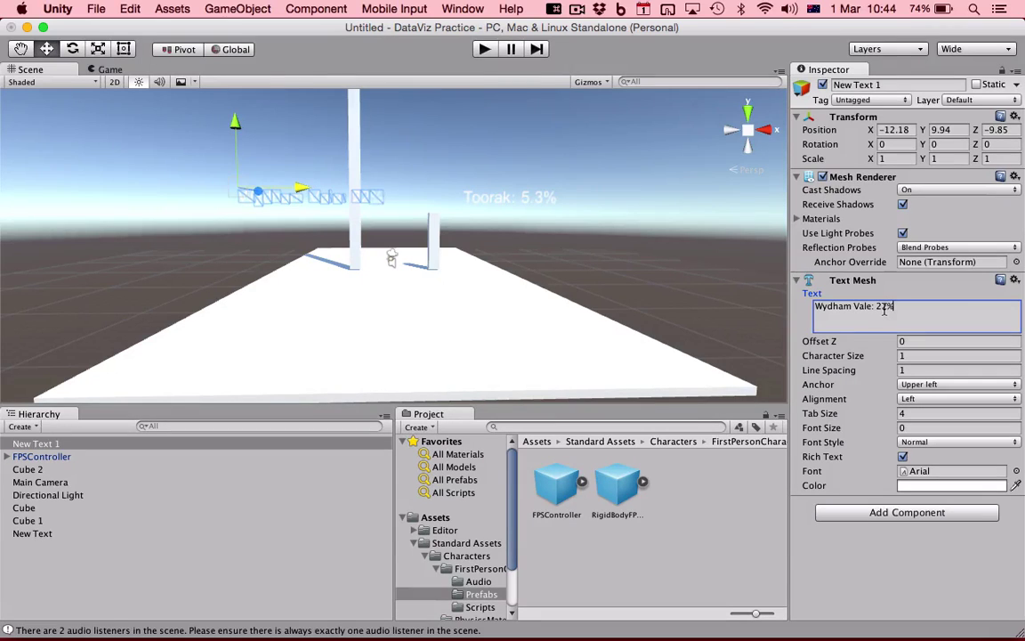
Step: Move the Wydham Vale label further left and lower it
left_click(461, 225)
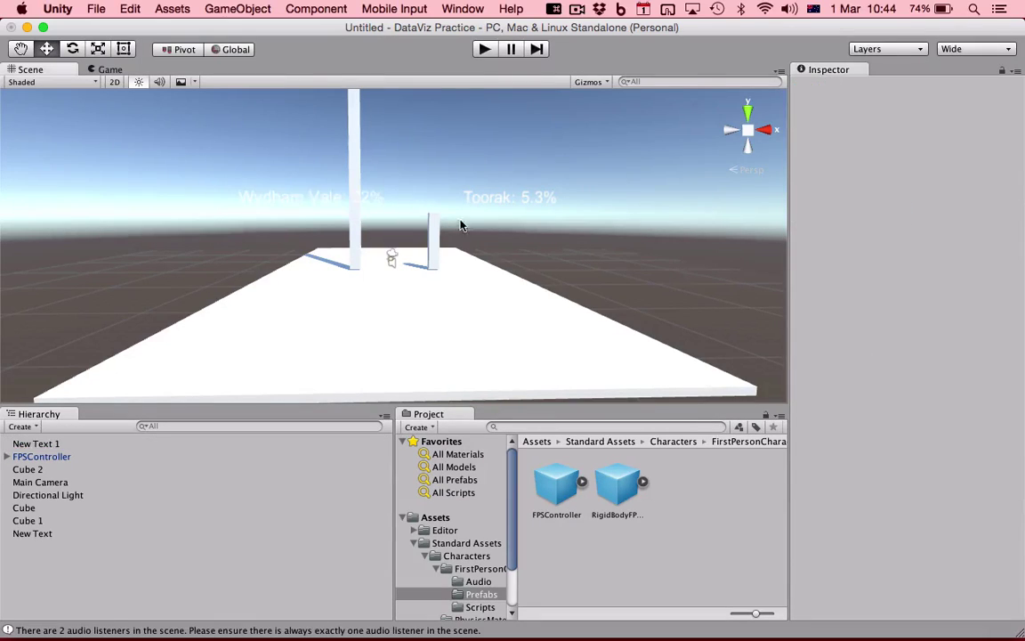
left_click(282, 208)
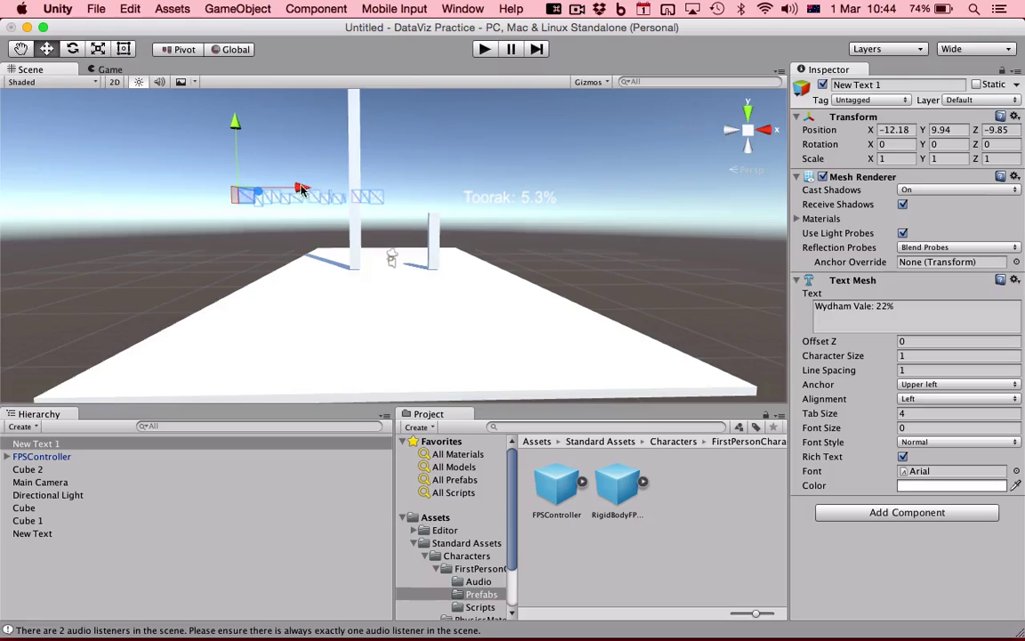
left_click_drag(302, 189, 262, 190)
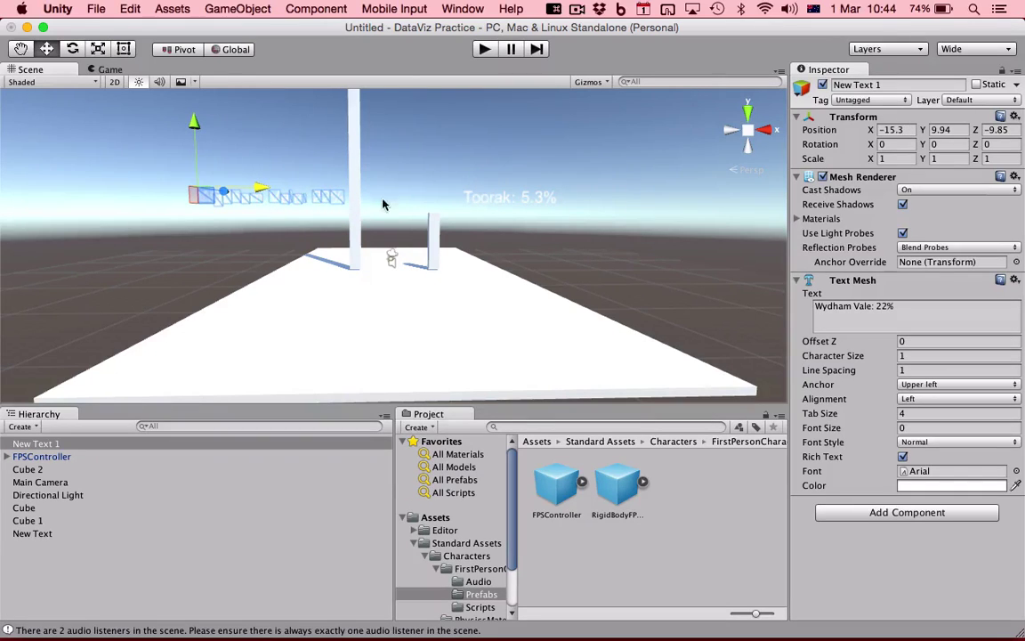
left_click_drag(194, 126, 195, 155)
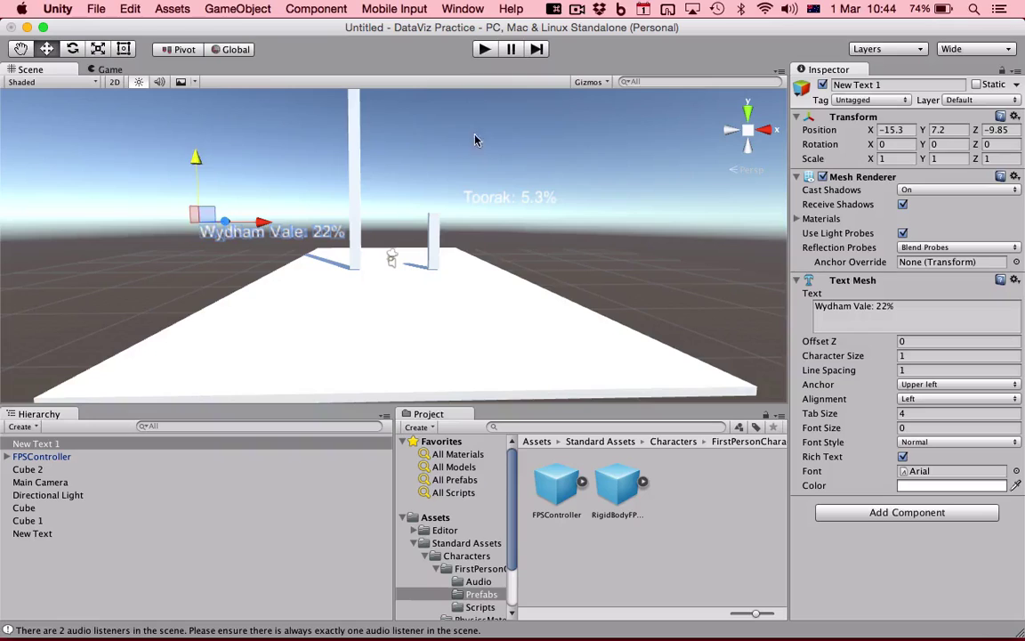
Step: Lower the Toorak: 5.3% label to bar height and shift it left beside the shorter bar
left_click(501, 200)
left_click_drag(466, 126, 464, 162)
left_click_drag(525, 230, 513, 229)
Step: Play the scene, walking back and forth to check both labels, then stop
left_click(484, 49)
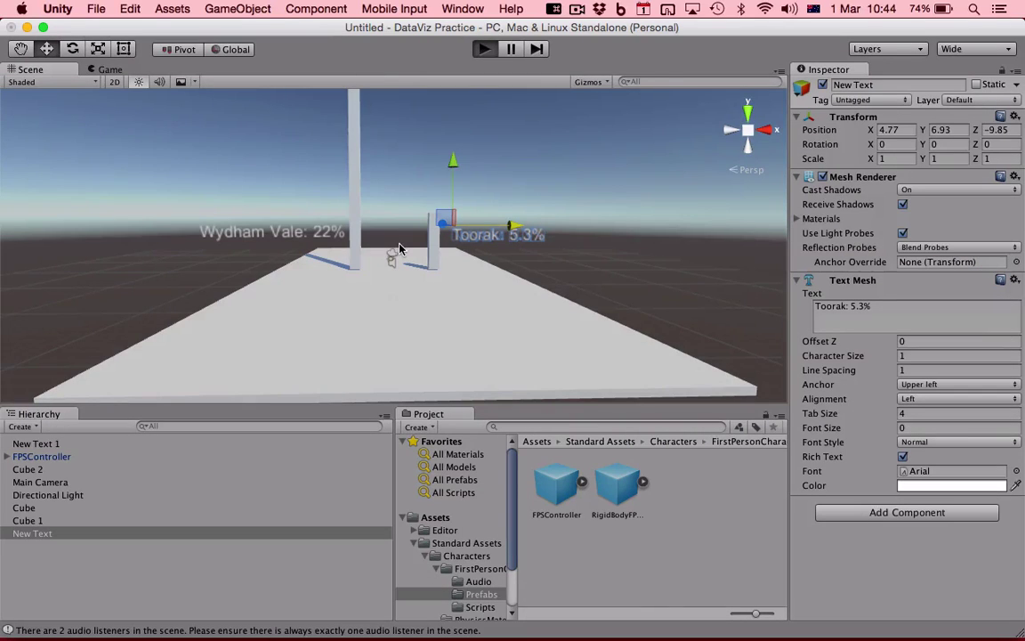
key("s")
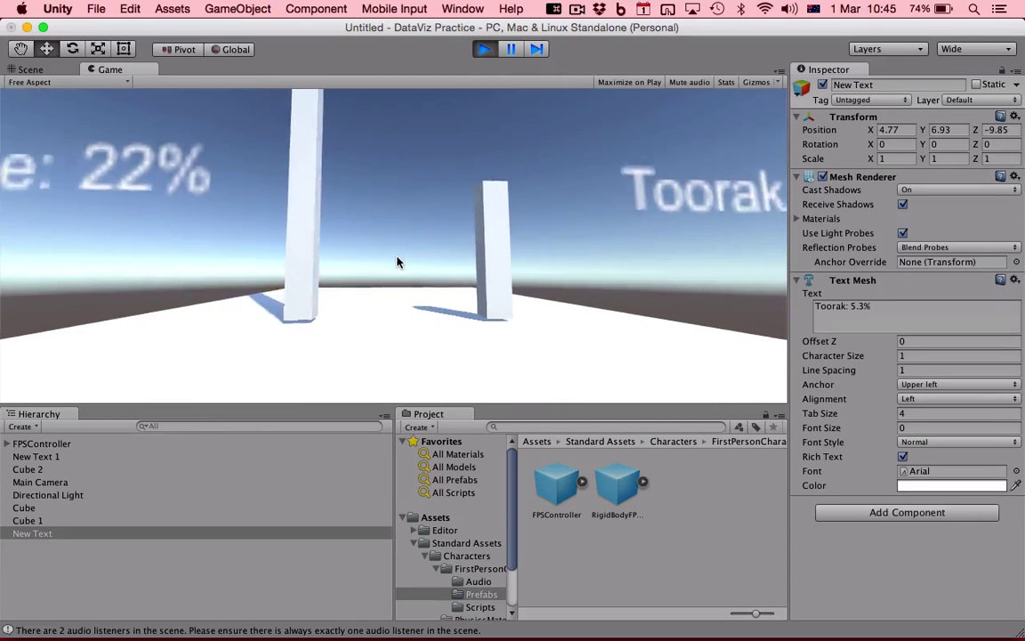
key("w")
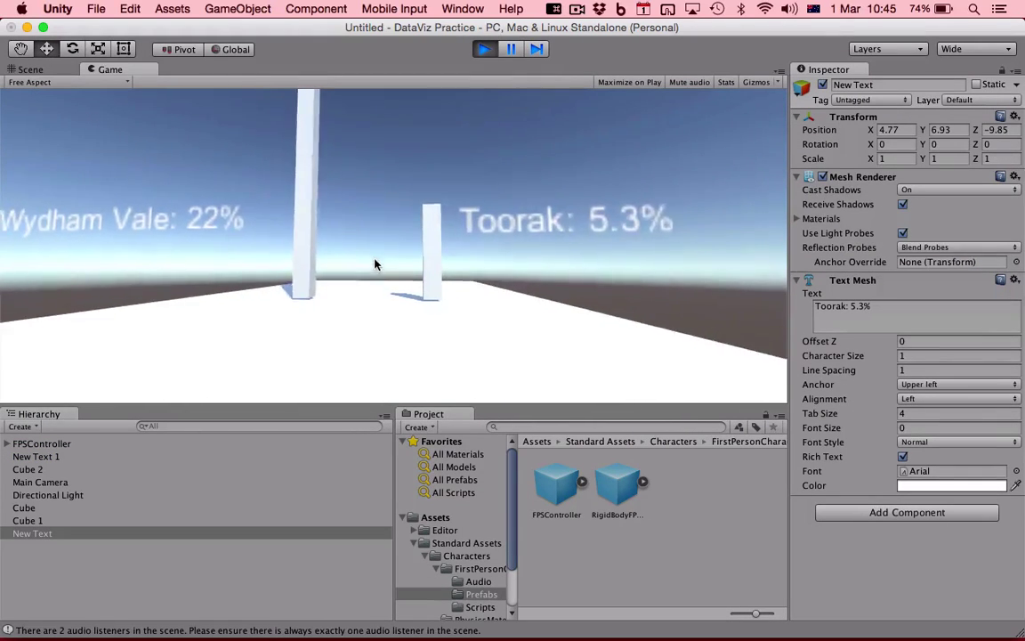
key("s")
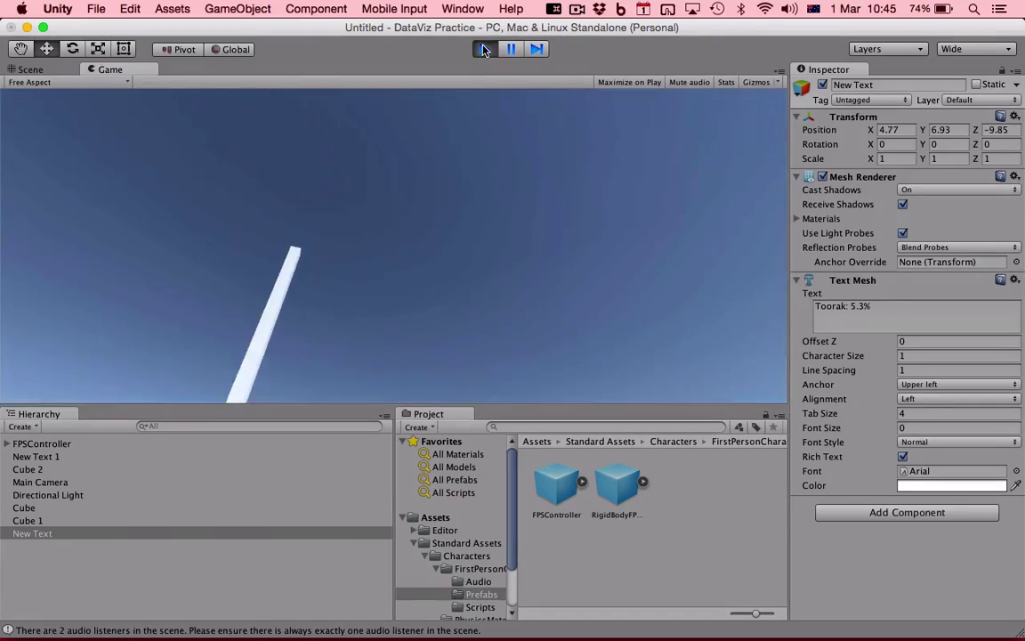
left_click(484, 50)
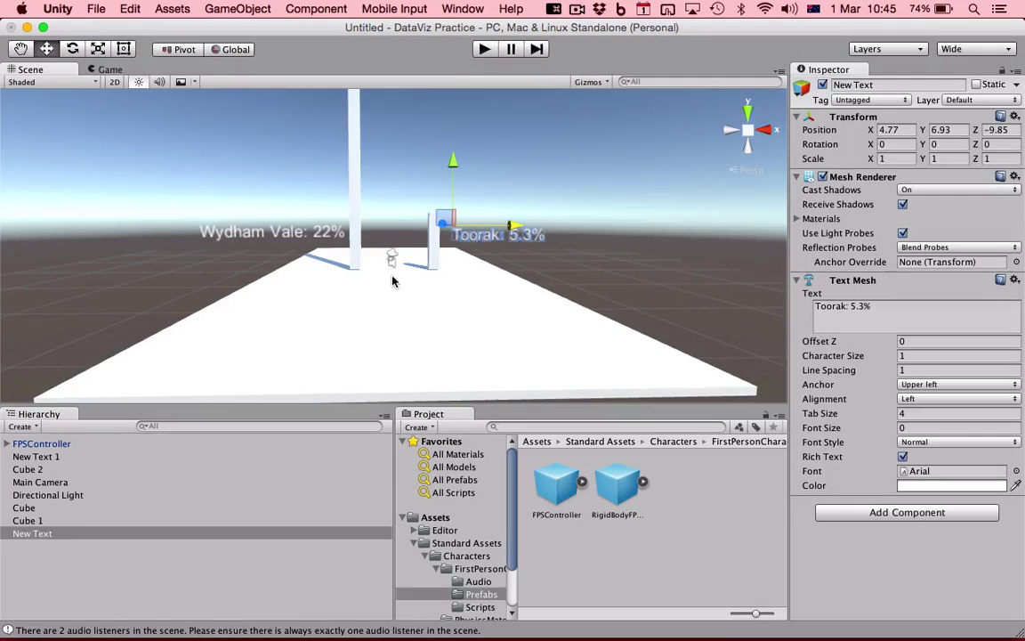
Step: Move the FPSController start point back along the floor to about Z -25 and play-test again
double_click(45, 444)
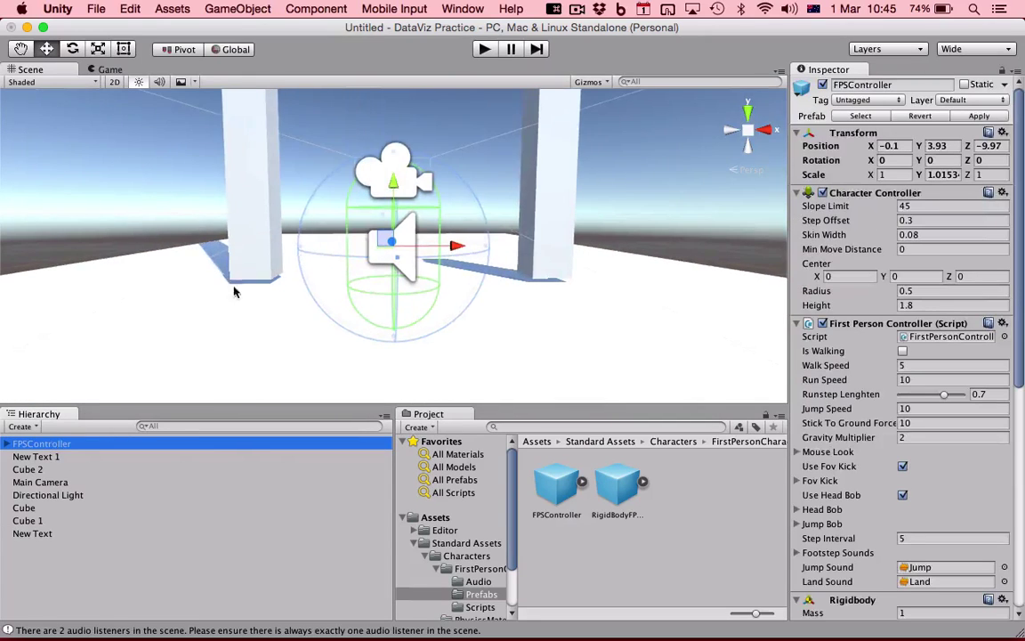
scroll(377, 269, "down", 3)
scroll(377, 269, "down", 3)
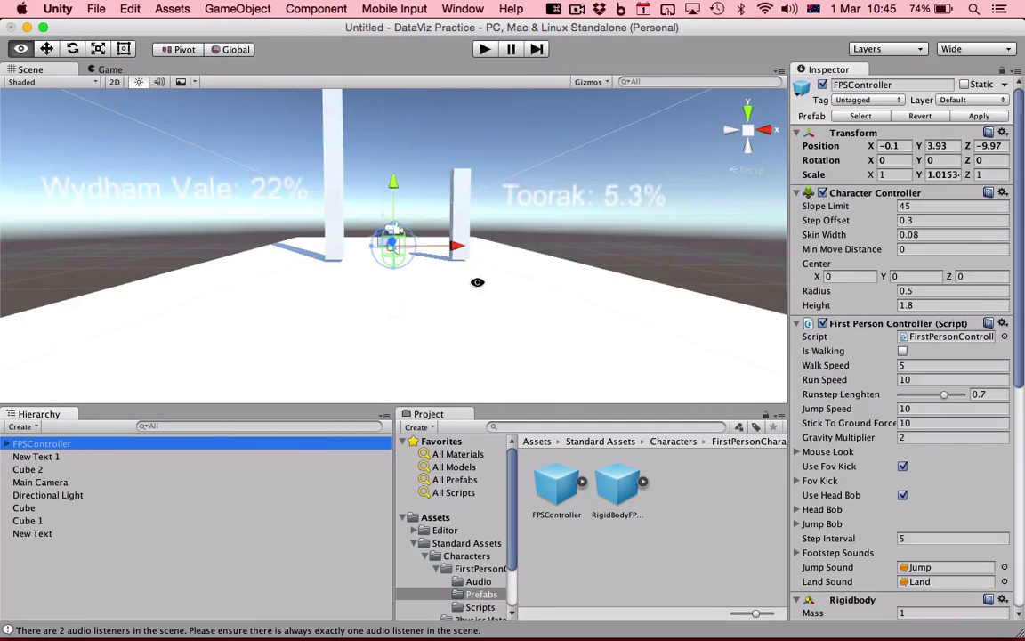
left_click_drag(476, 286, 375, 270, "alt")
scroll(375, 270, "down", 5)
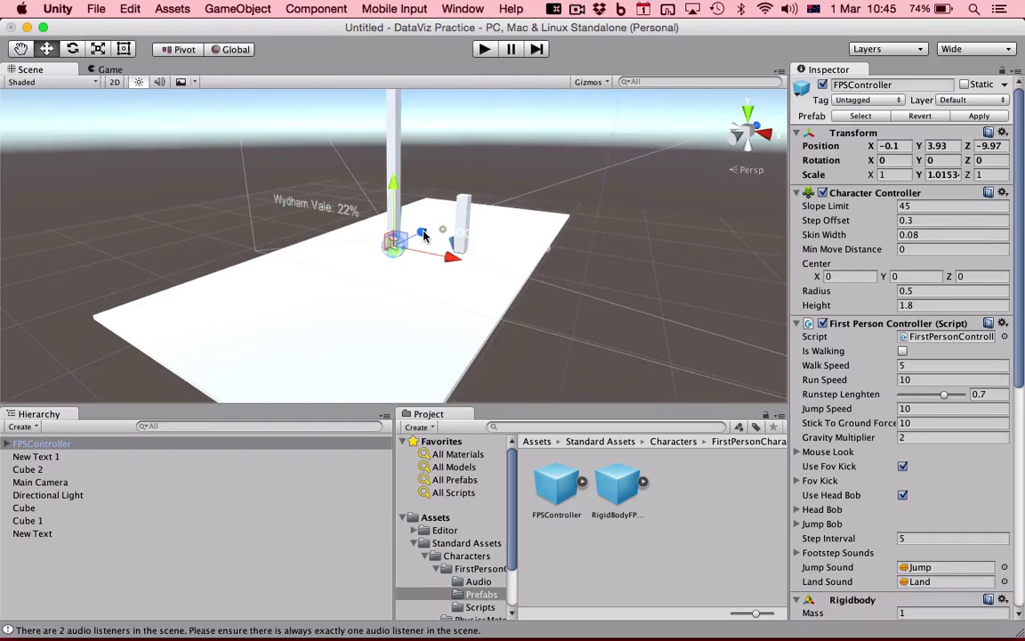
left_click_drag(423, 233, 336, 313)
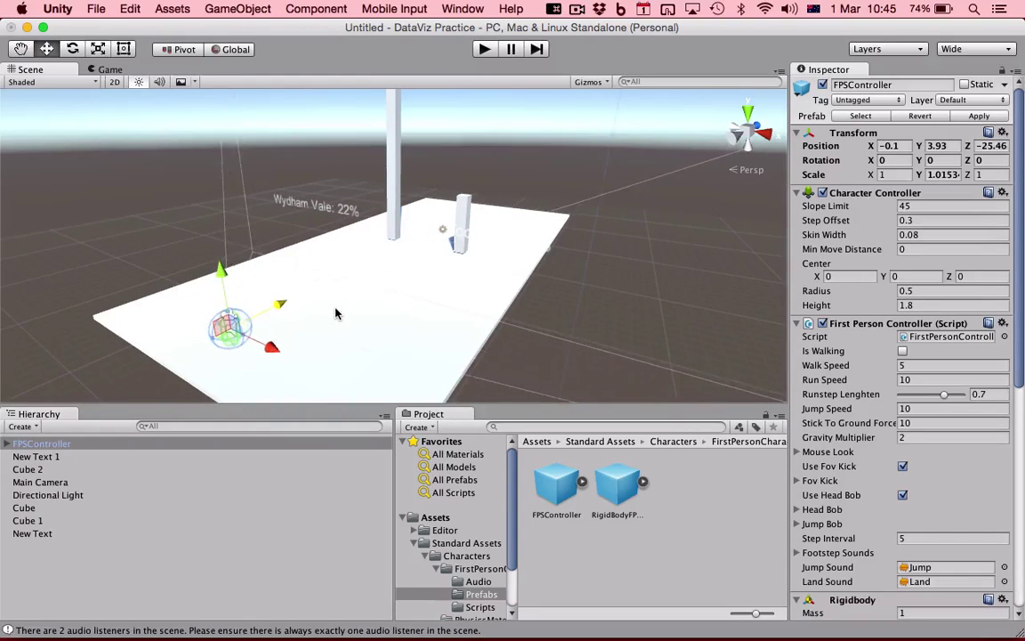
left_click(484, 49)
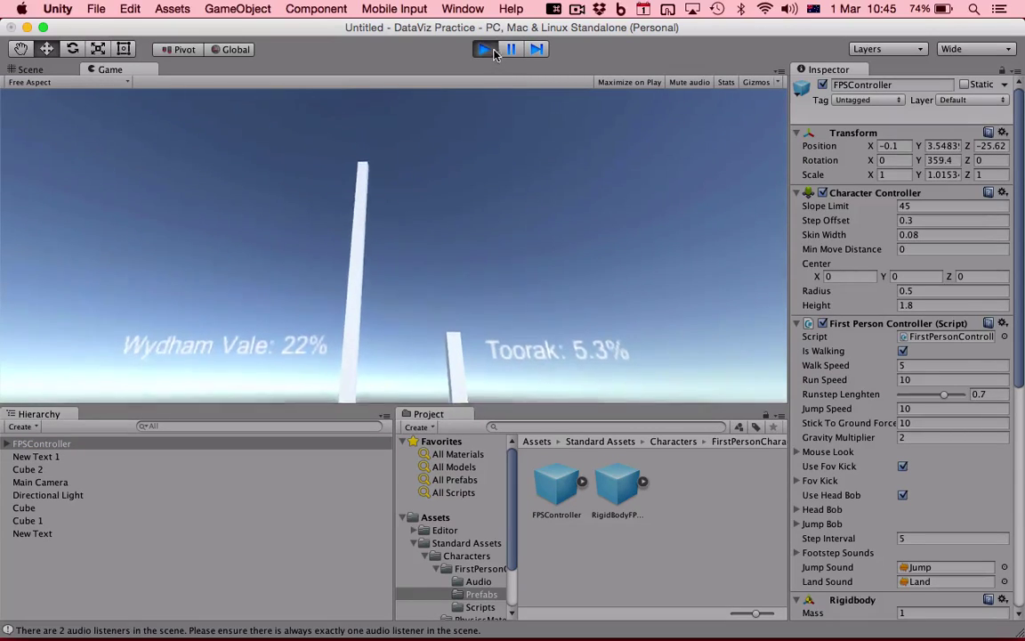
left_click(486, 51)
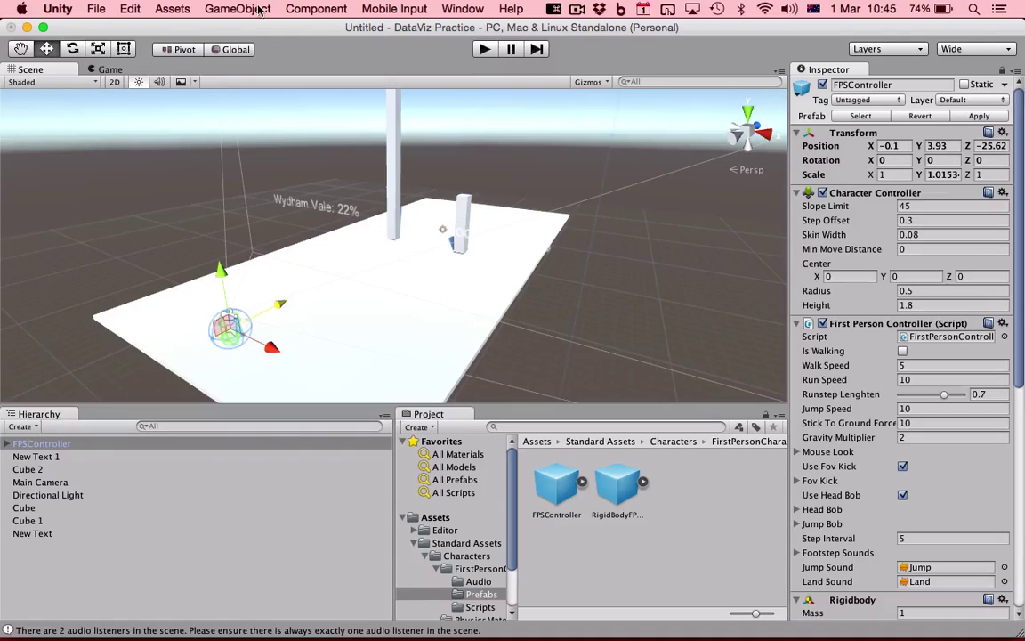
Step: Google 'over 65' in a new Chrome tab and open the first image result
left_click(412, 611)
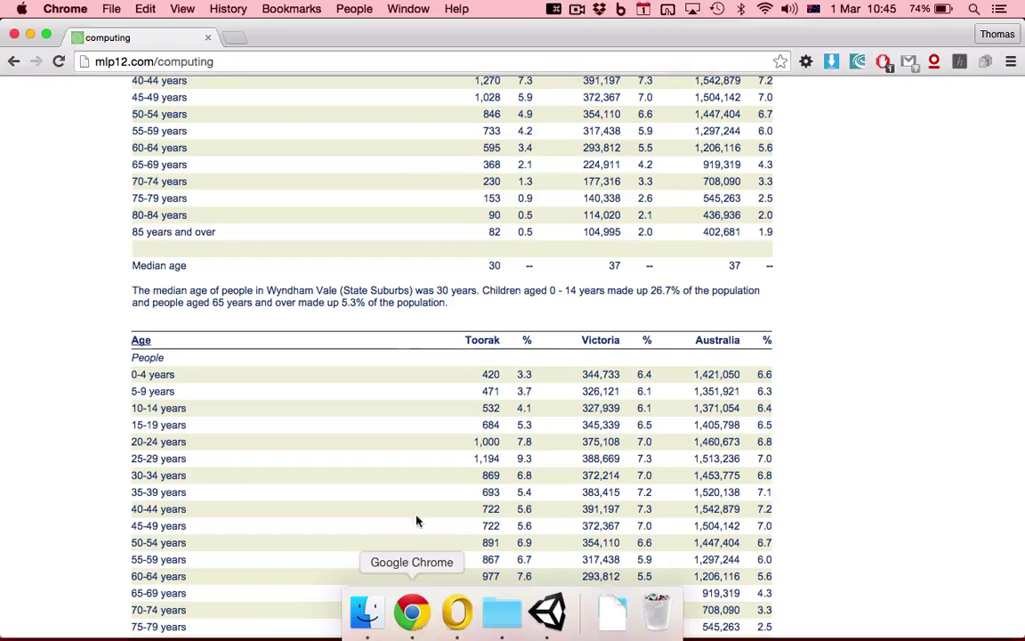
left_click(233, 38)
type("over 65")
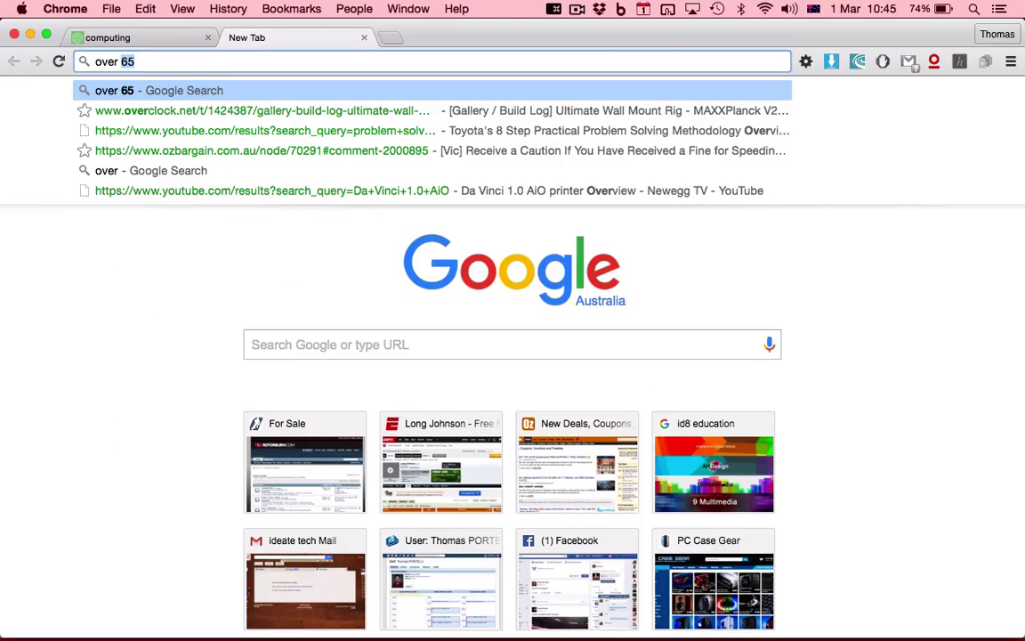
key("Return")
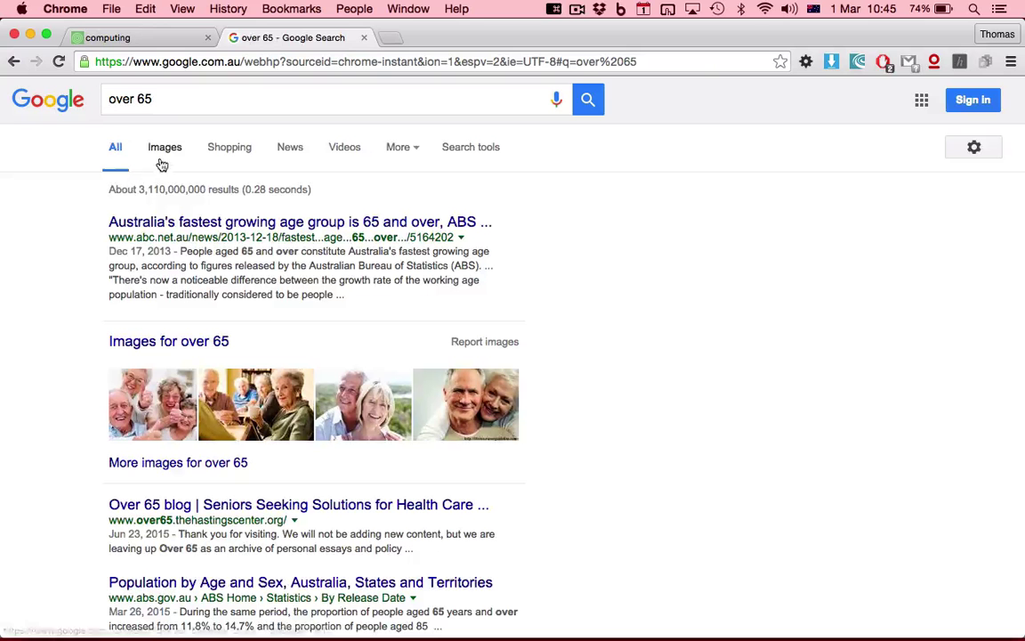
left_click(165, 149)
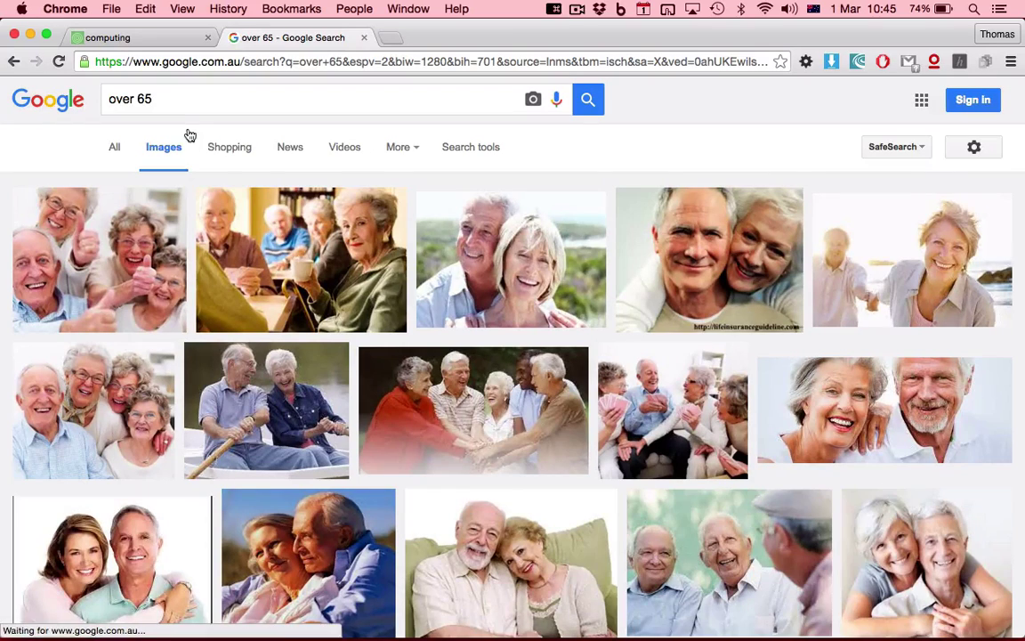
left_click(124, 231)
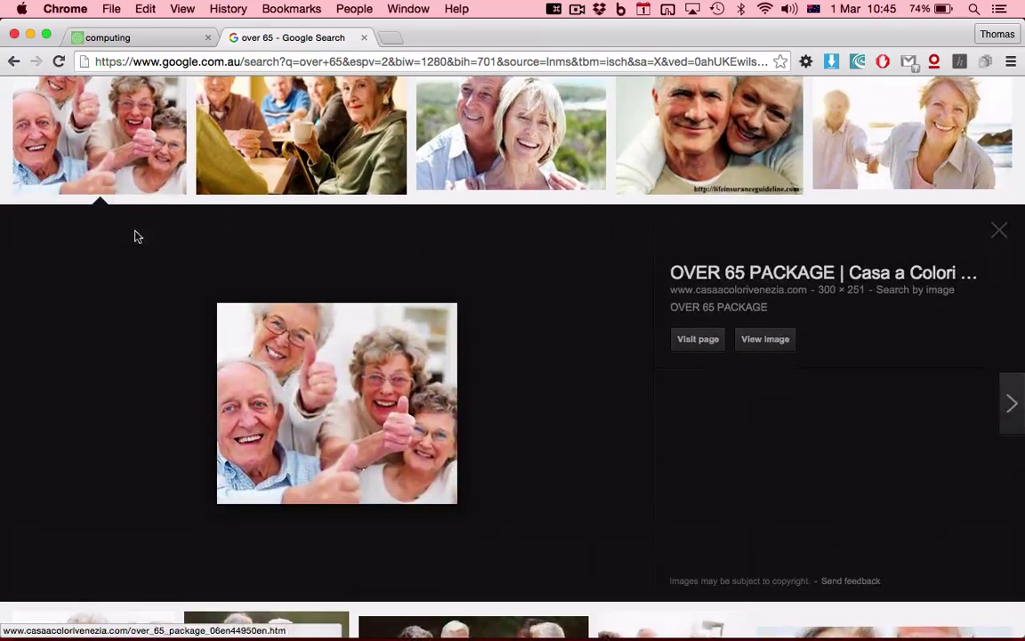
Step: Save the photo to the desktop as over 65.jpg, then close the tab and minimize Chrome
left_click_drag(441, 36, 611, 33)
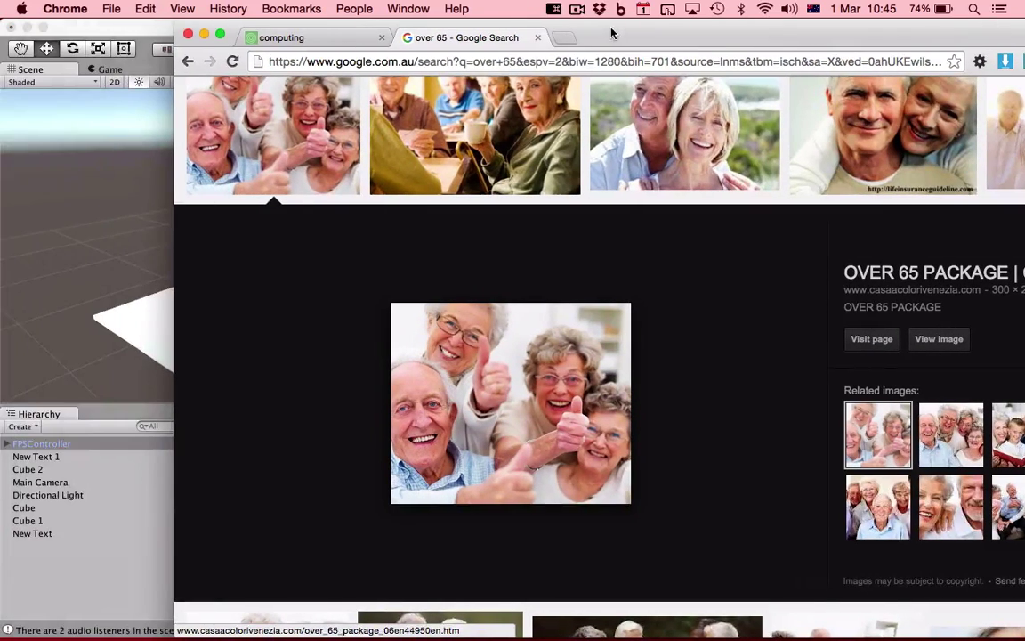
left_click(27, 28)
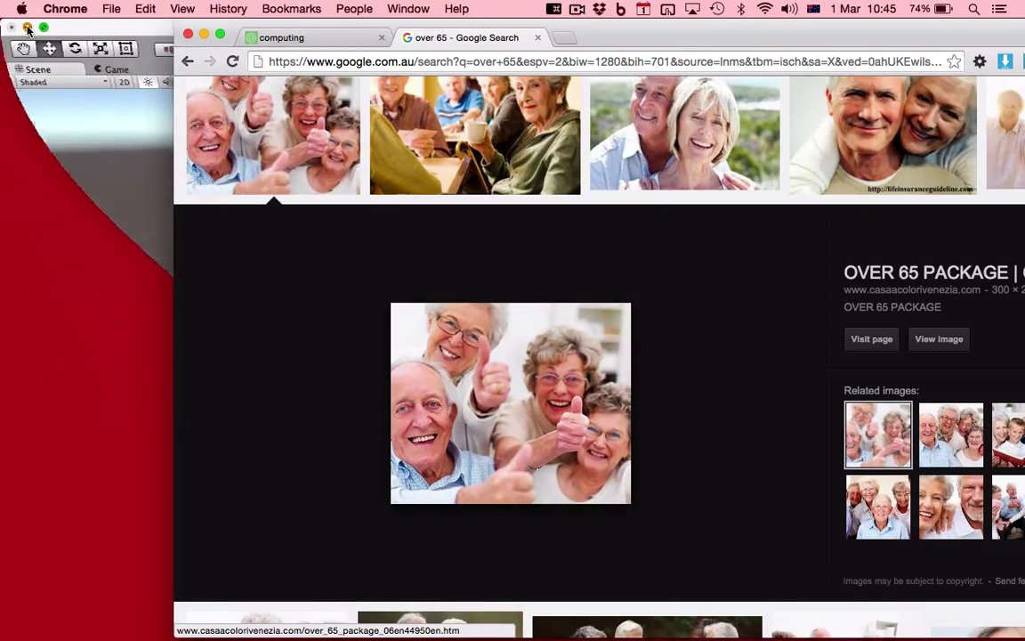
left_click_drag(494, 385, 98, 273)
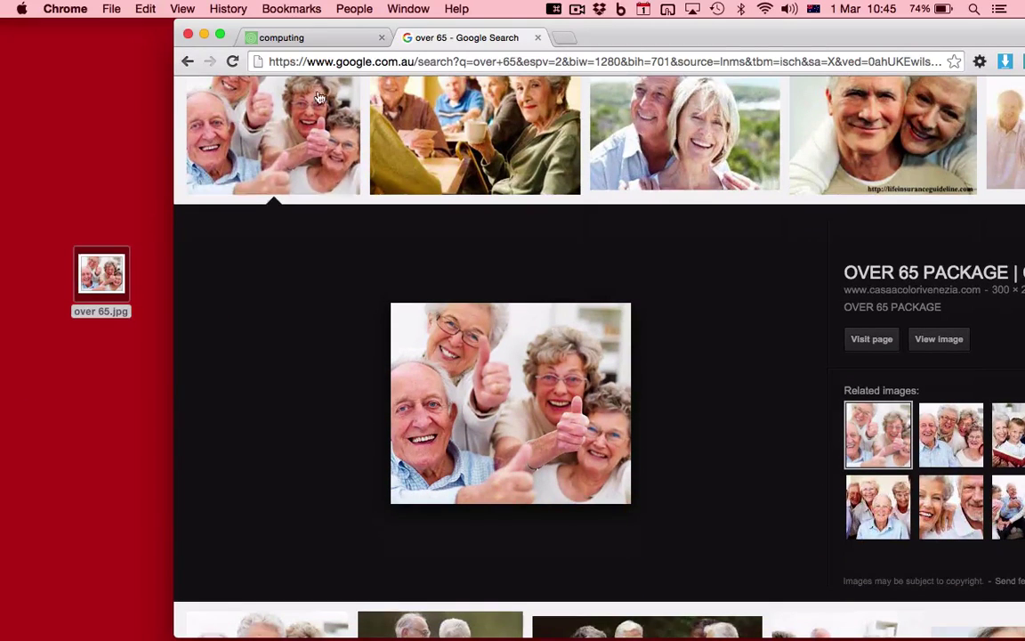
left_click(537, 37)
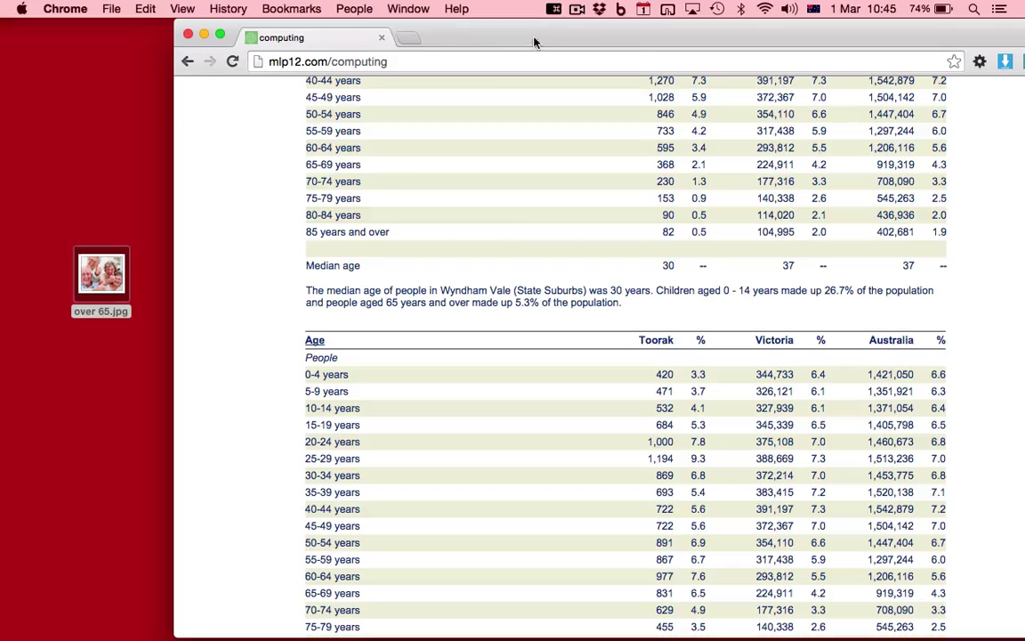
left_click(203, 35)
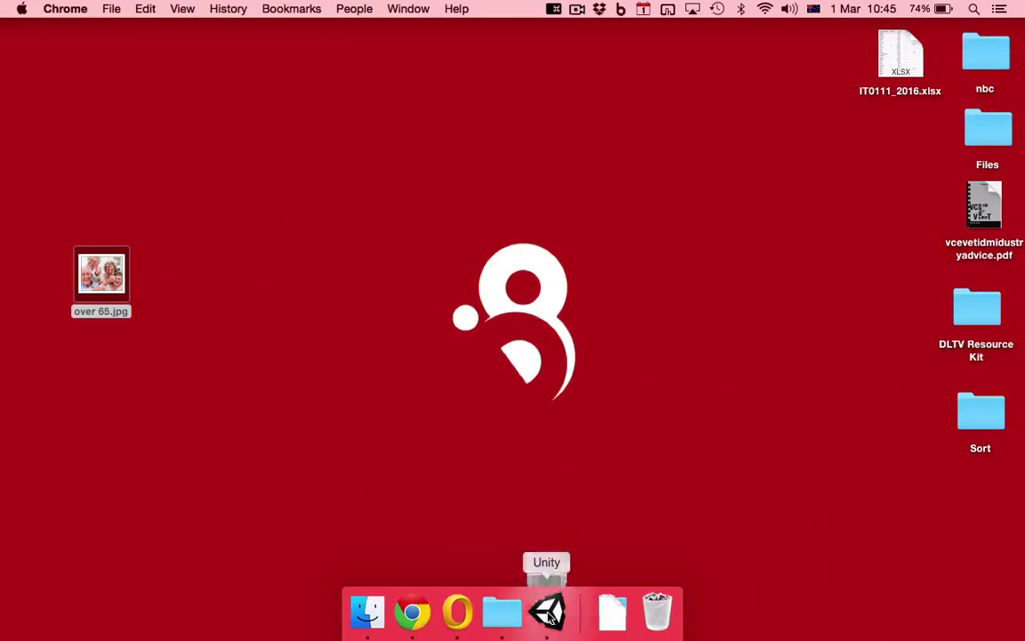
Step: Drag over 65.jpg from the desktop into the Unity Project panel's Assets folder
left_click(548, 612)
left_click_drag(288, 30, 466, 30)
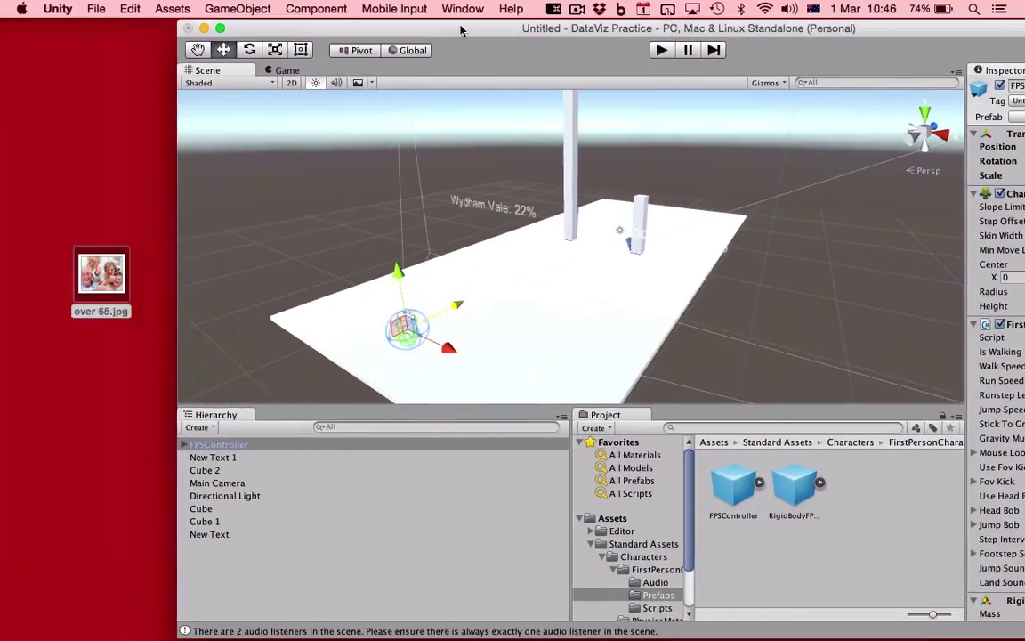
left_click(612, 518)
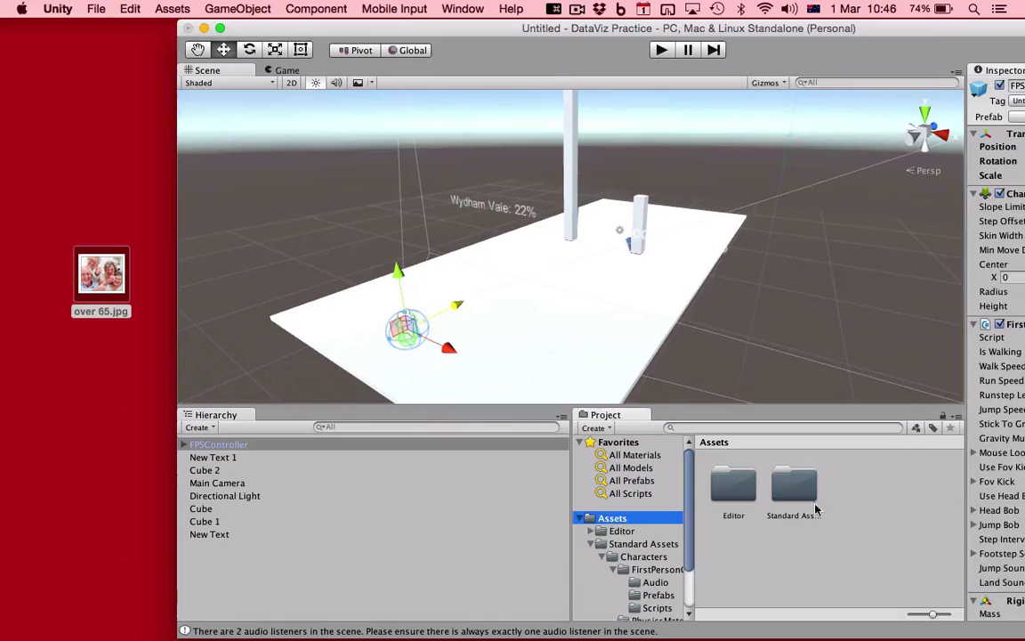
left_click(590, 544)
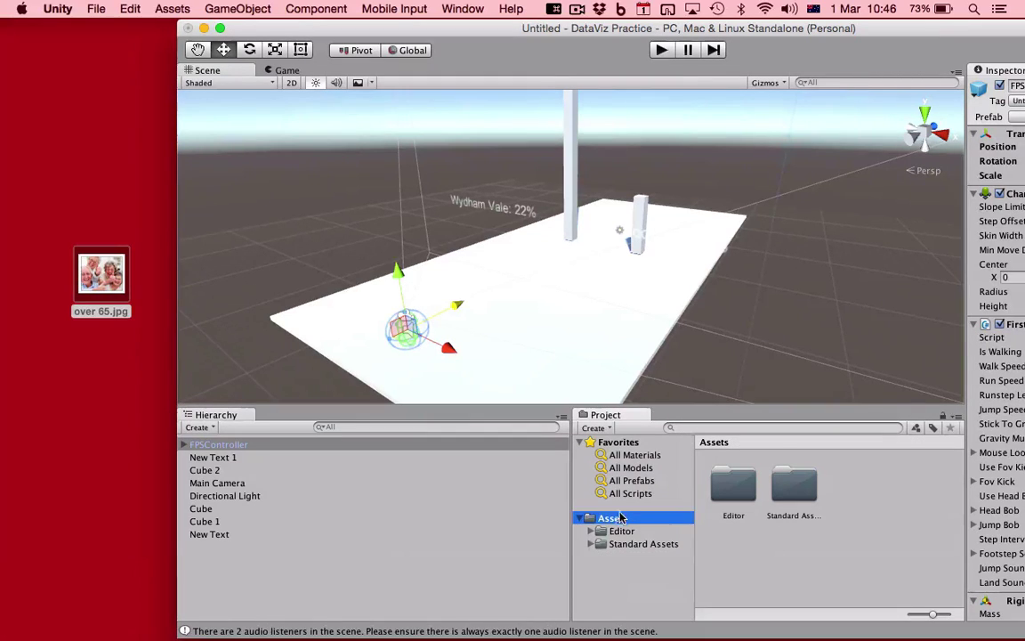
left_click_drag(104, 274, 886, 519)
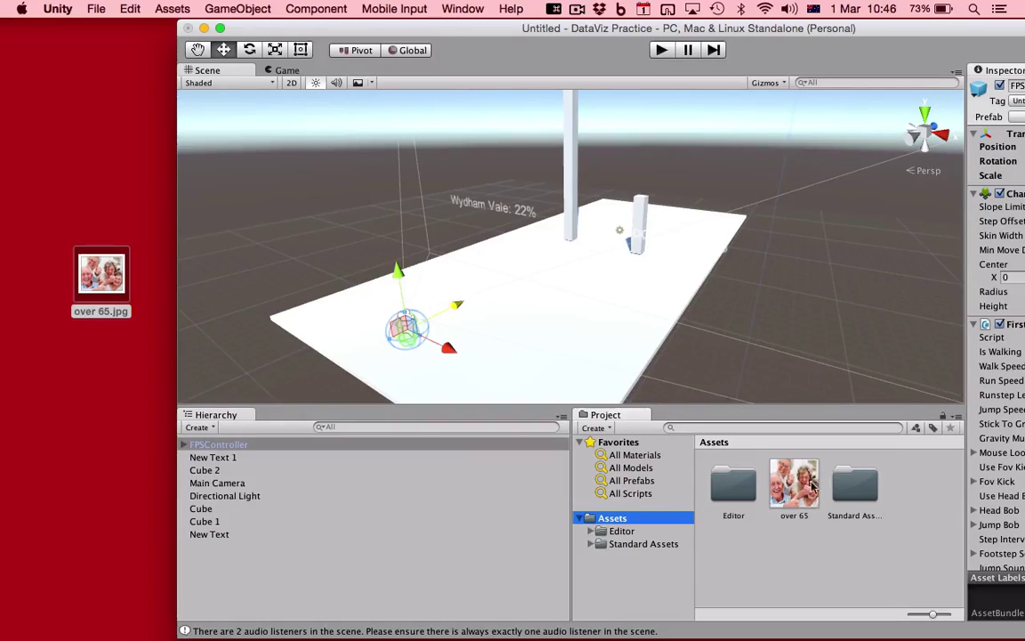
left_click_drag(660, 32, 483, 8)
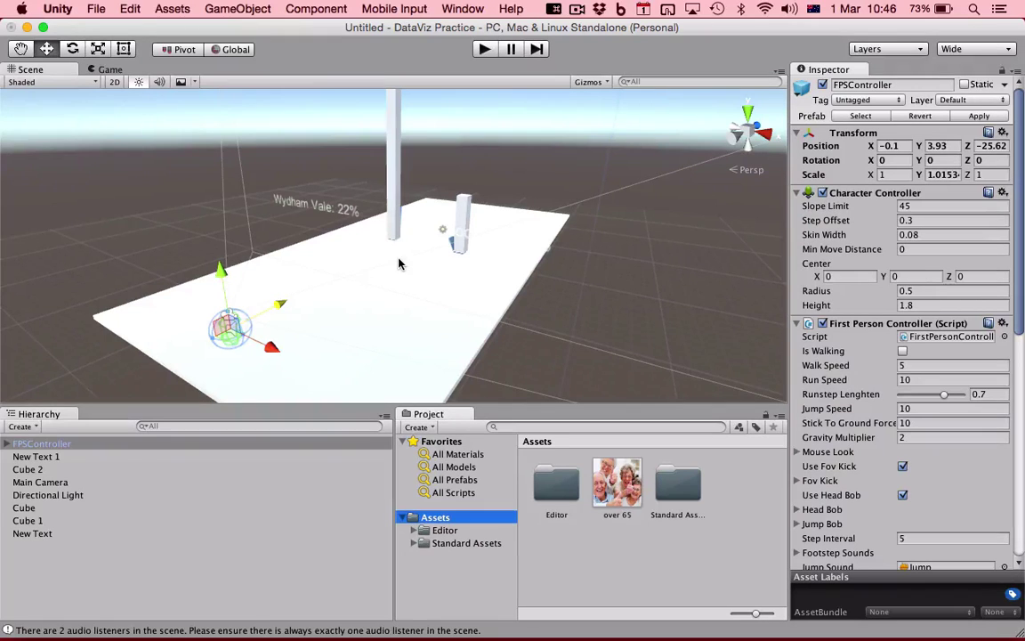
Step: Add a new cube, Cube 3, to the scene
left_click(299, 15)
mouse_move(237, 9)
mouse_move(338, 61)
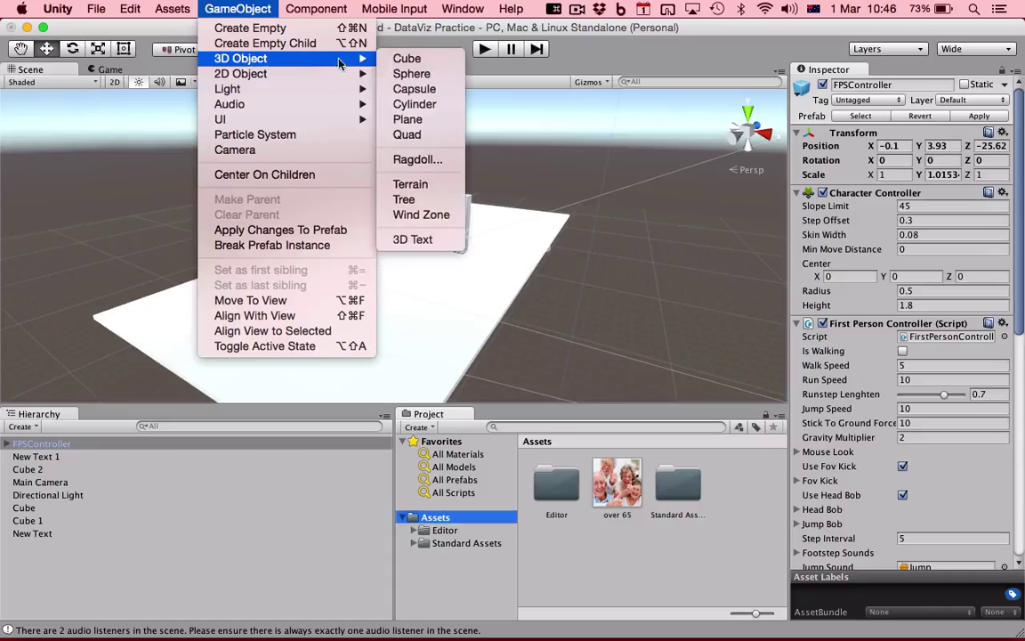
left_click(407, 58)
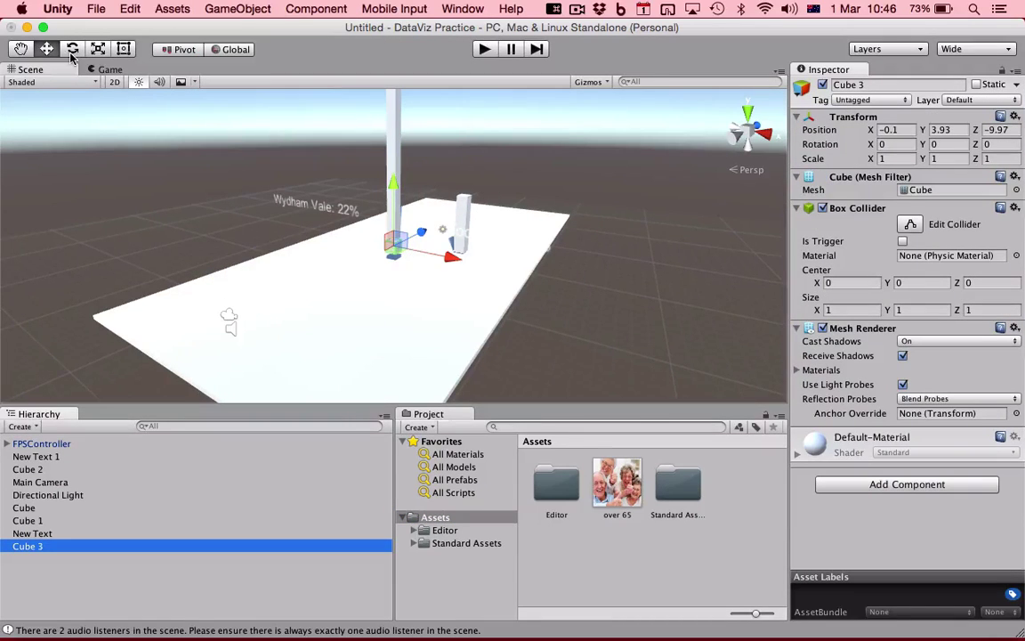
Step: Scale Cube 3 to about 2.63 with depth 0.47 and inspect it from another angle
left_click(97, 49)
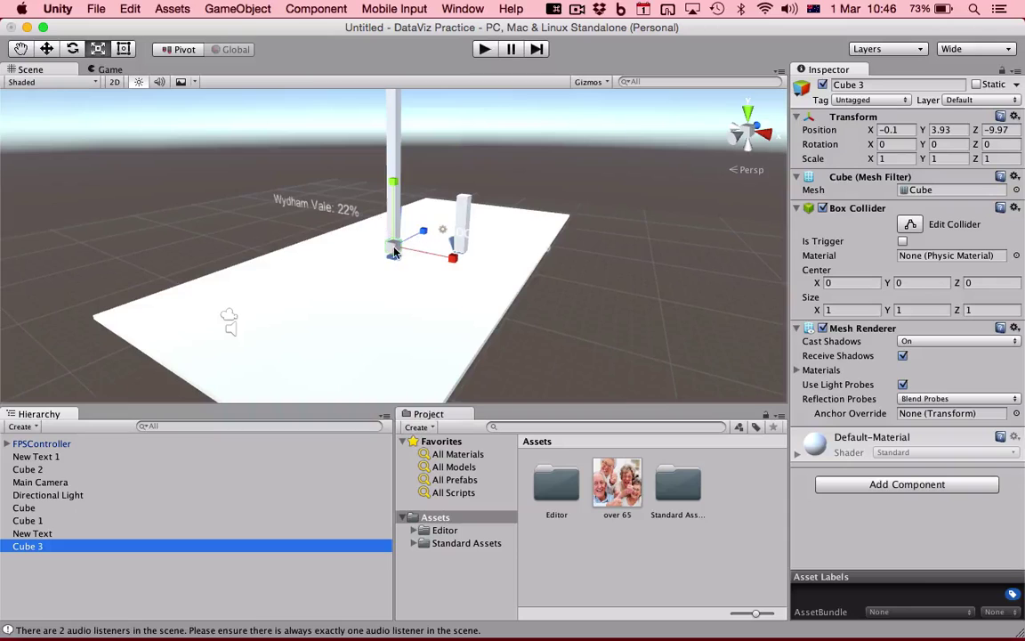
left_click_drag(395, 252, 460, 134)
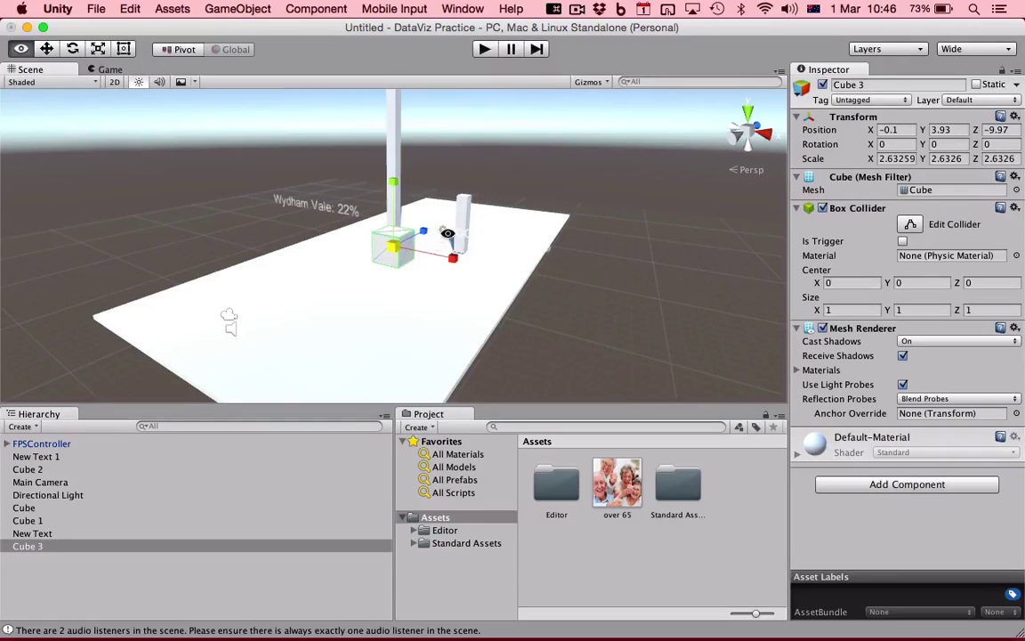
left_click_drag(433, 242, 400, 252, "alt")
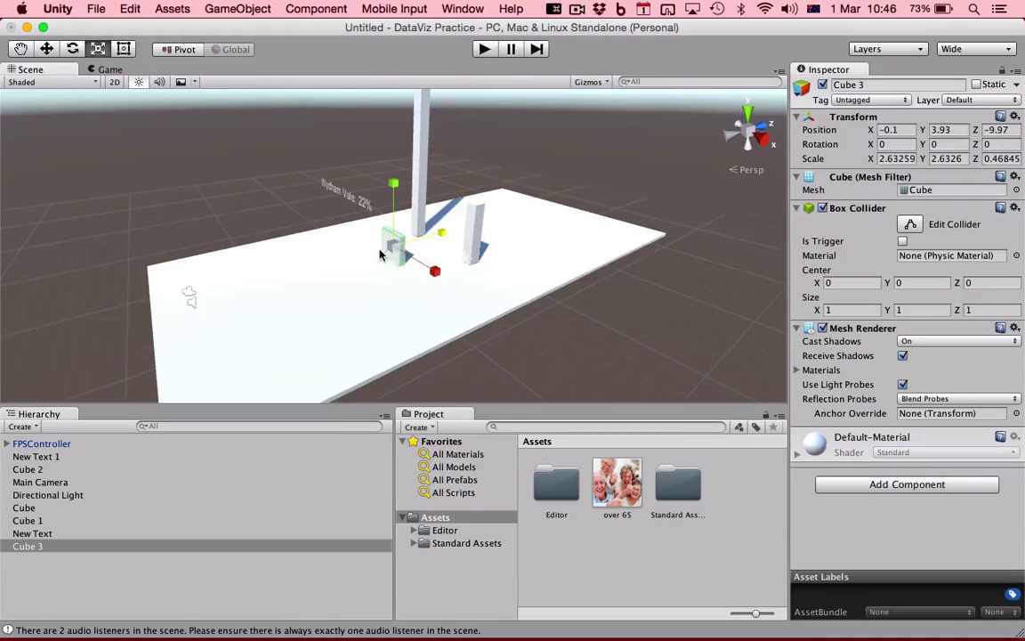
right_click_drag(405, 264, 459, 255, "alt")
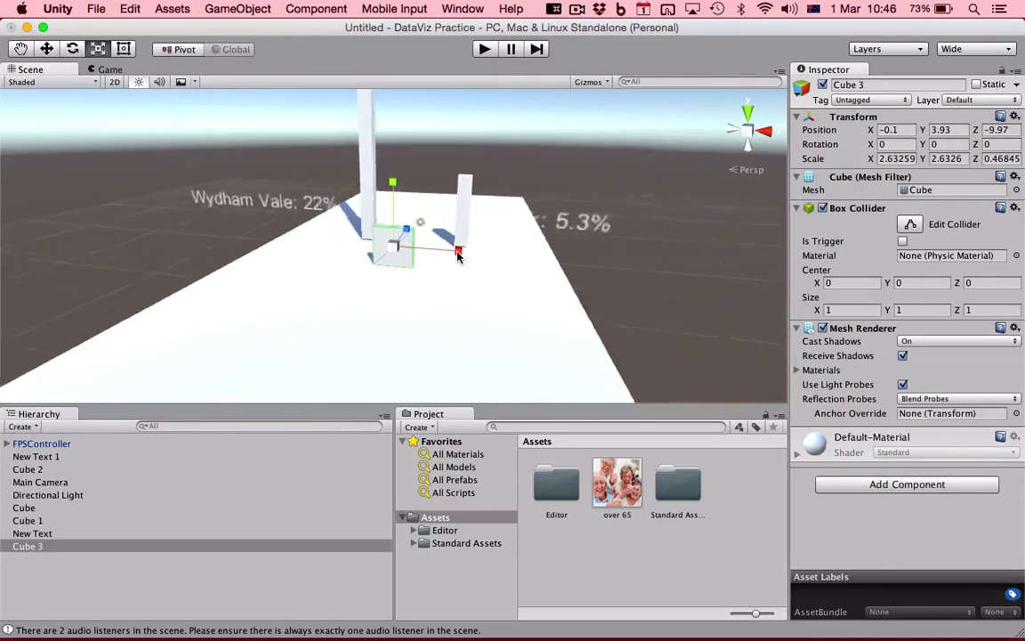
scroll(458, 256, "up", 5)
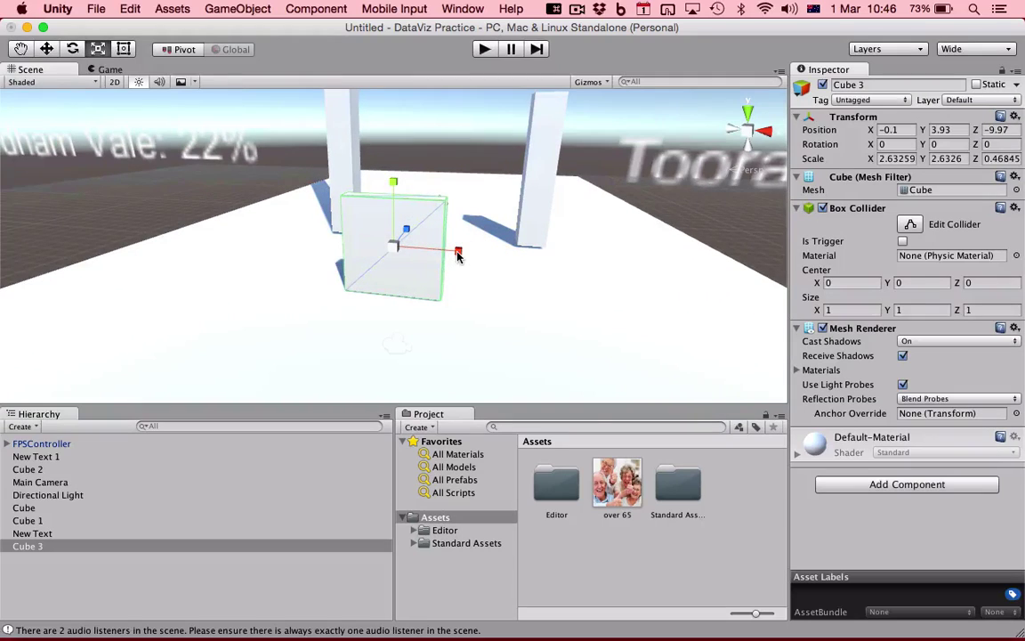
Step: Apply the over 65 photo to Cube 3 and rotate it on Z to about 538 so it's upright
left_click_drag(635, 501, 411, 266)
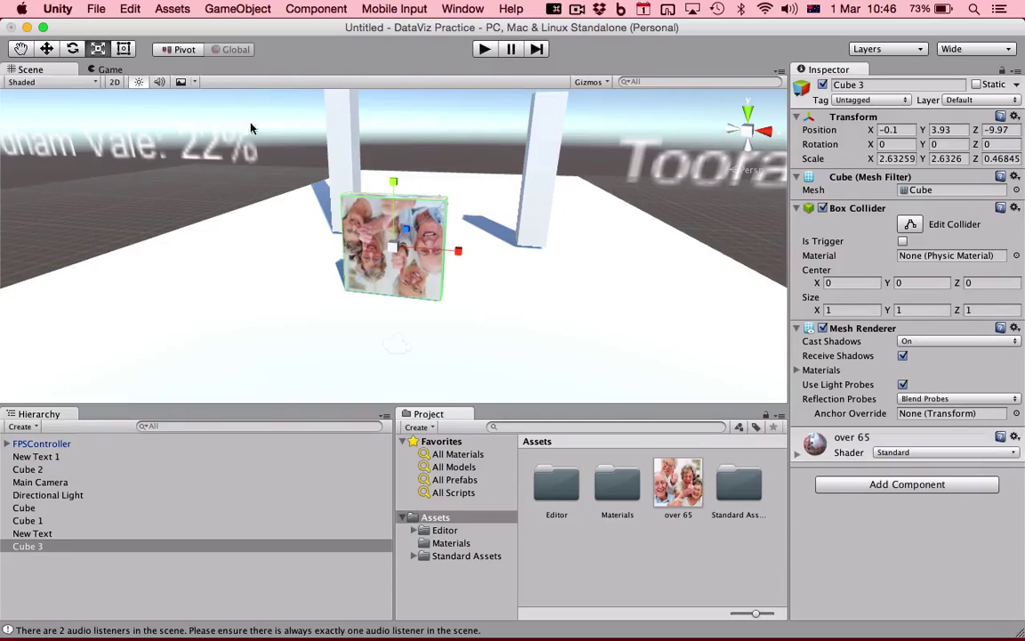
left_click(74, 49)
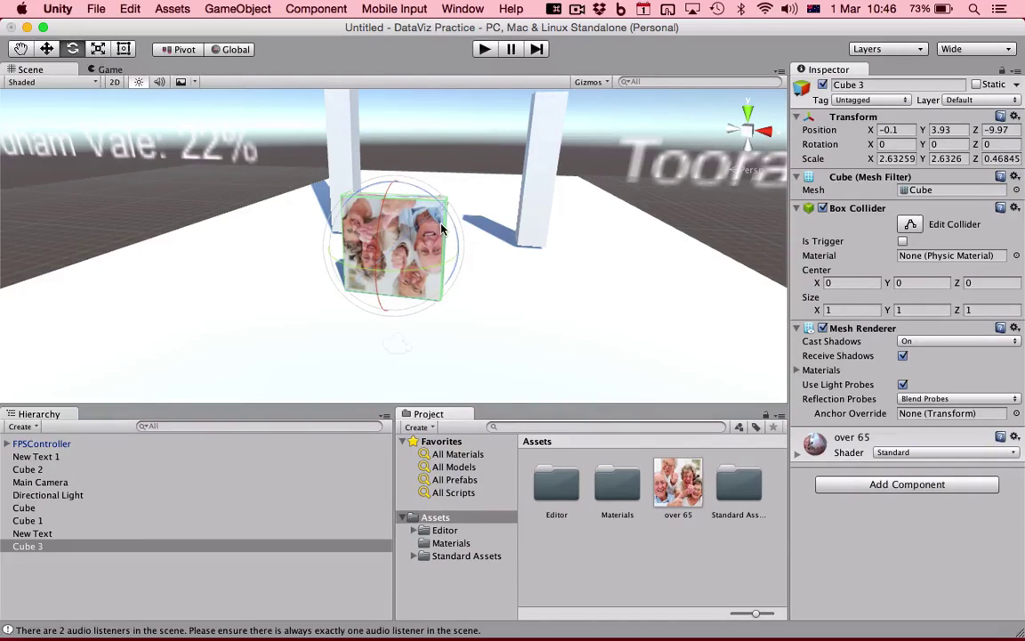
left_click_drag(428, 203, 457, 315, "alt")
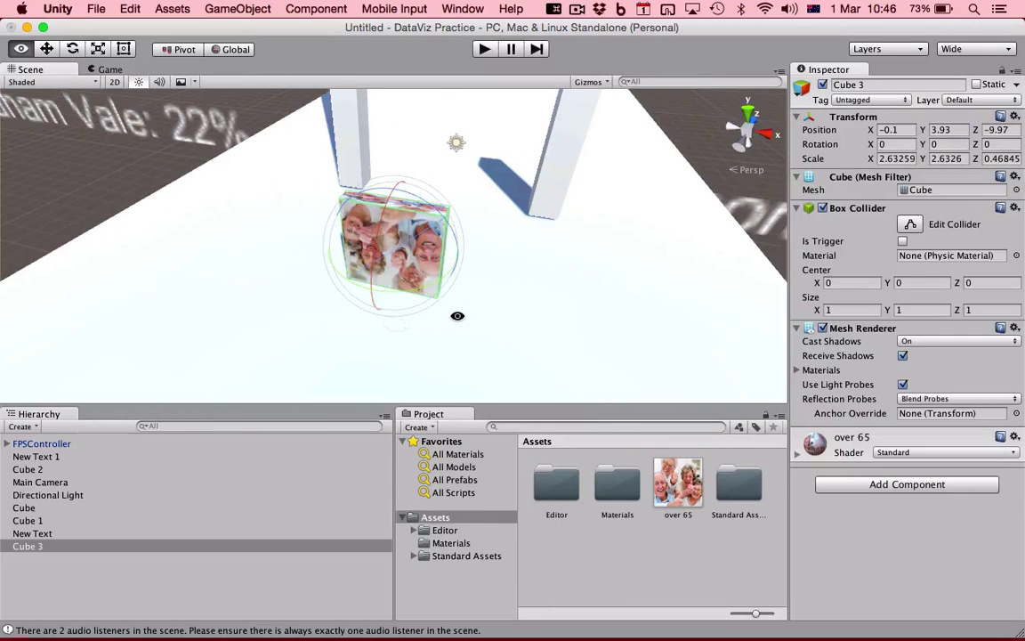
left_click_drag(399, 245, 435, 175)
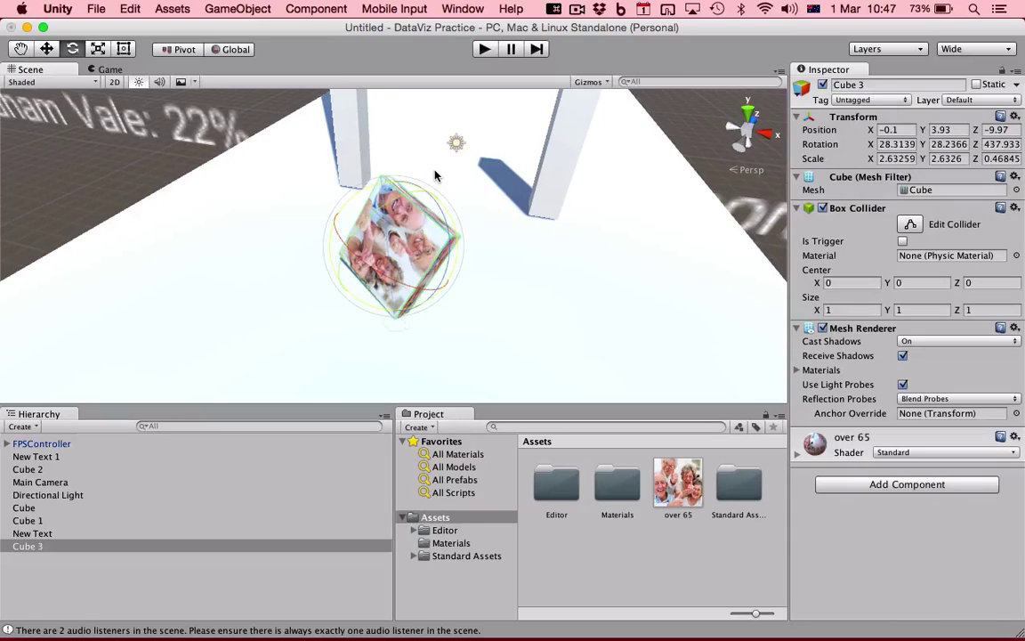
key("super+z")
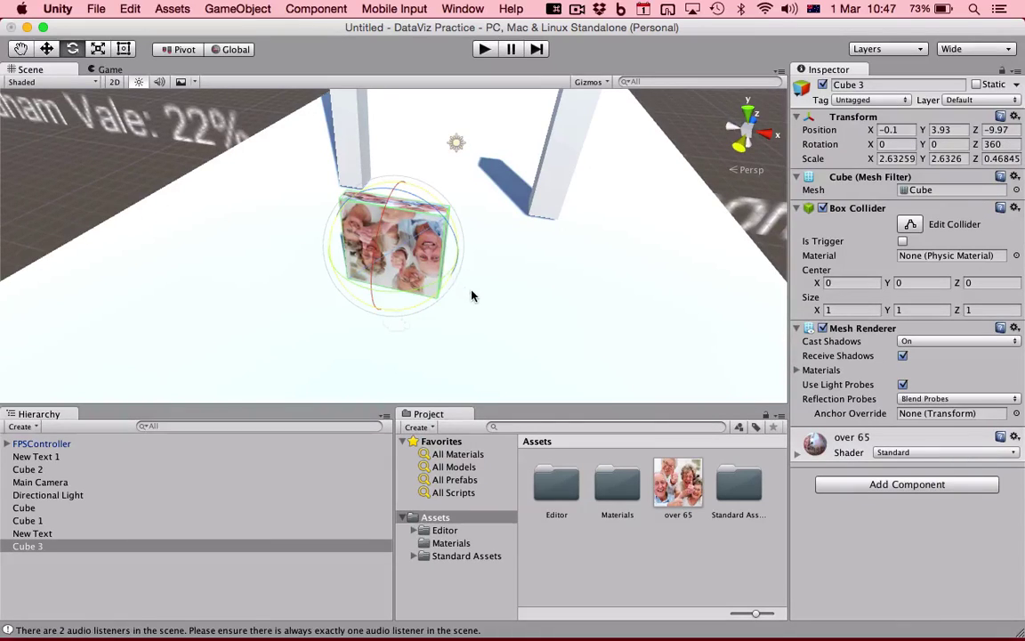
left_click_drag(445, 232, 562, 227, "alt")
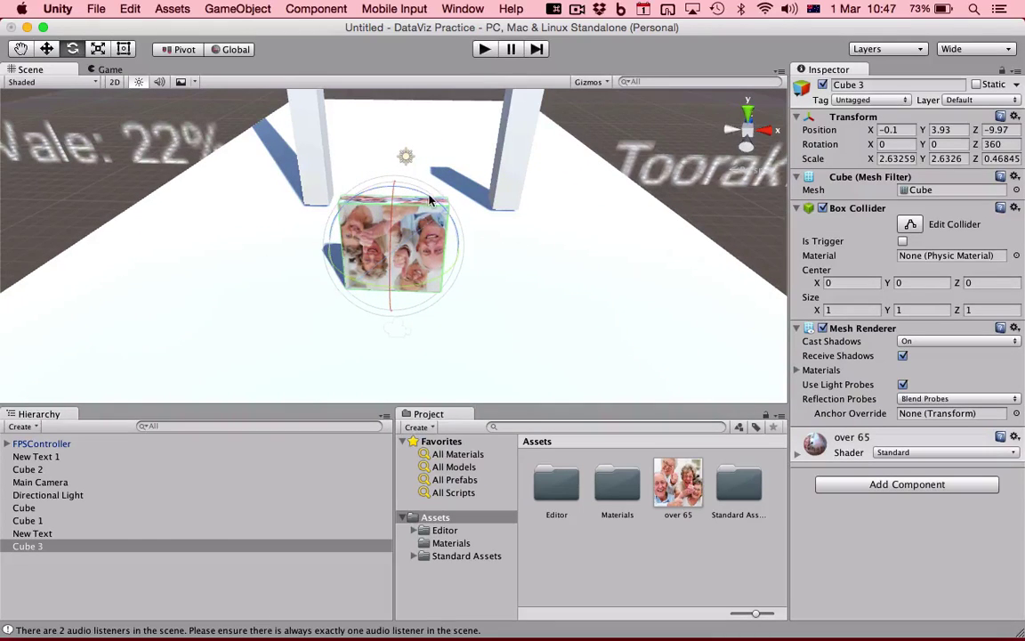
left_click_drag(425, 199, 2, 222)
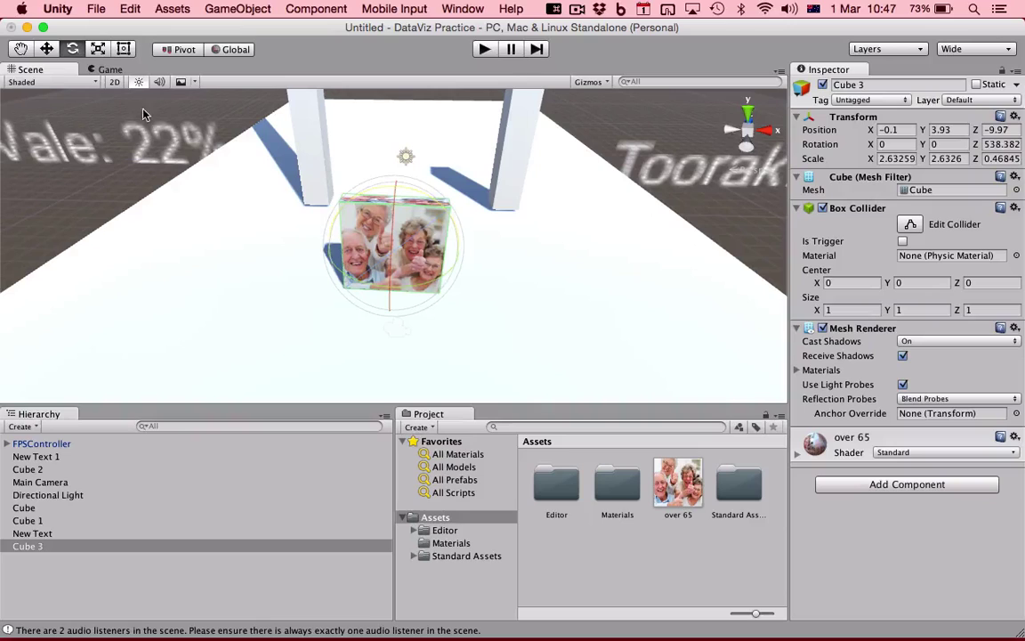
Step: Move the photo cube left and back beside the Wydham Vale pillar and tilt it slightly
left_click(46, 49)
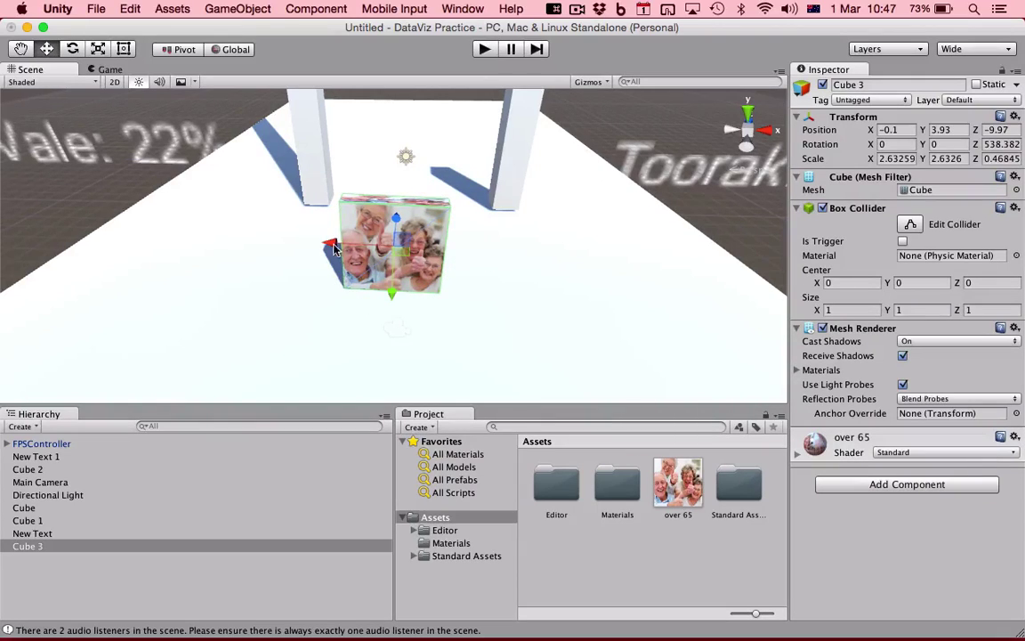
left_click_drag(334, 249, 143, 238)
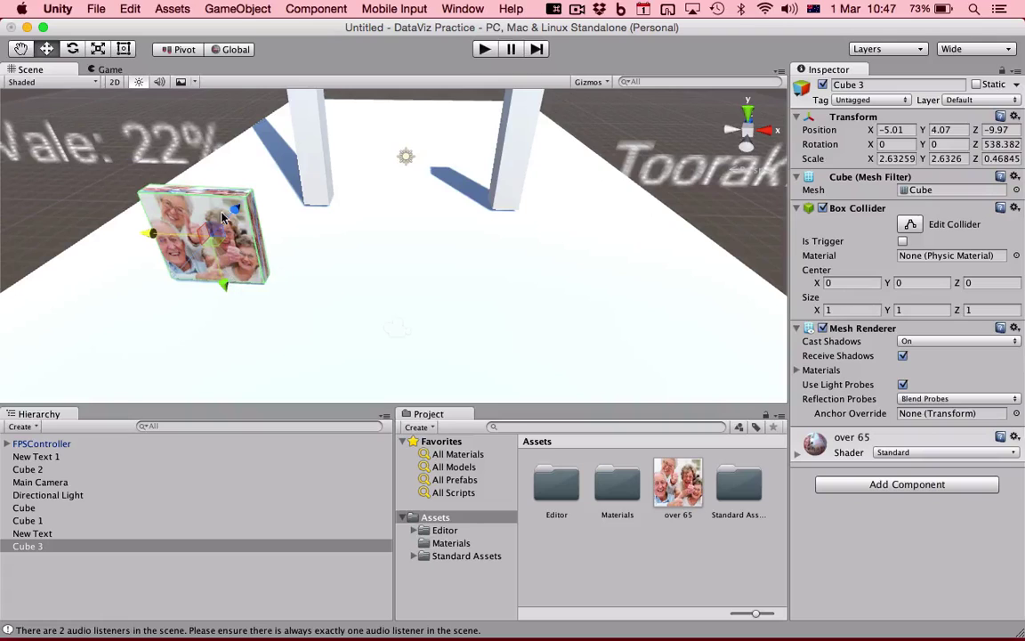
left_click_drag(233, 208, 265, 138)
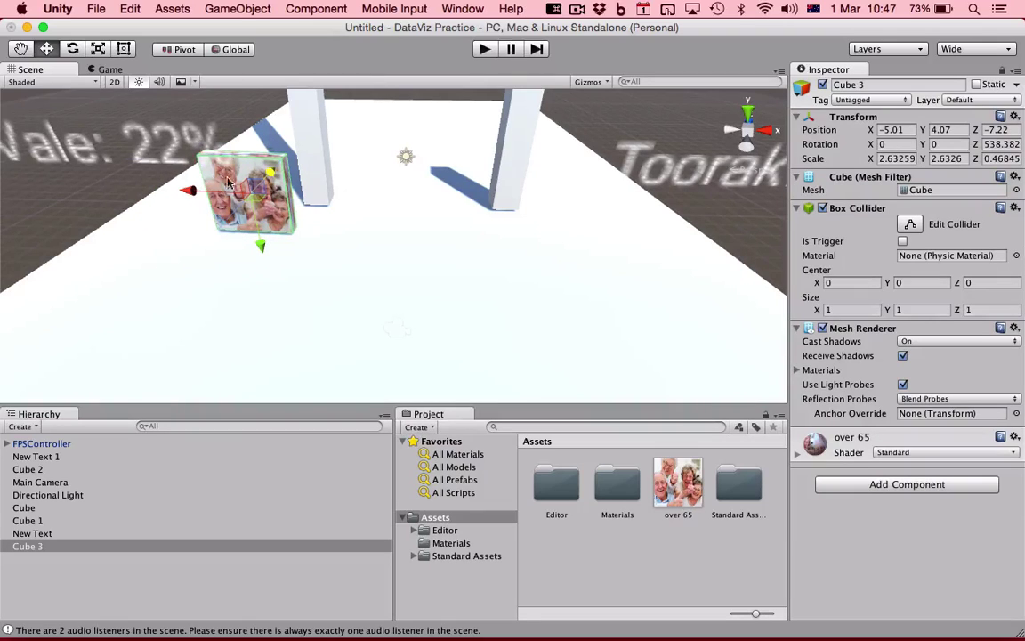
left_click(72, 49)
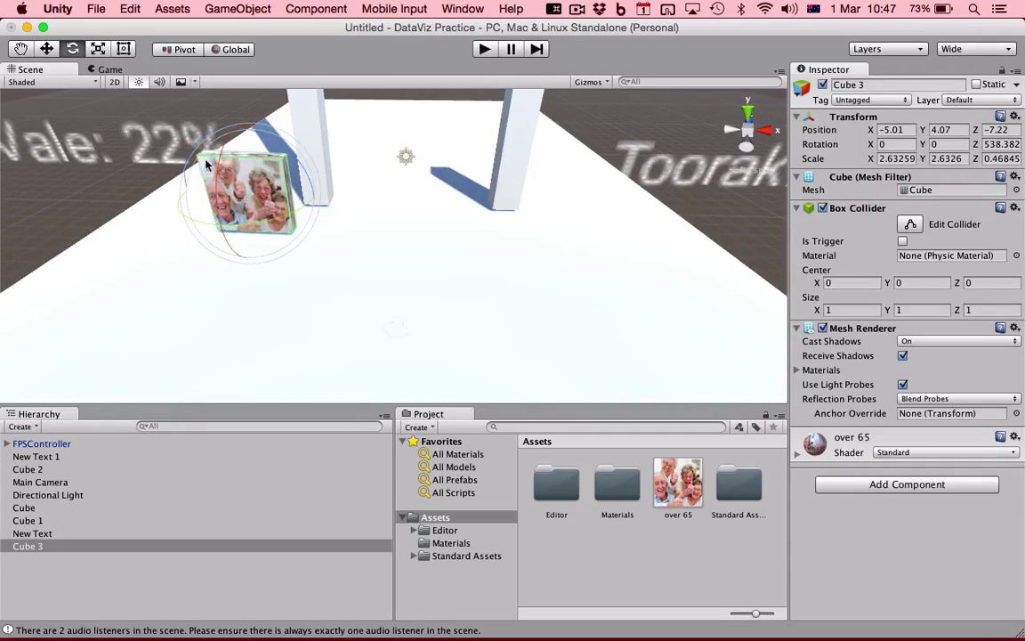
left_click_drag(200, 225, 249, 231)
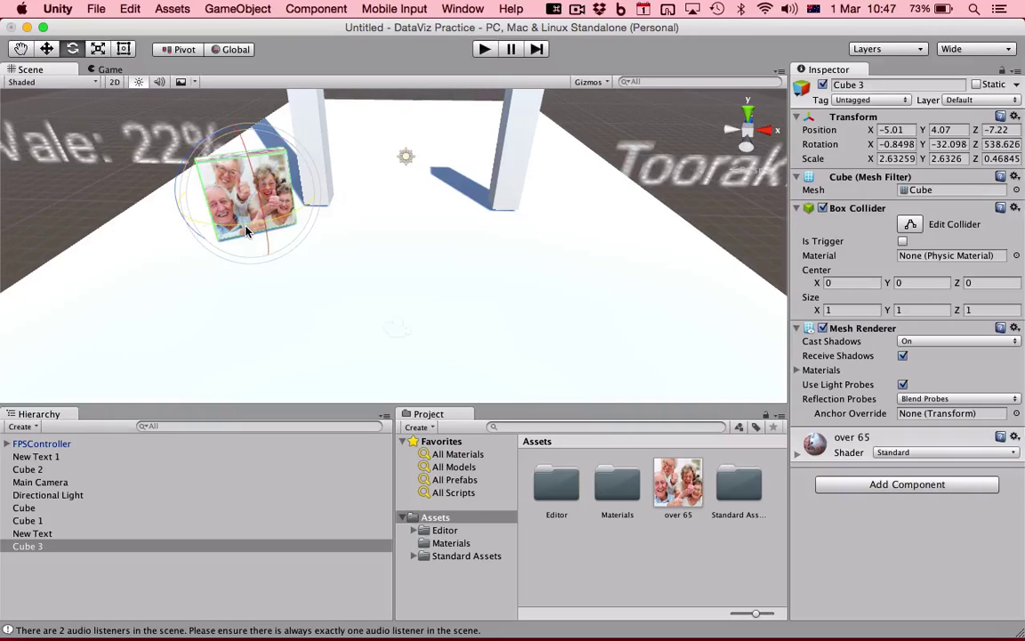
Step: Play the scene and walk forward to preview the photo panel, then stop
left_click(488, 50)
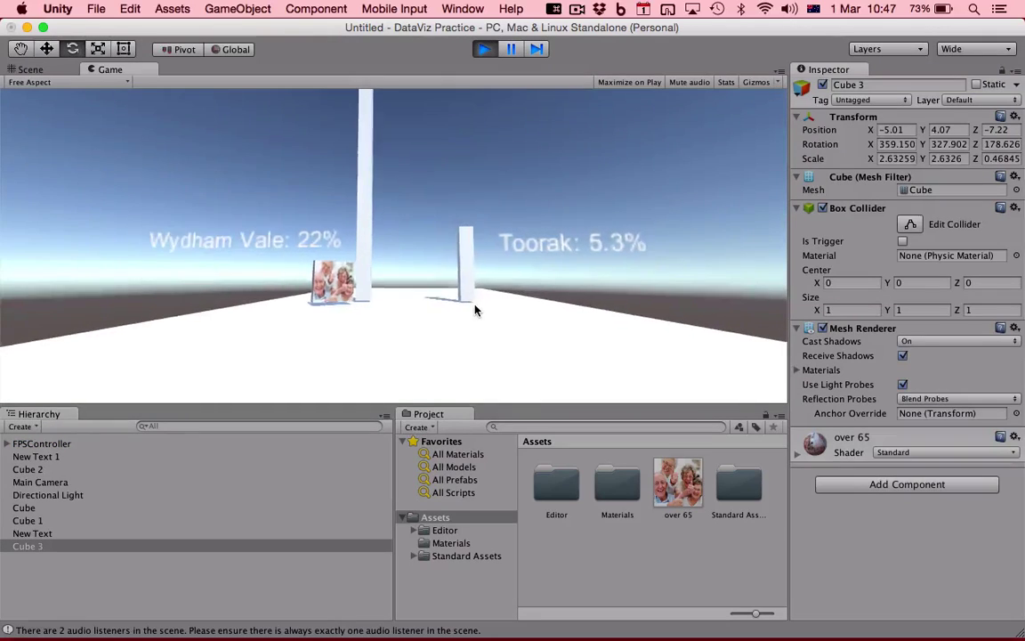
key("w")
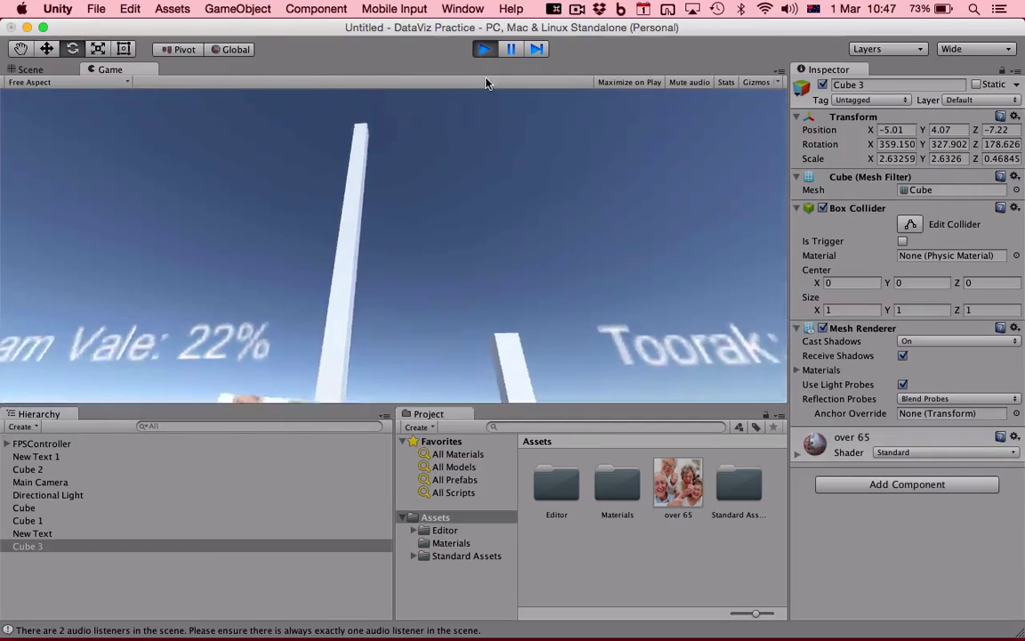
left_click(485, 49)
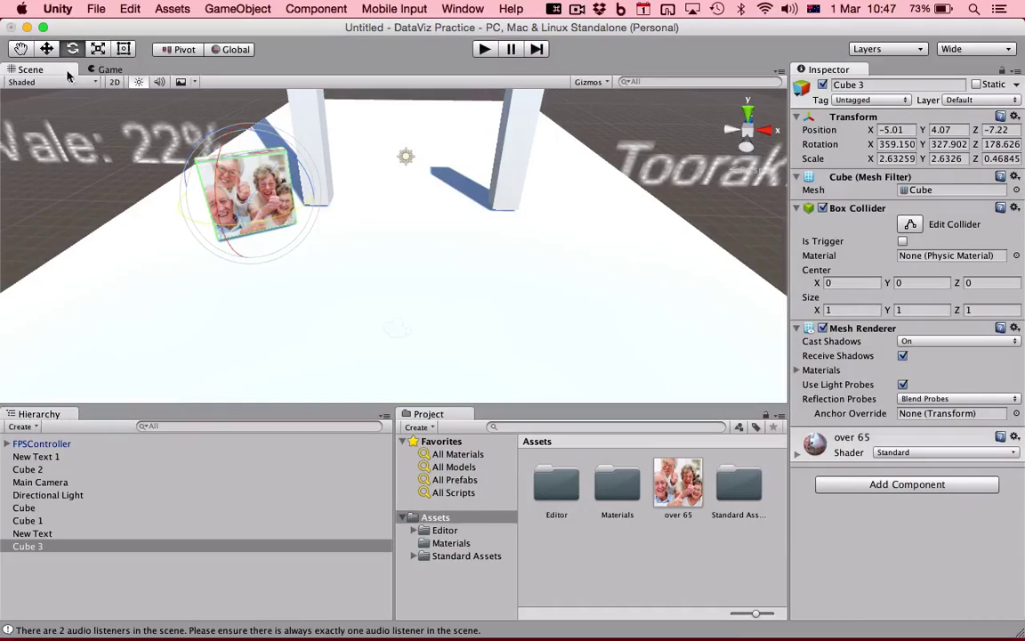
Step: Enlarge the photo panel to about 4.54 by 3.90 and move it up and left to -6.12, 4.73, -7.22
left_click(47, 49)
left_click(97, 49)
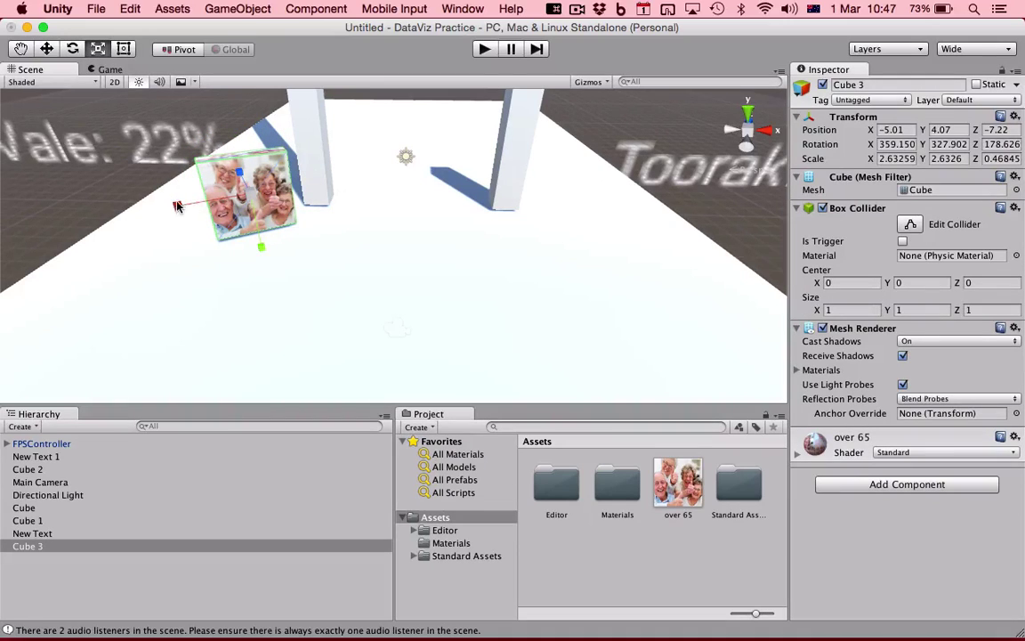
left_click_drag(178, 206, 131, 222)
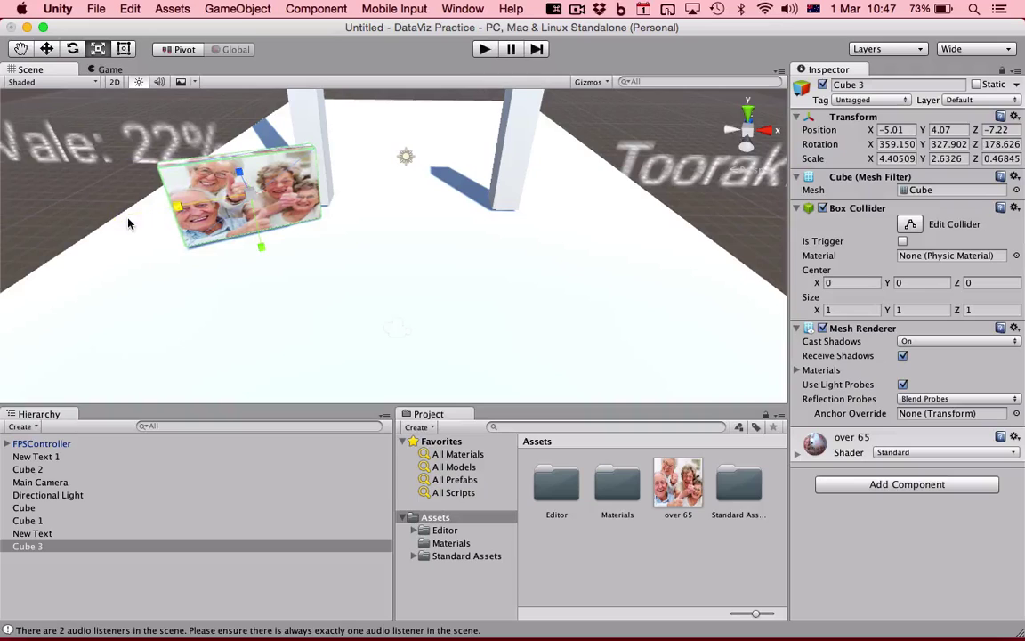
left_click_drag(262, 250, 263, 283)
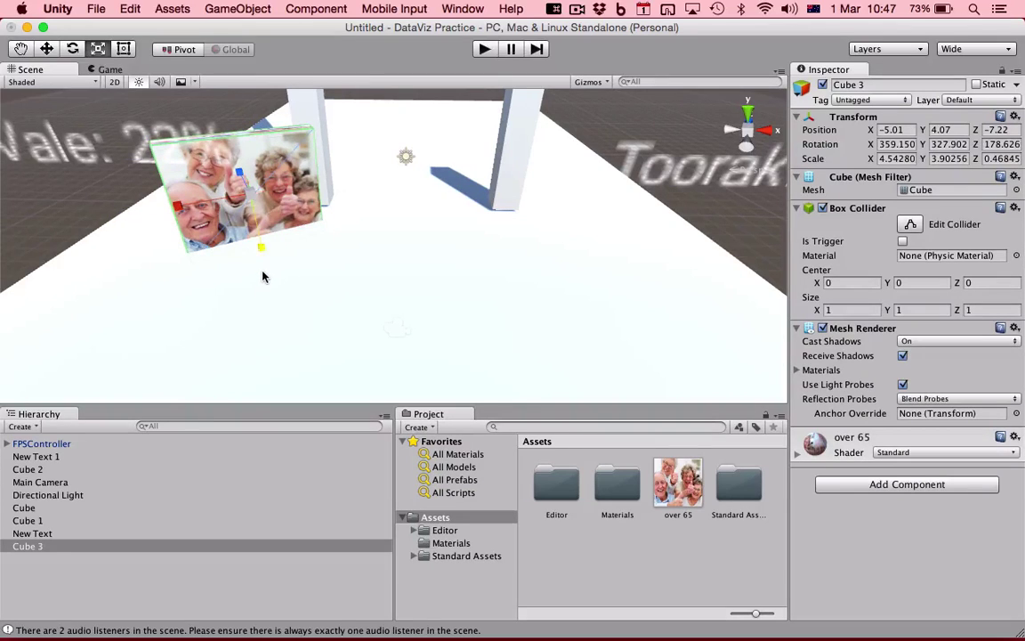
left_click(48, 48)
left_click_drag(236, 136, 311, 180)
left_click_drag(311, 180, 276, 182)
Step: Play the scene and walk forward toward the bars to check the panel
left_click(484, 49)
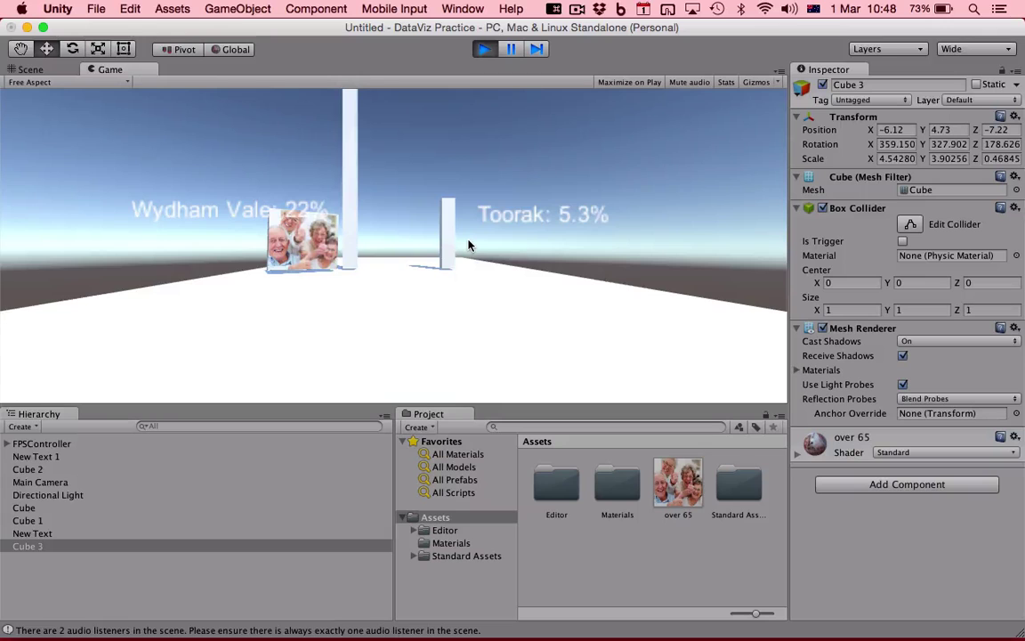
key("w")
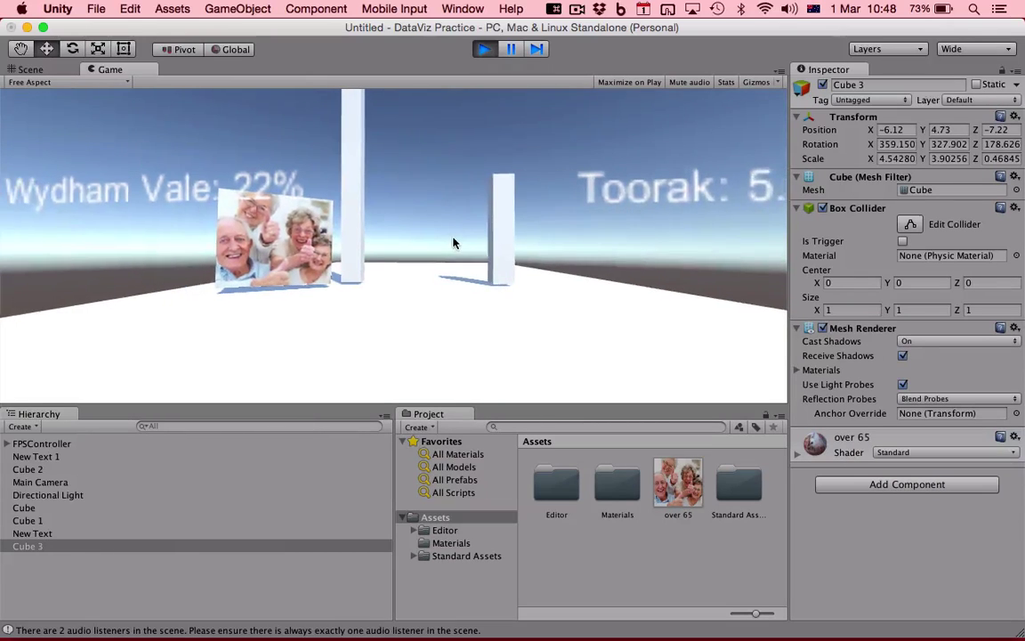
key("w")
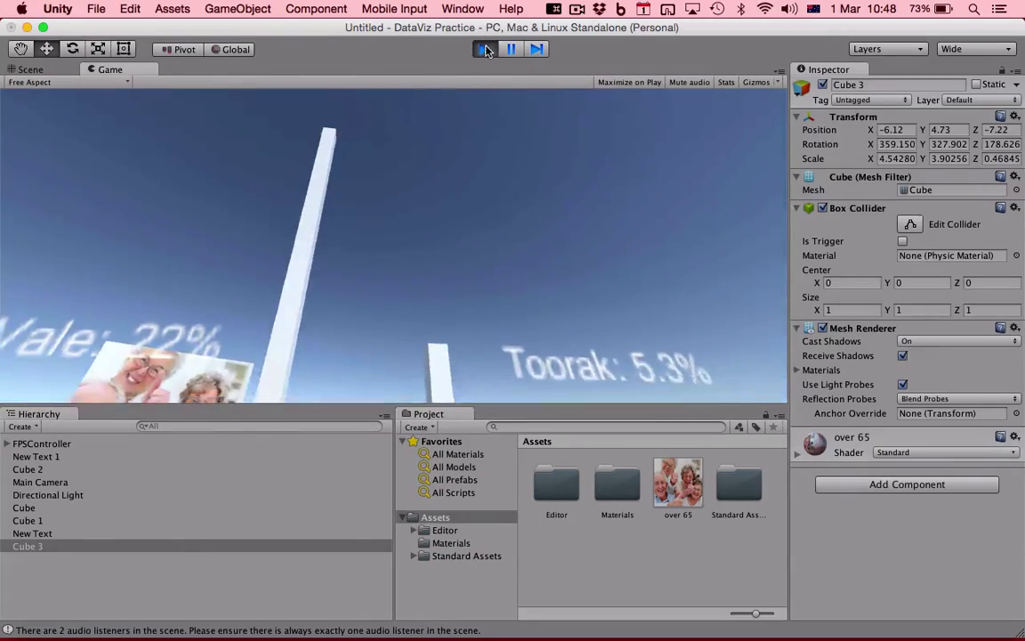
Step: Stop the play test, check Chrome's Wyndham Vale and Toorak age tables, then reselect Unity's floor Cube
left_click(484, 49)
mouse_move(367, 612)
left_click(412, 612)
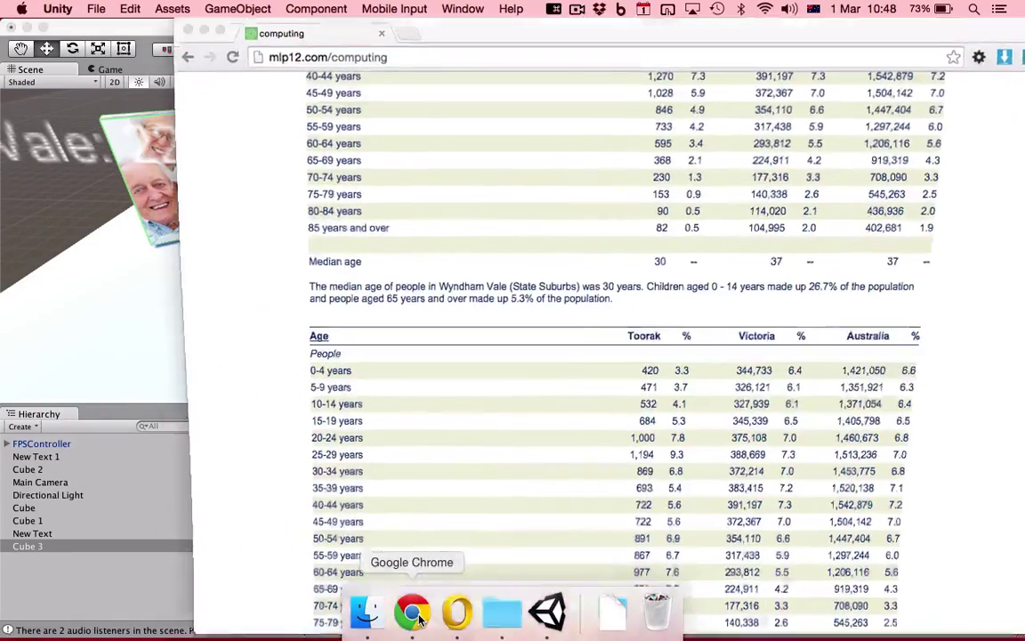
scroll(520, 296, "up", 5)
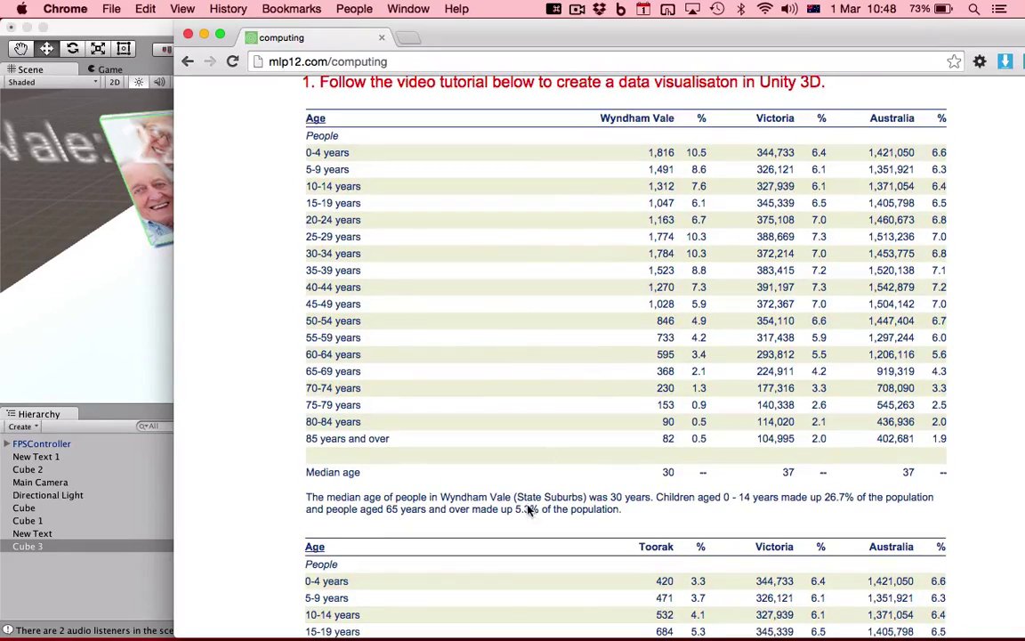
scroll(556, 463, "down", 8)
scroll(618, 479, "down", 2)
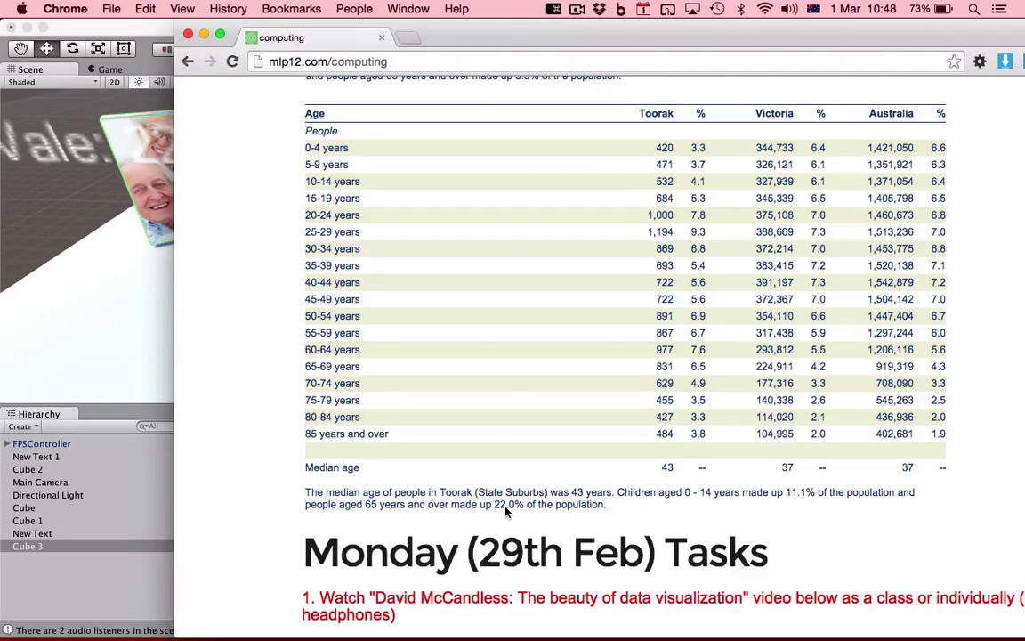
left_click(96, 260)
left_click(407, 209)
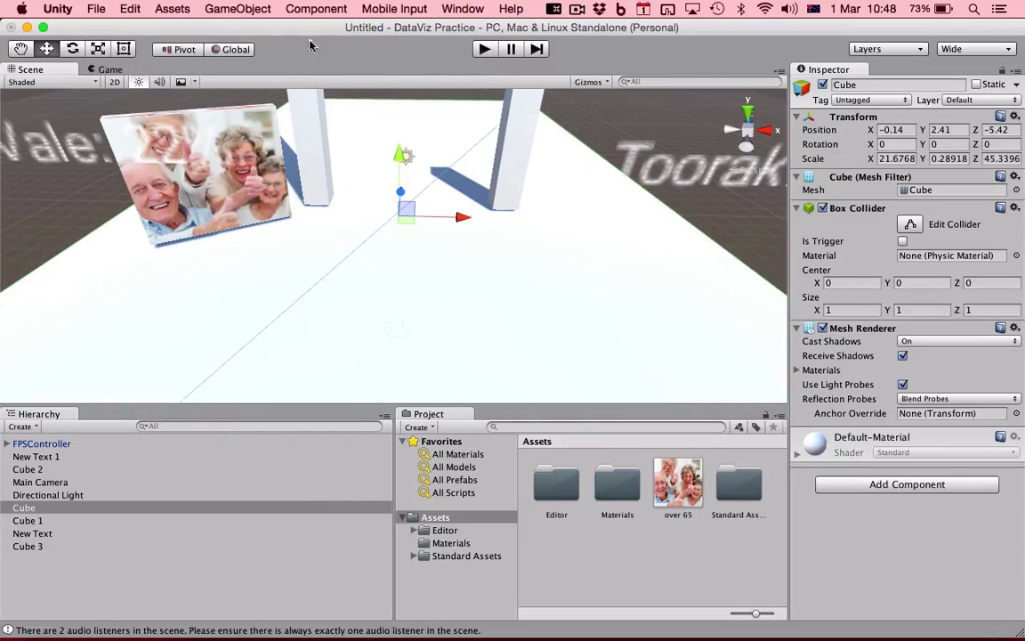
Step: Change the first 3D Text label's place name so it reads Toorak: 22%
scroll(148, 198, "down", 5)
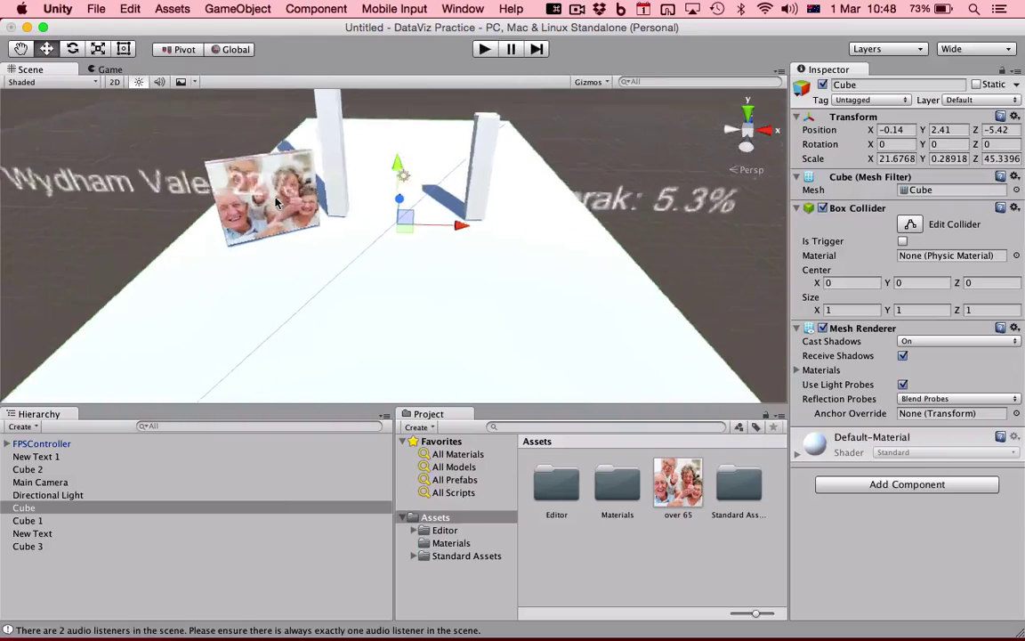
left_click(158, 194)
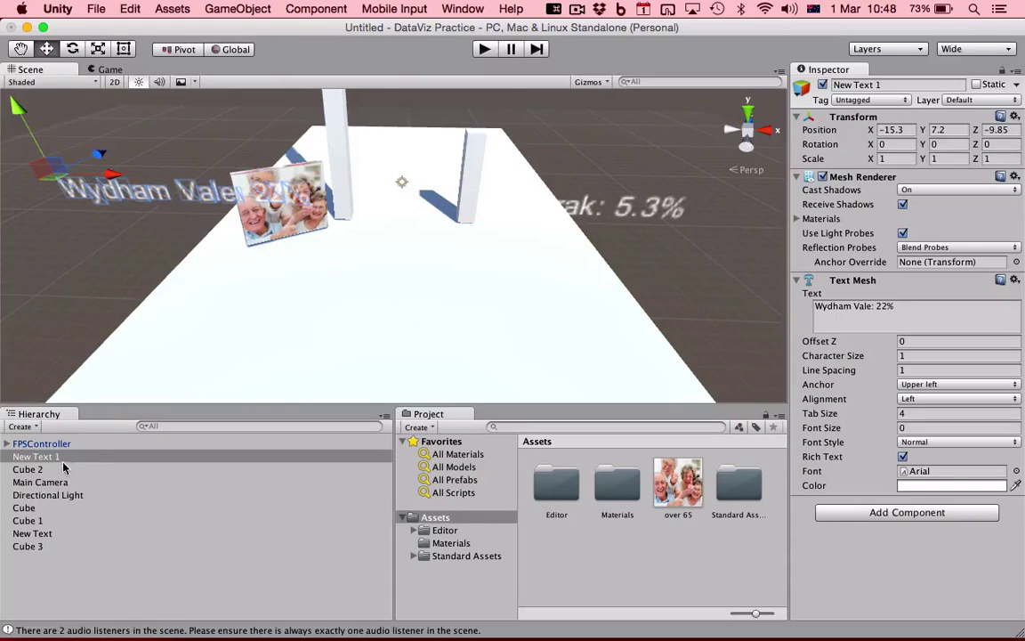
left_click(841, 316)
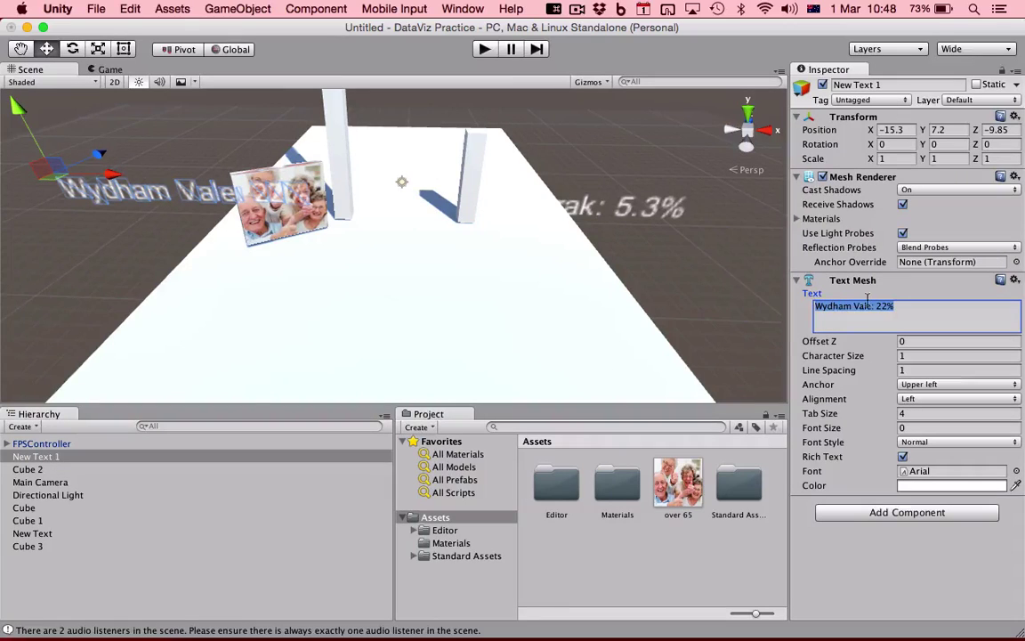
left_click(870, 305)
left_click_drag(871, 305, 758, 307)
type("Toorak")
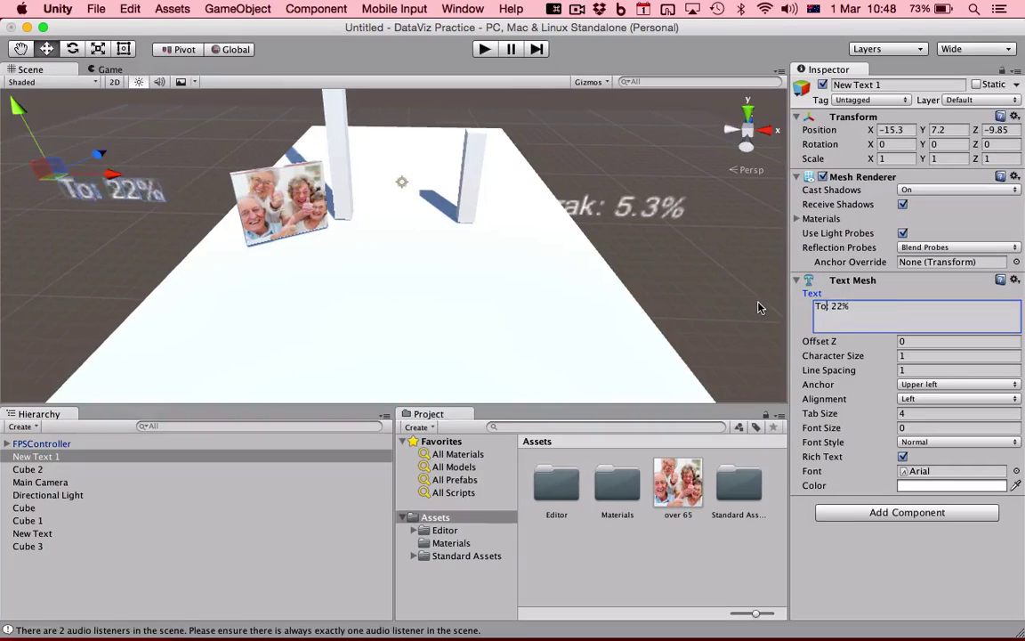
Step: Rename the second label to Wyndham Vale: 5.3% and start Play mode to test
left_click(634, 208)
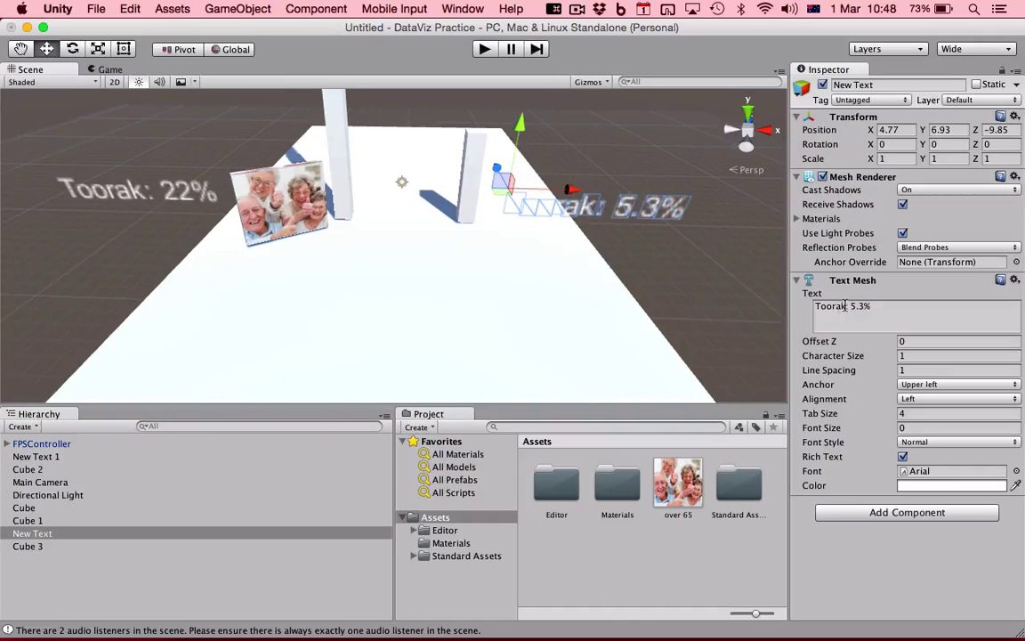
left_click_drag(844, 305, 763, 310)
type("Wyn")
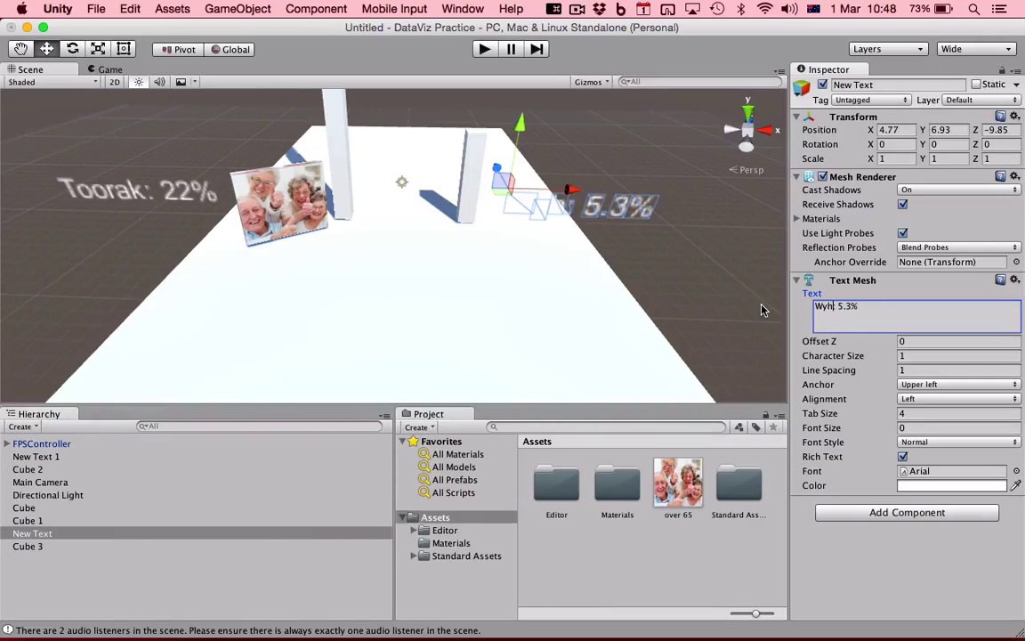
key("BackSpace")
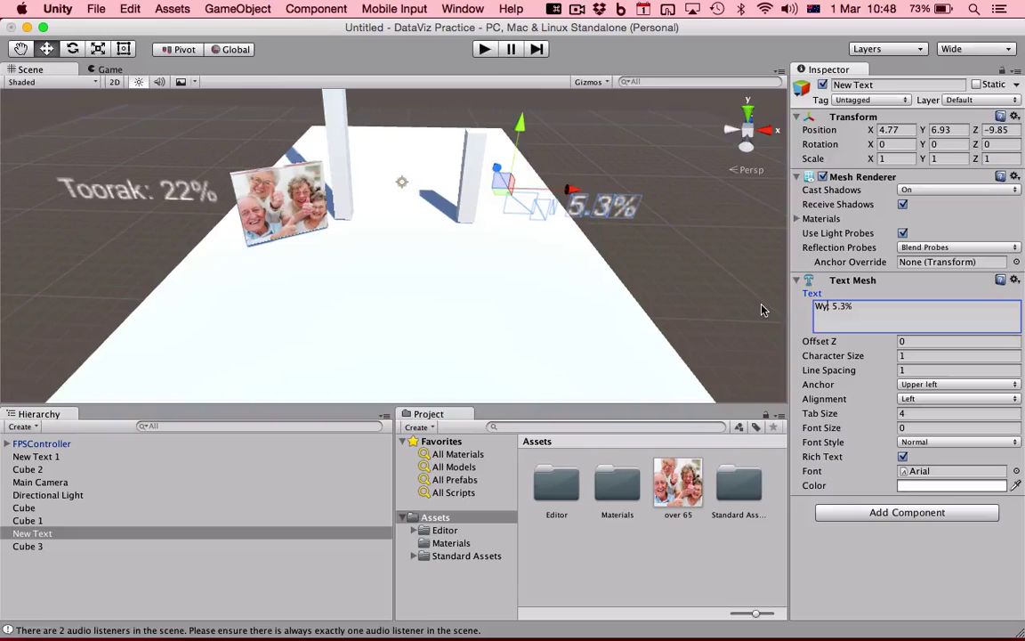
type("ndham ")
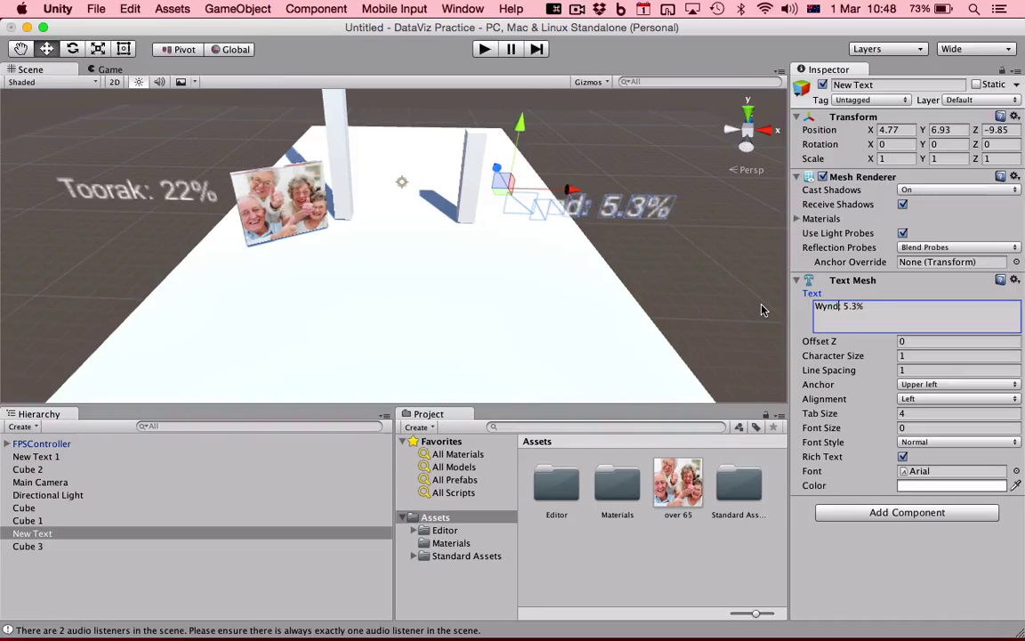
type("Vale")
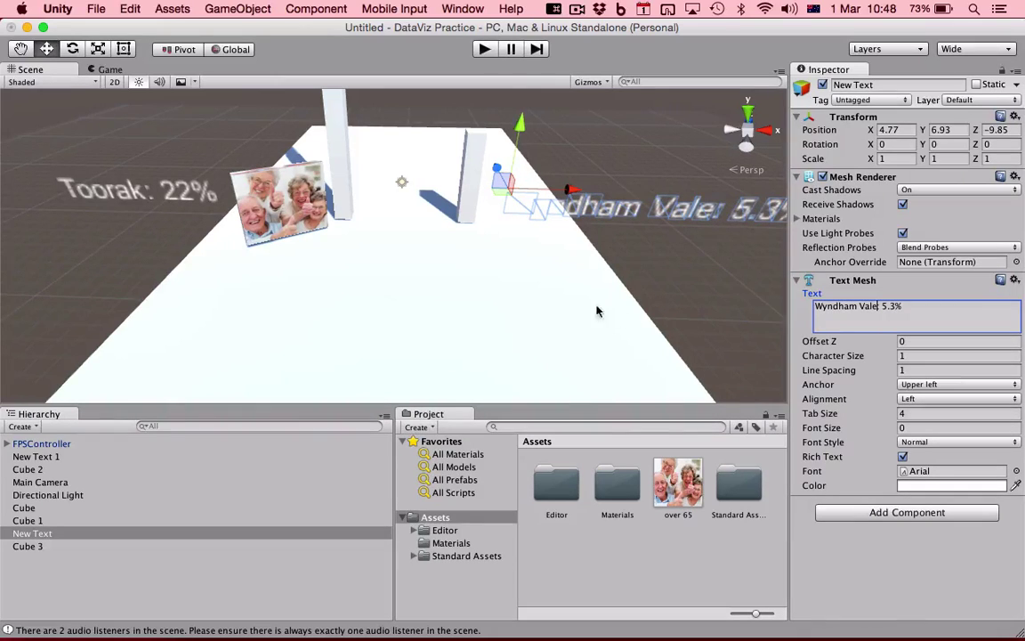
left_click(484, 49)
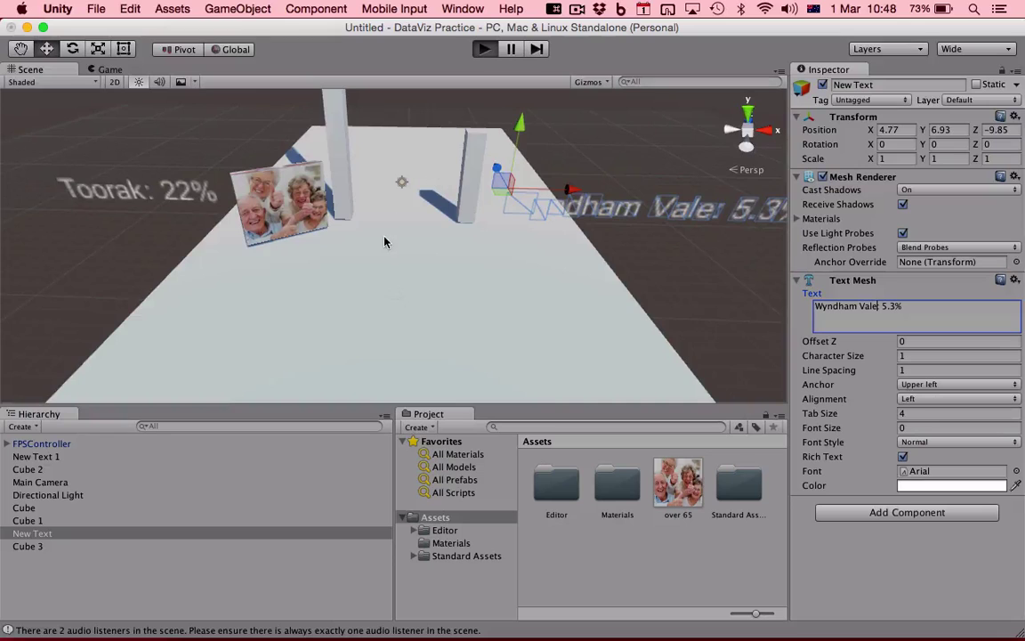
key("w")
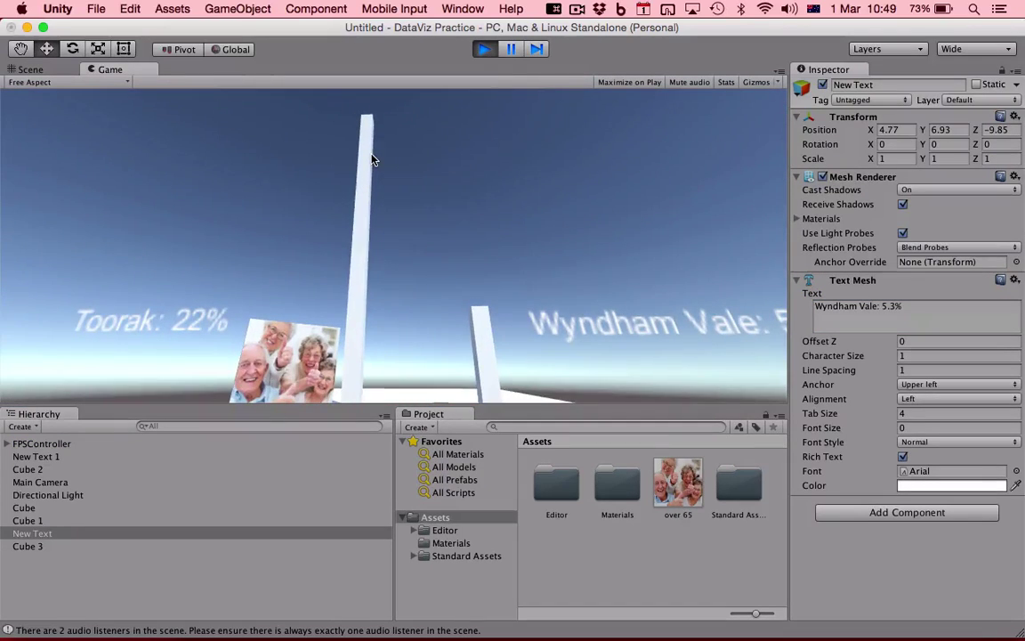
key("s")
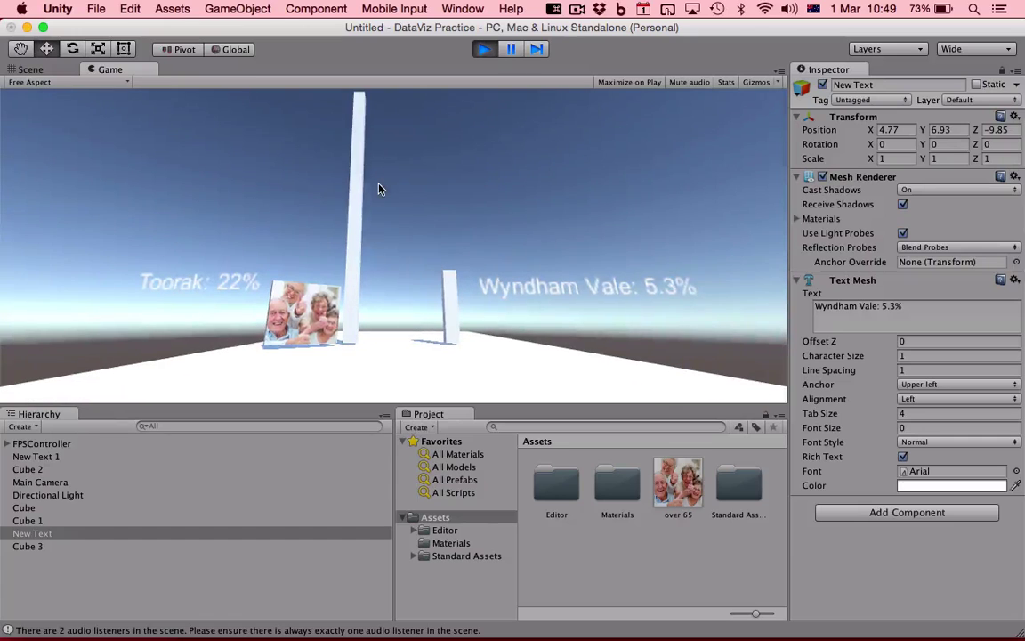
key("w")
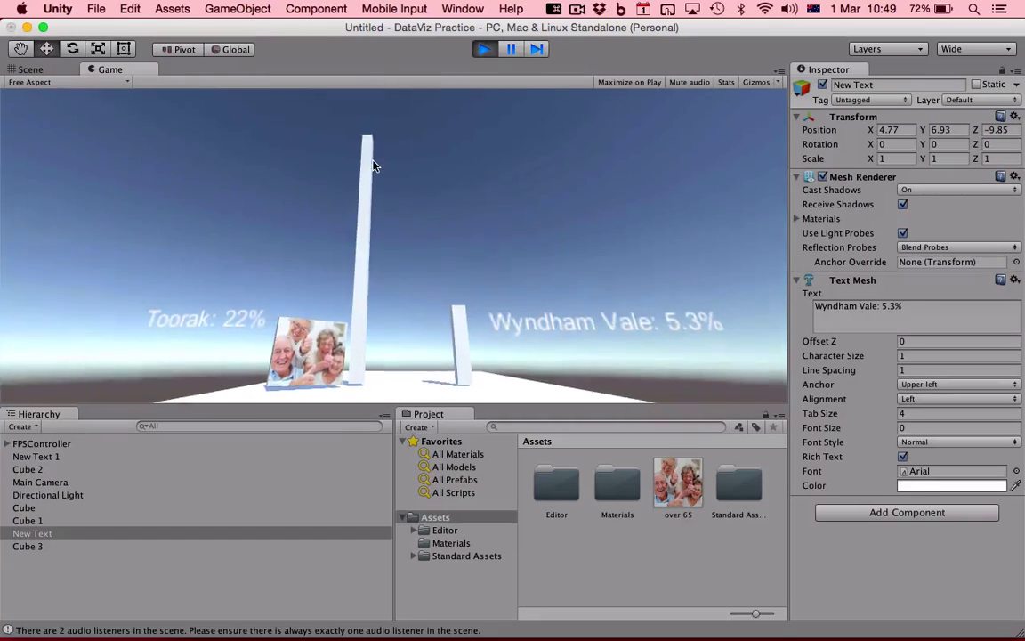
key("w")
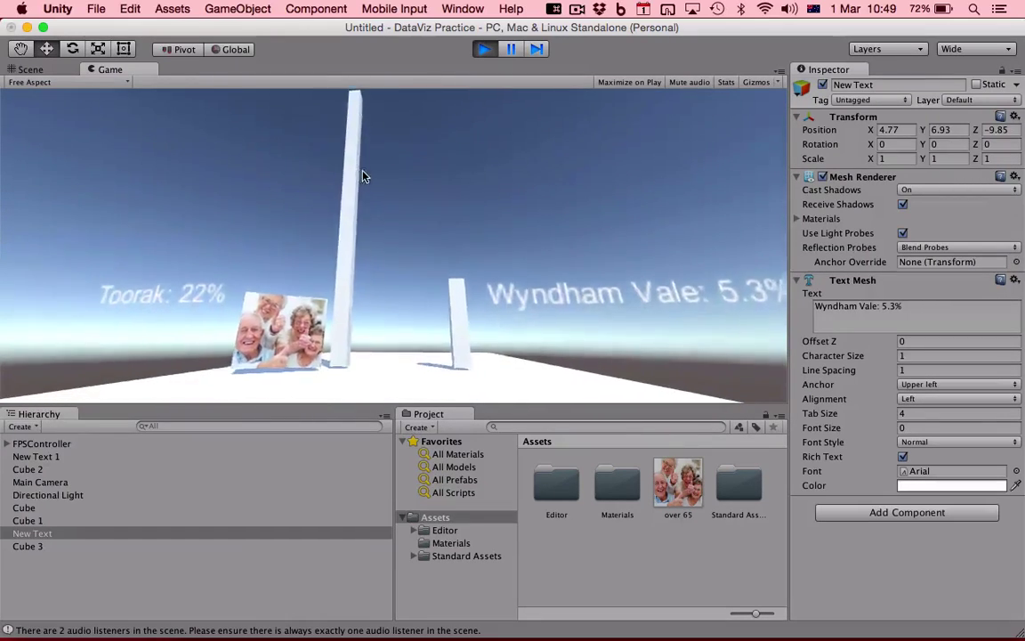
key("s")
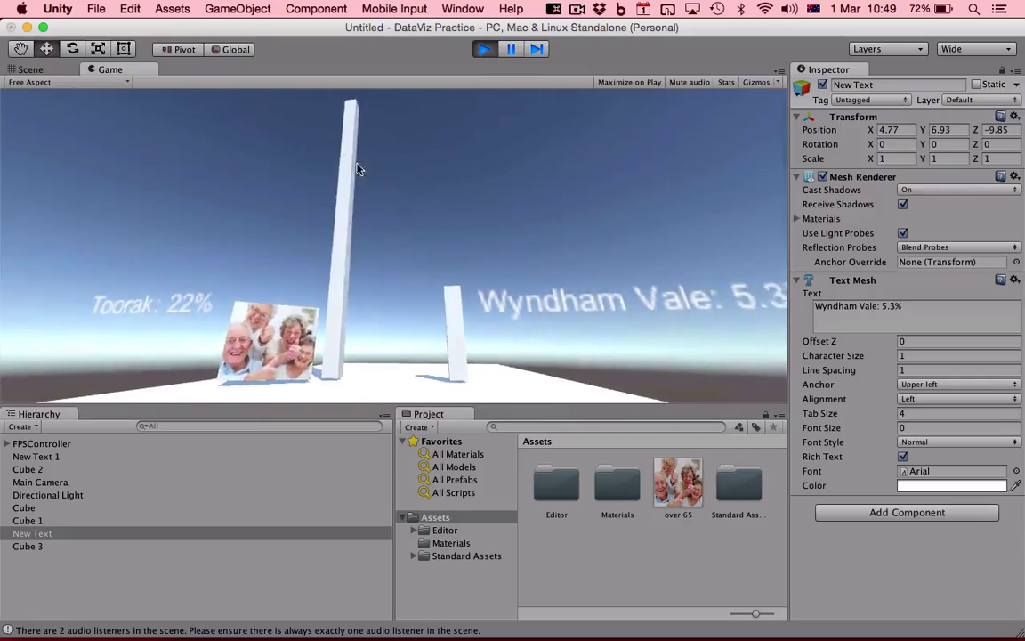
key("s")
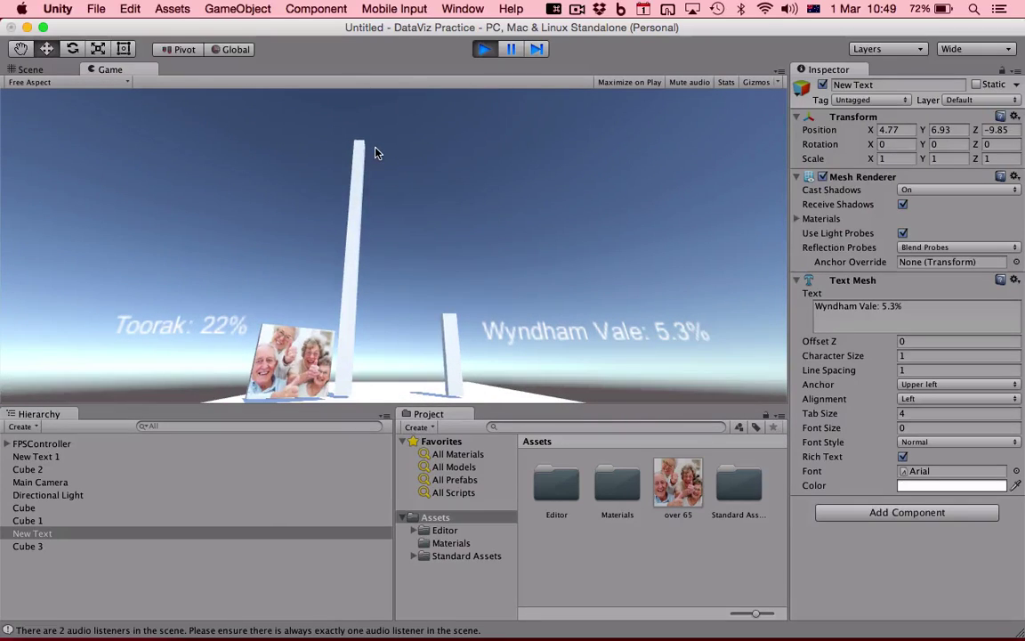
key("w")
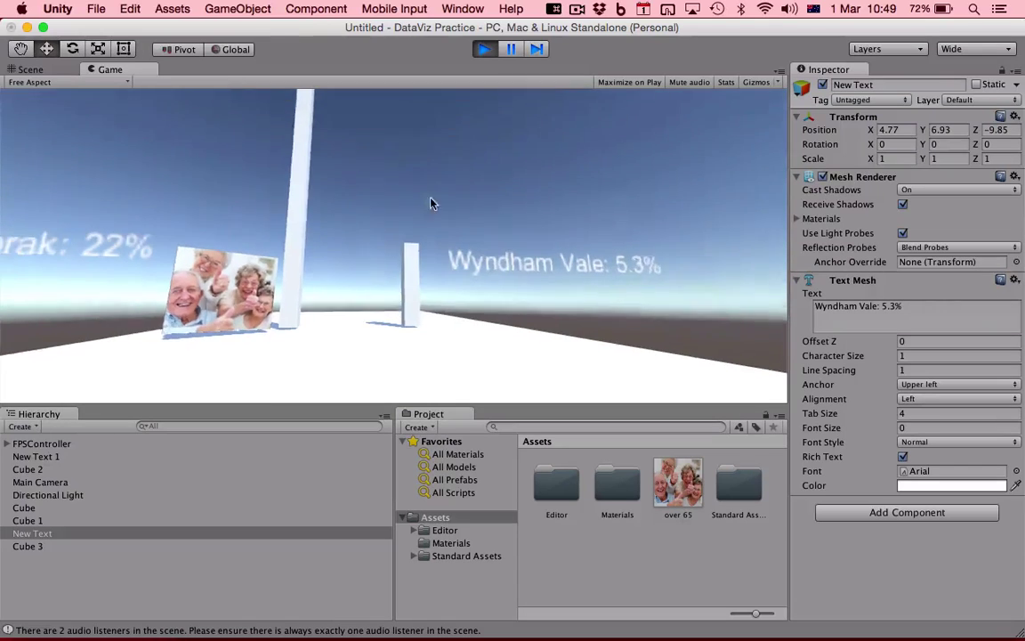
key("w")
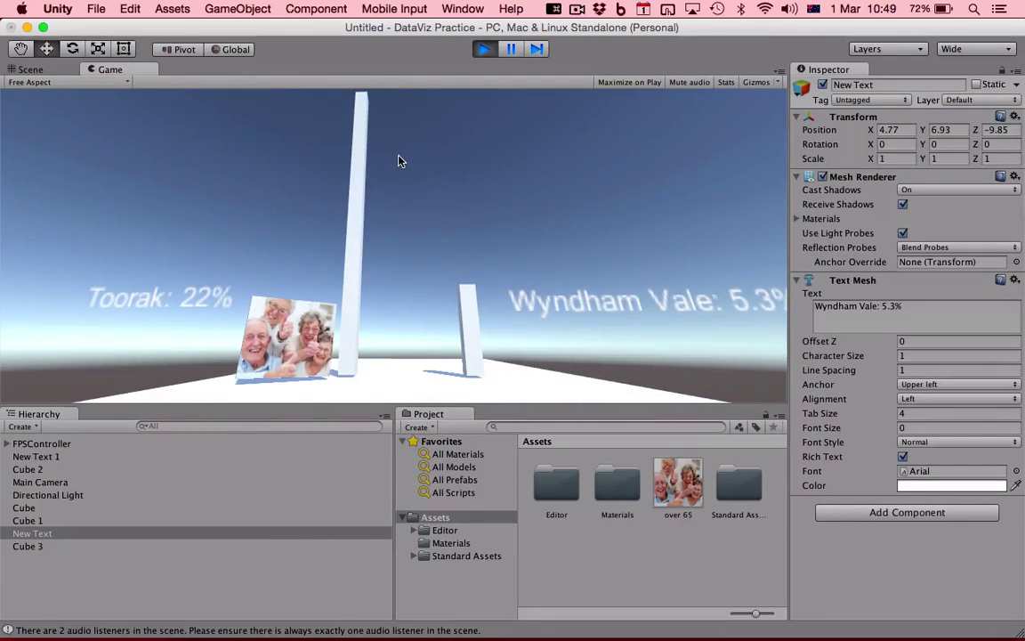
left_click(481, 50)
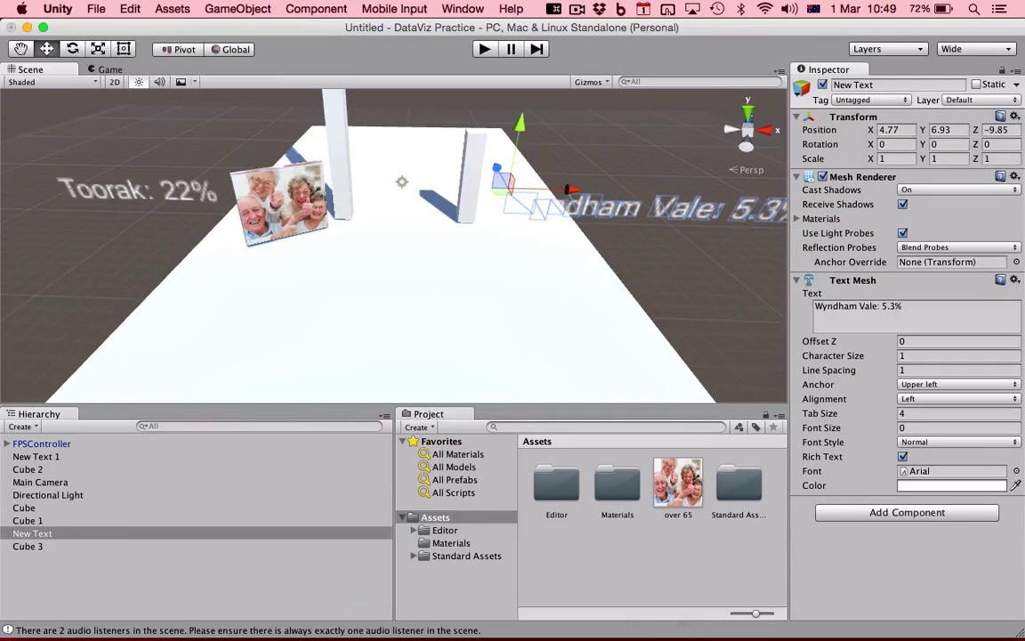
Step: Bring Chrome forward and scroll to the Wyndham Vale age-by-population table
left_click(413, 613)
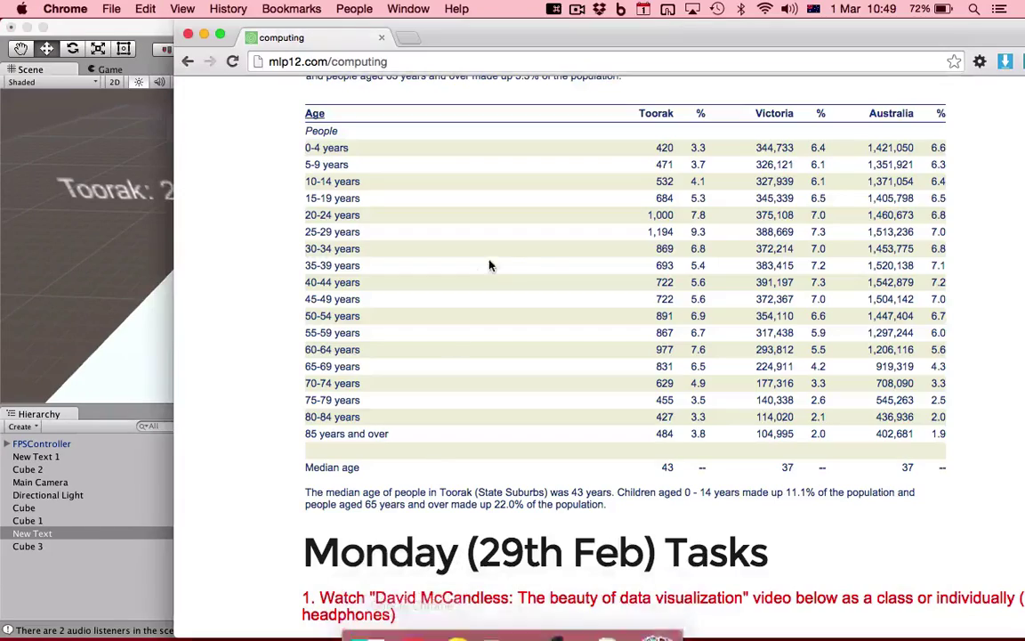
scroll(687, 240, "up", 10)
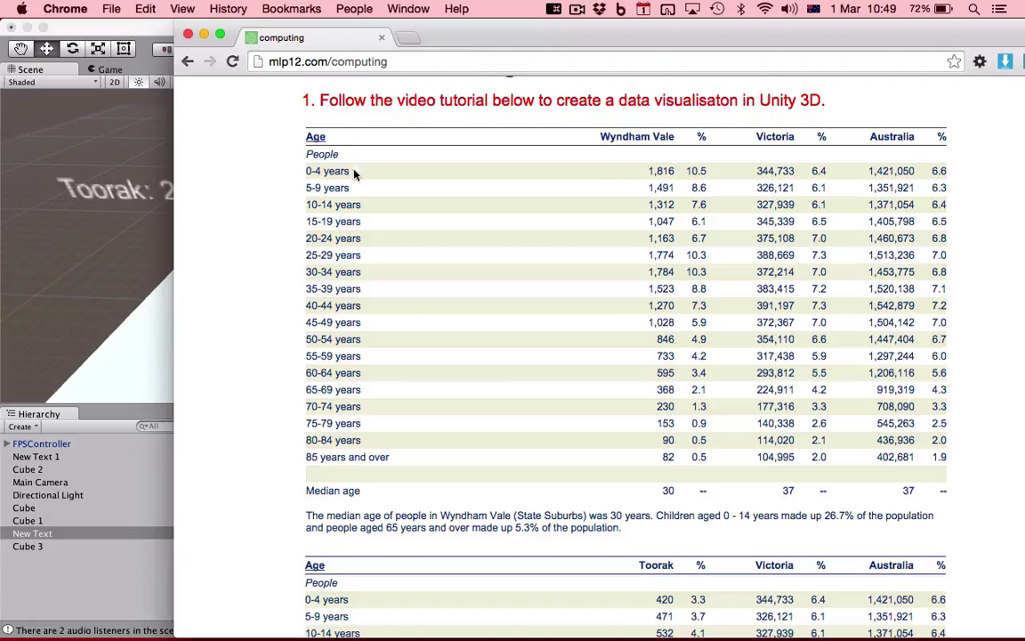
scroll(360, 196, "down", 4)
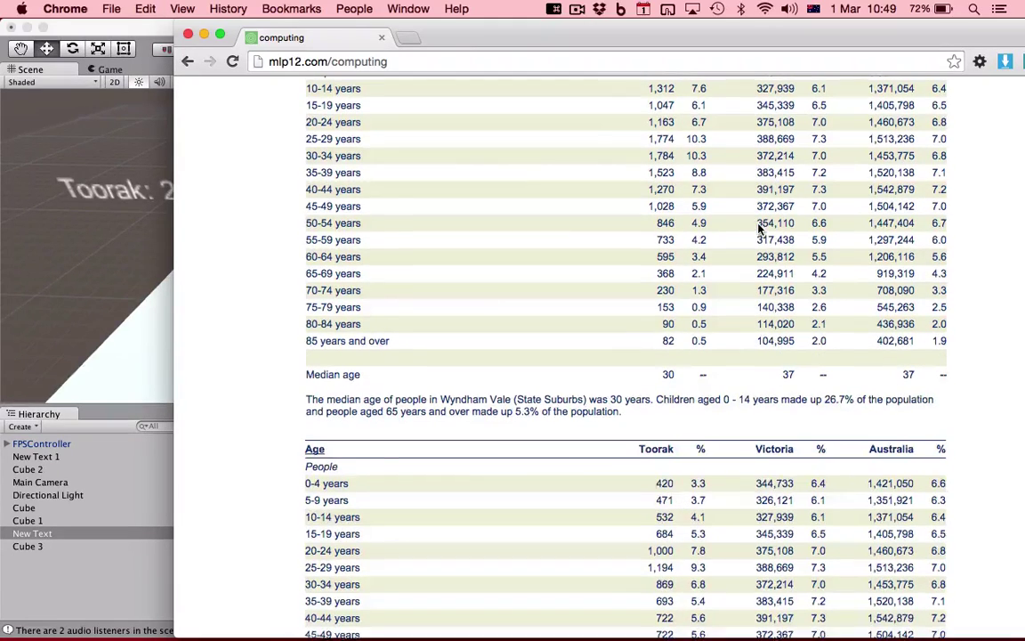
scroll(703, 249, "up", 5)
scroll(698, 267, "down", 2)
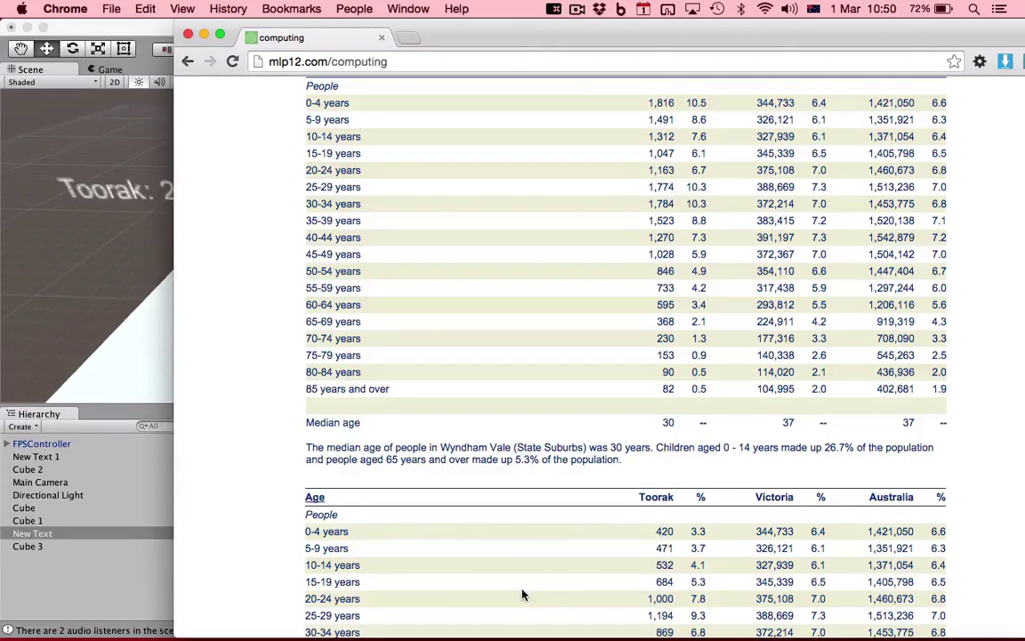
Step: Search Spotlight for 'exce' to launch Microsoft Excel
key("super+space")
type("exce")
key("super+space")
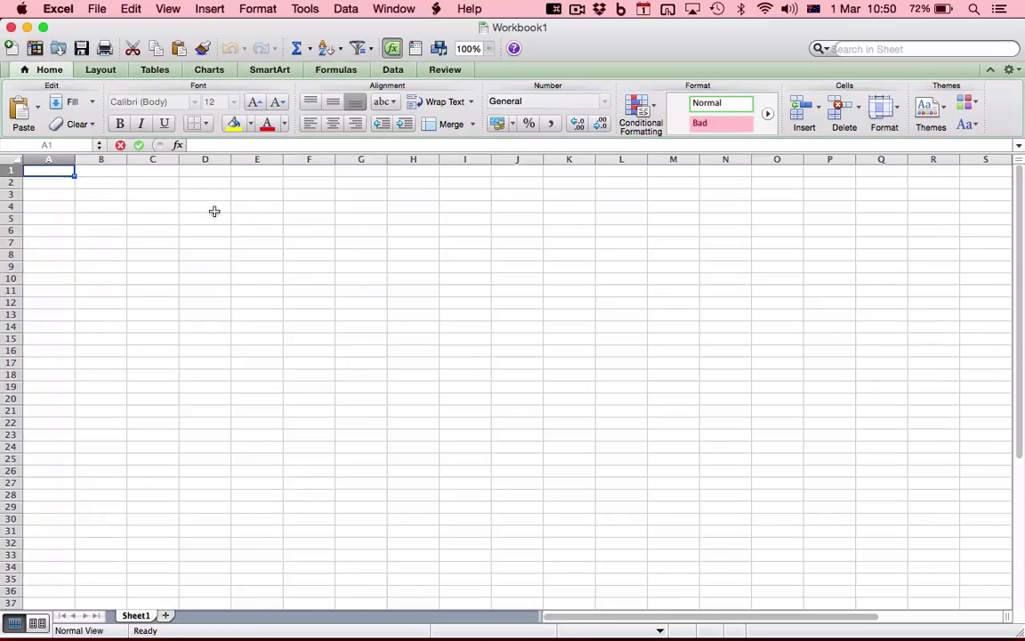
Step: Enter 1816 in D3 and 420 in E3, moving the workbook to reveal the web table
left_click(203, 194)
type("1816")
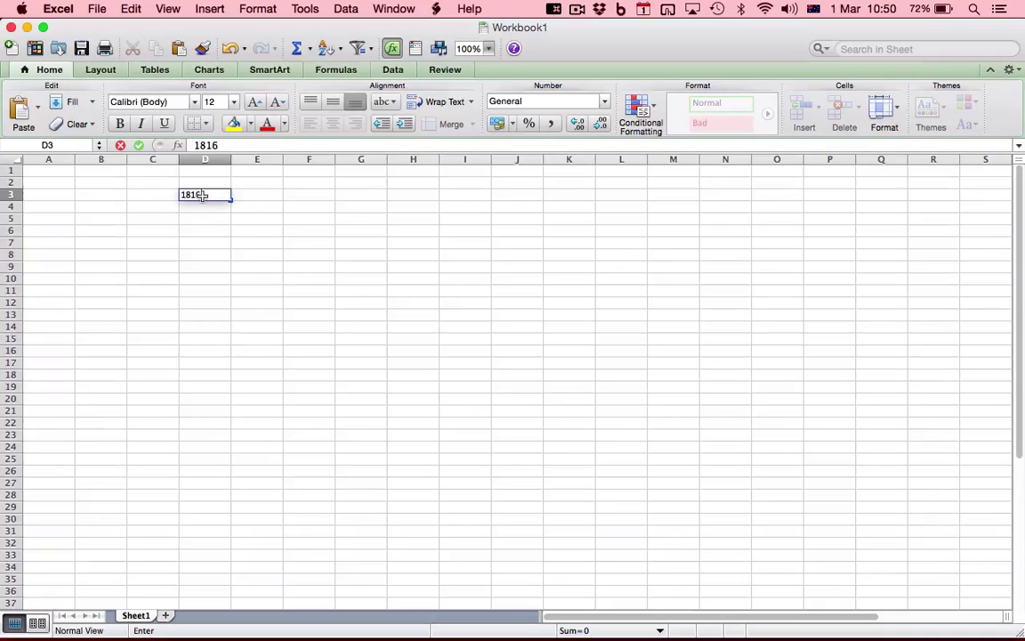
key("Tab")
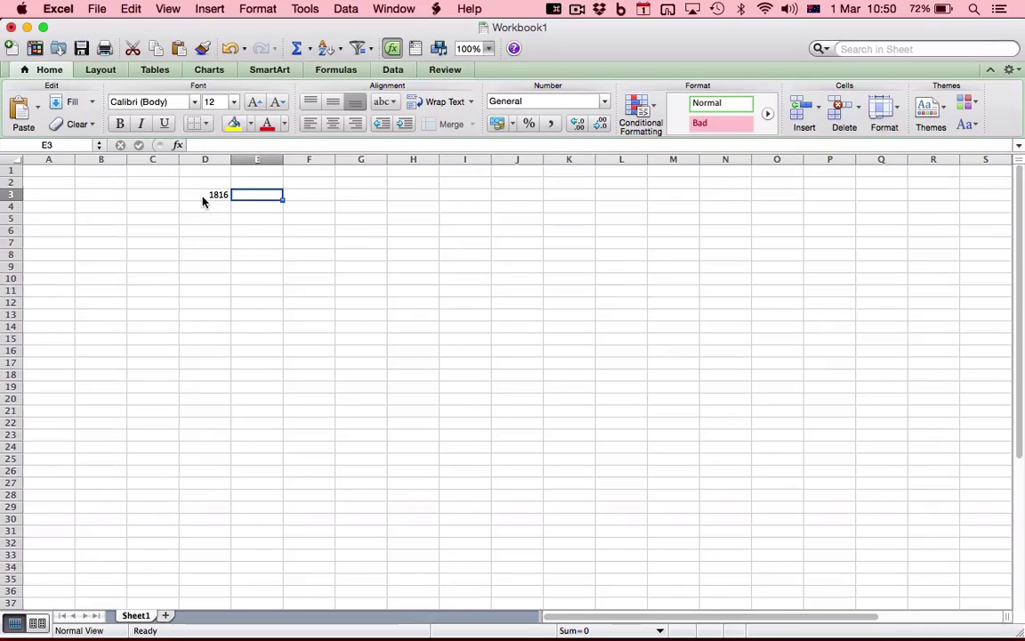
type("42")
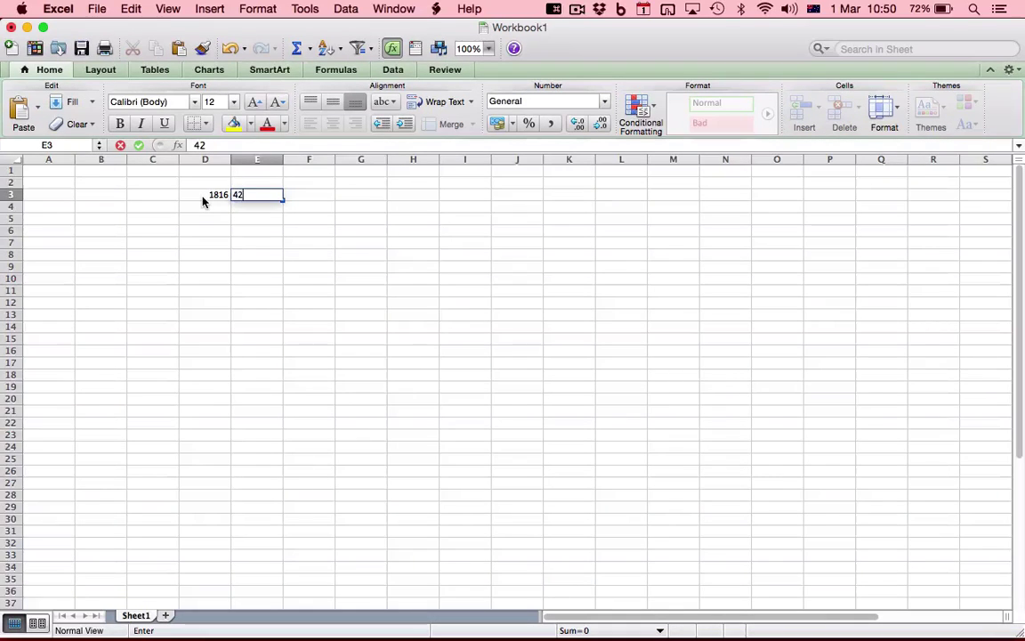
type("1")
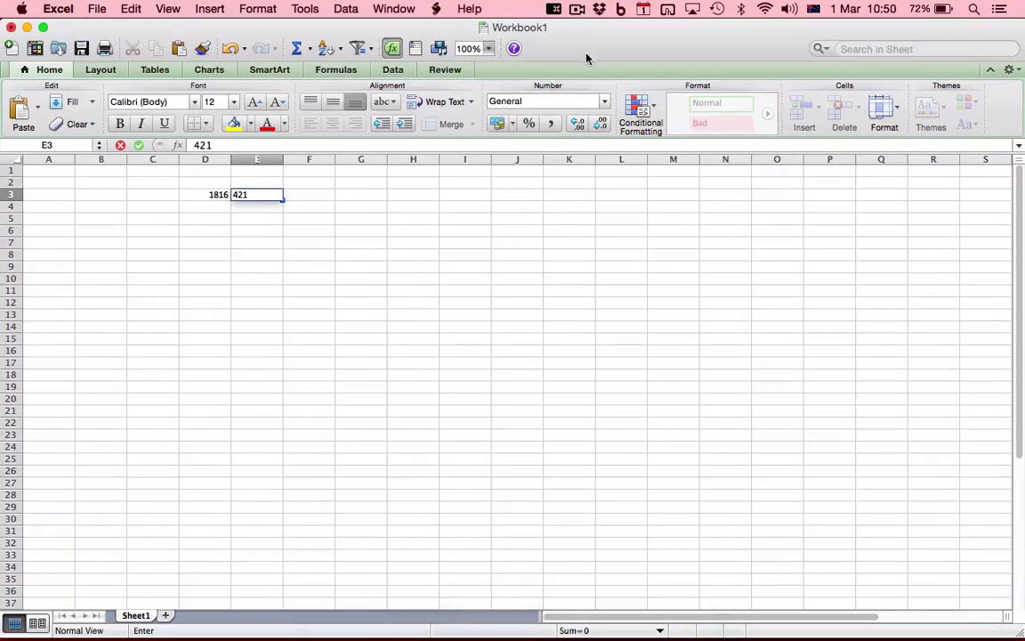
left_click_drag(583, 28, 674, 158)
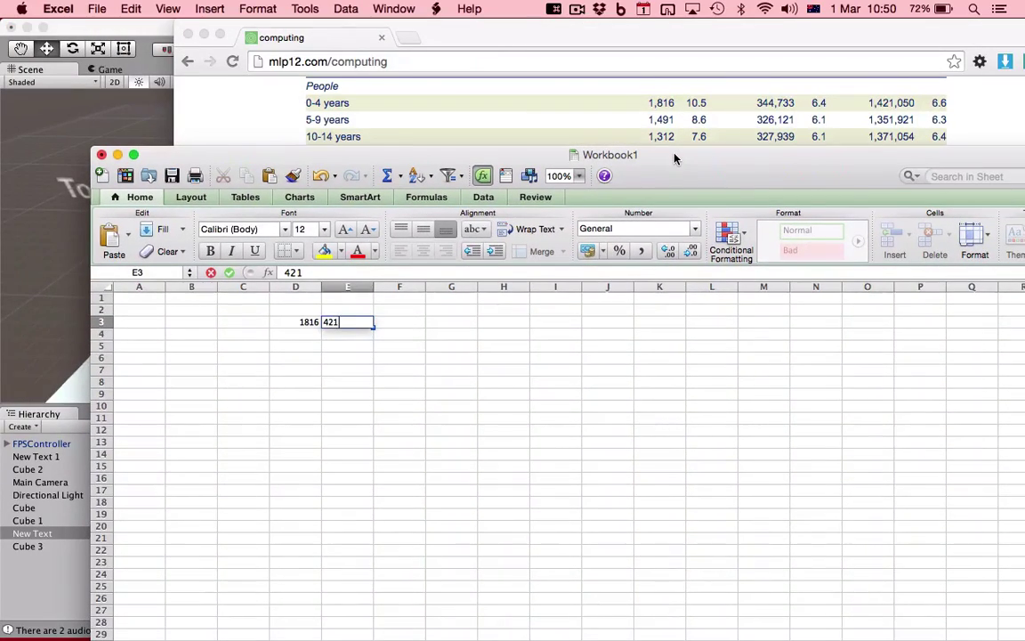
type("0")
key("Return")
key("Down")
key("Down")
key("Left")
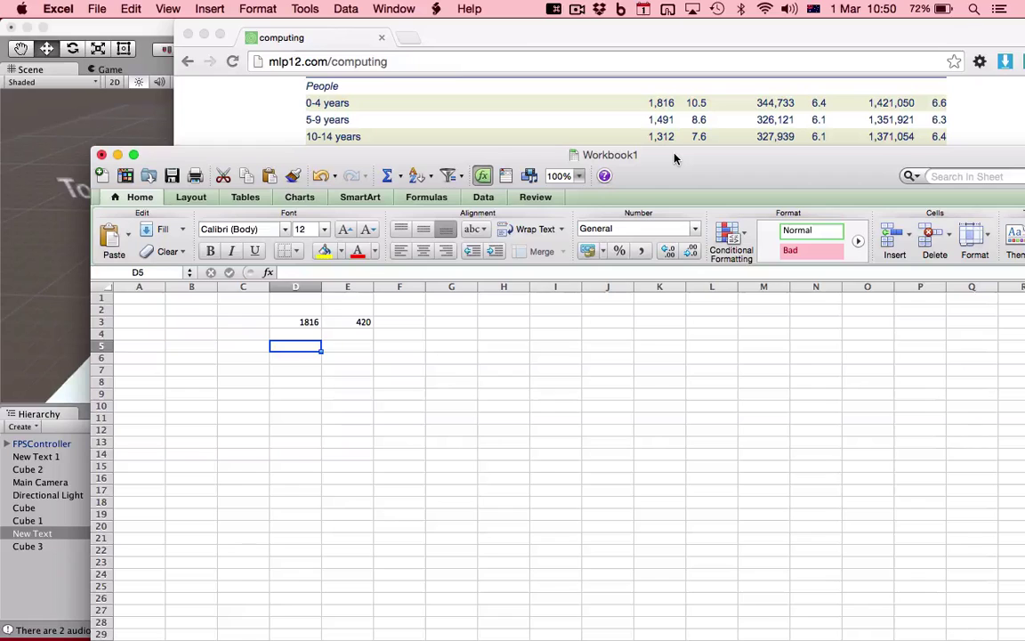
Step: Enter the ratio formula =E3/D3 in cell D6
type("=")
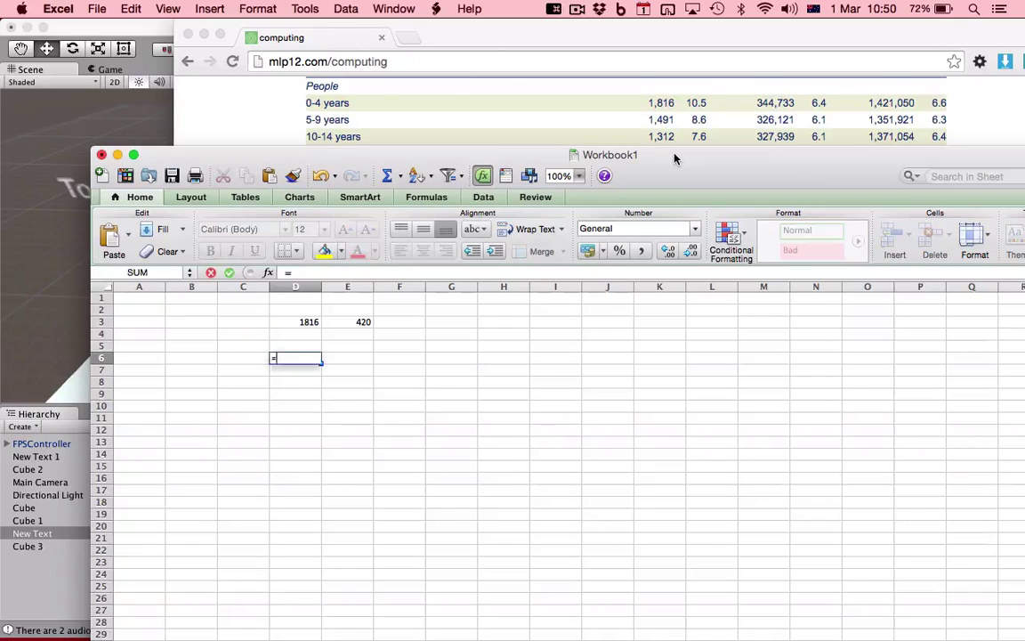
left_click(347, 322)
type("/")
left_click(300, 322)
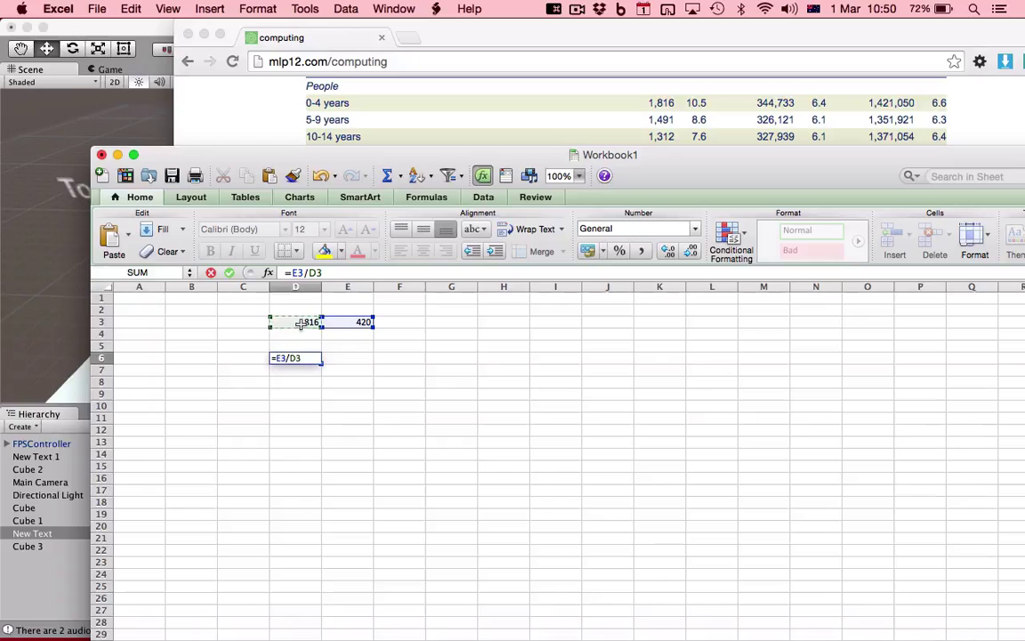
key("Return")
Step: Abandon a draft E6 formula and move D6's =E3/D3 formula into E6
left_click(340, 358)
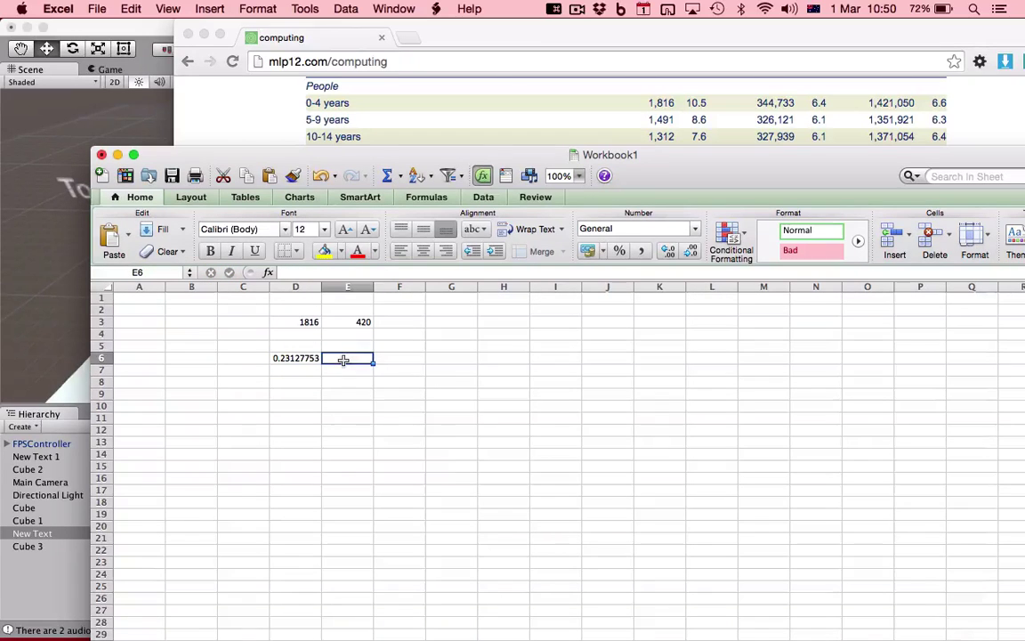
type("=")
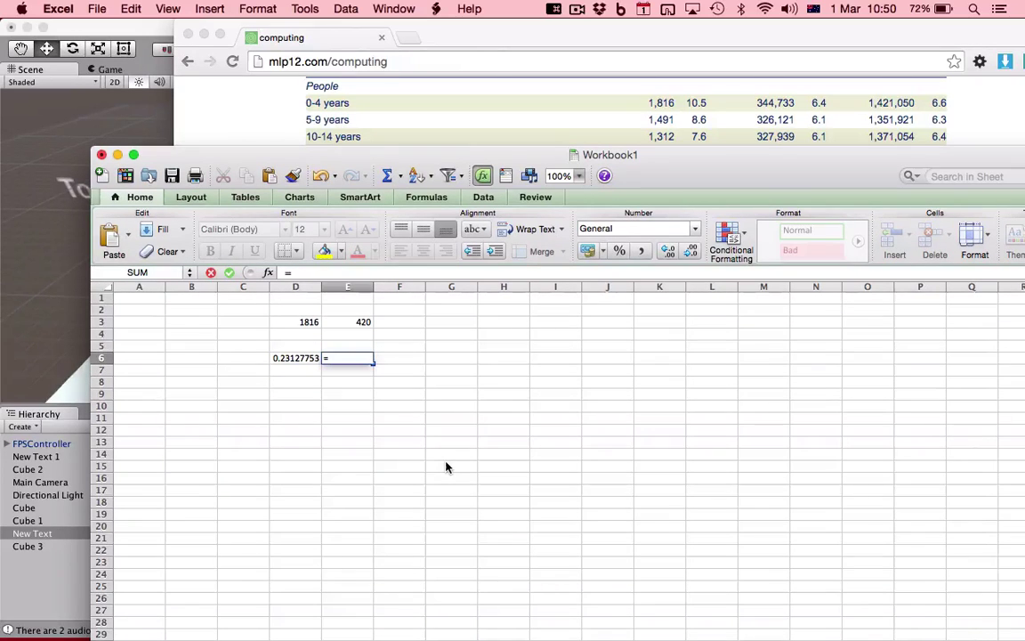
type("1+")
left_click(406, 450)
key("Escape")
left_click(309, 367)
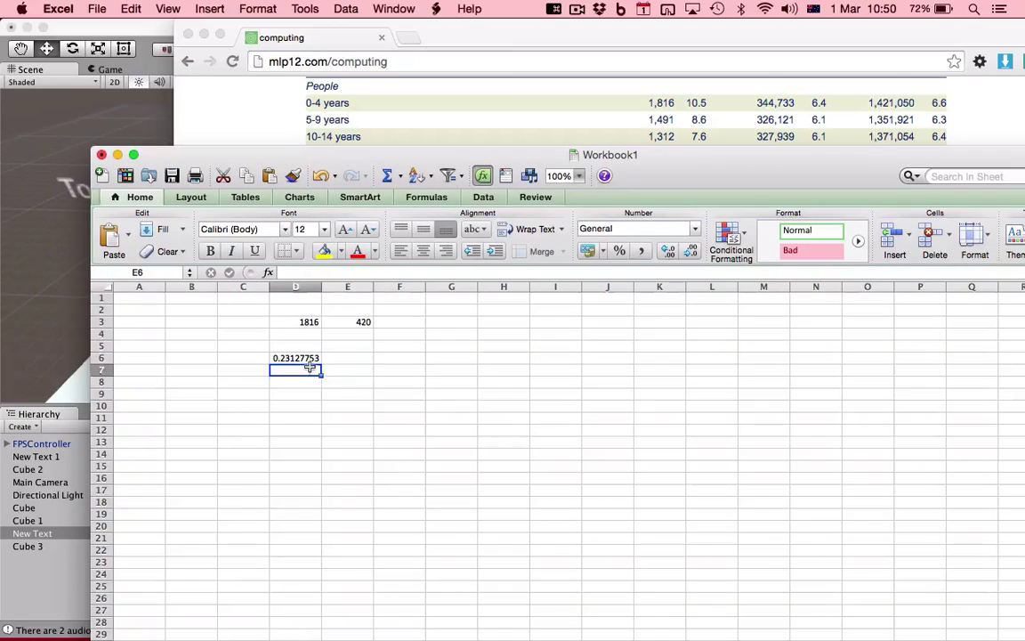
left_click(309, 358)
key("super+x")
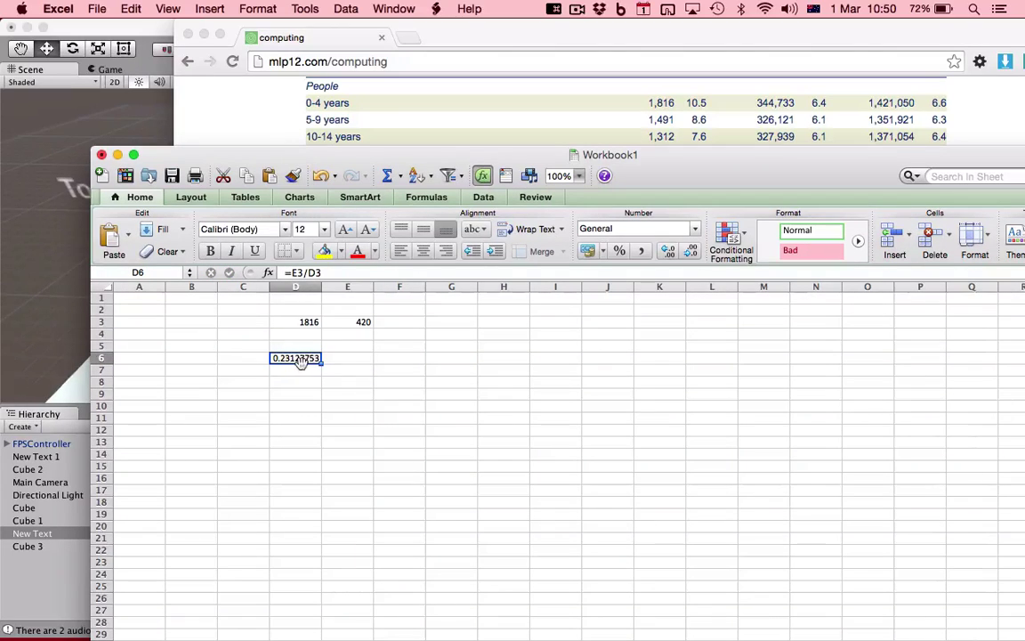
left_click(343, 358)
key("super+v")
Step: Enter =1/E6 in D6 to show 4.32380952, then lower the workbook window
left_click(306, 361)
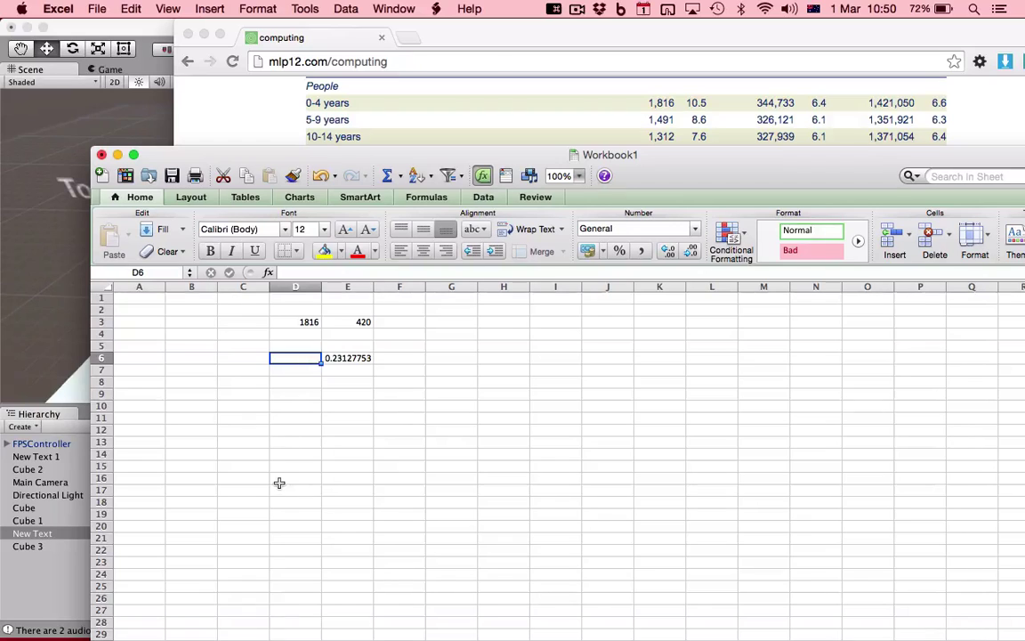
type("=")
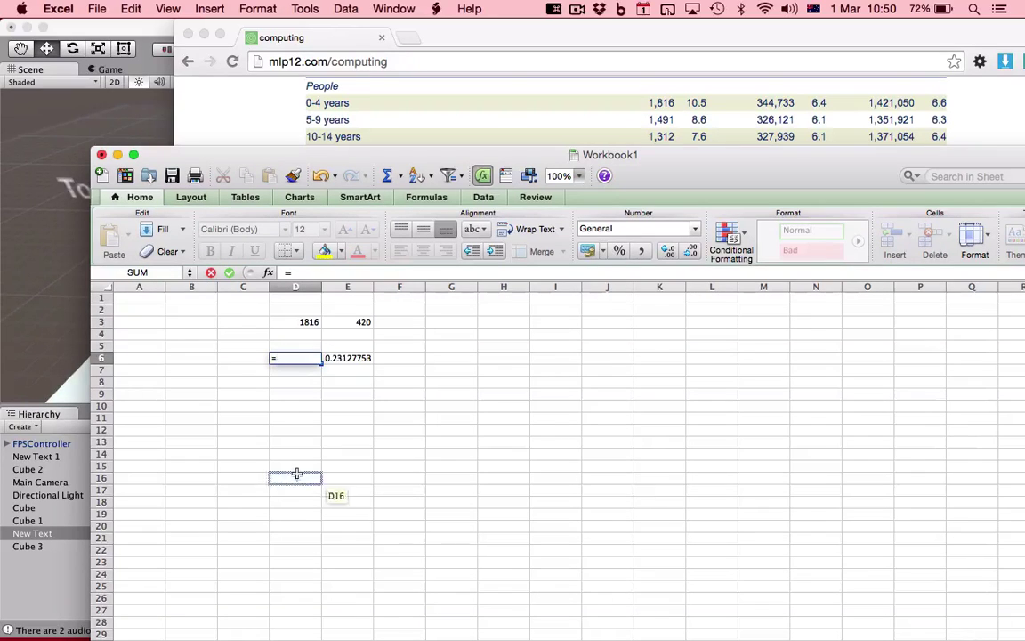
type("1/")
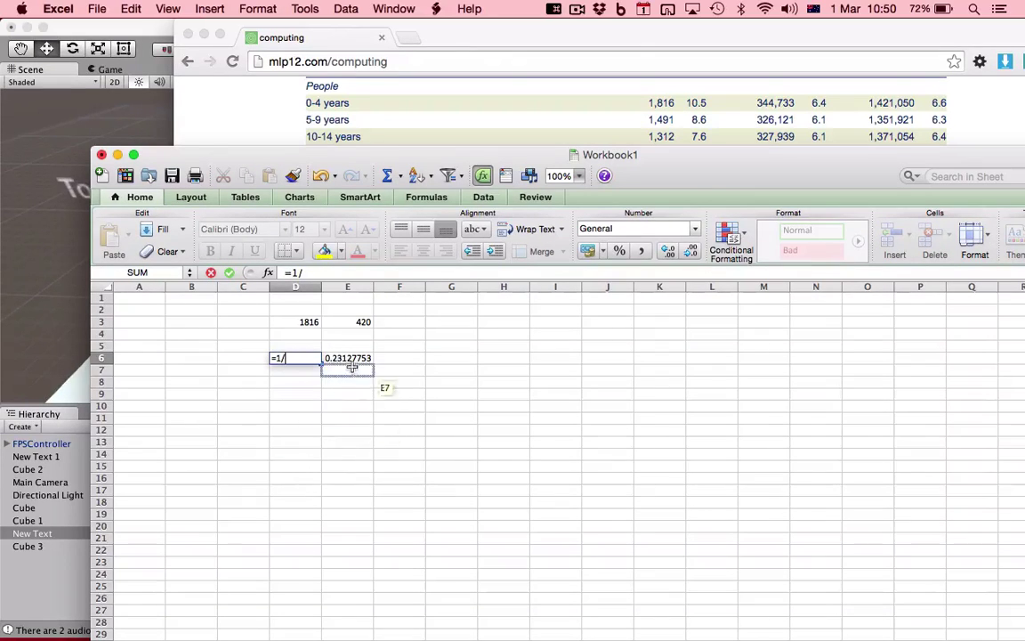
left_click(347, 360)
key("Return")
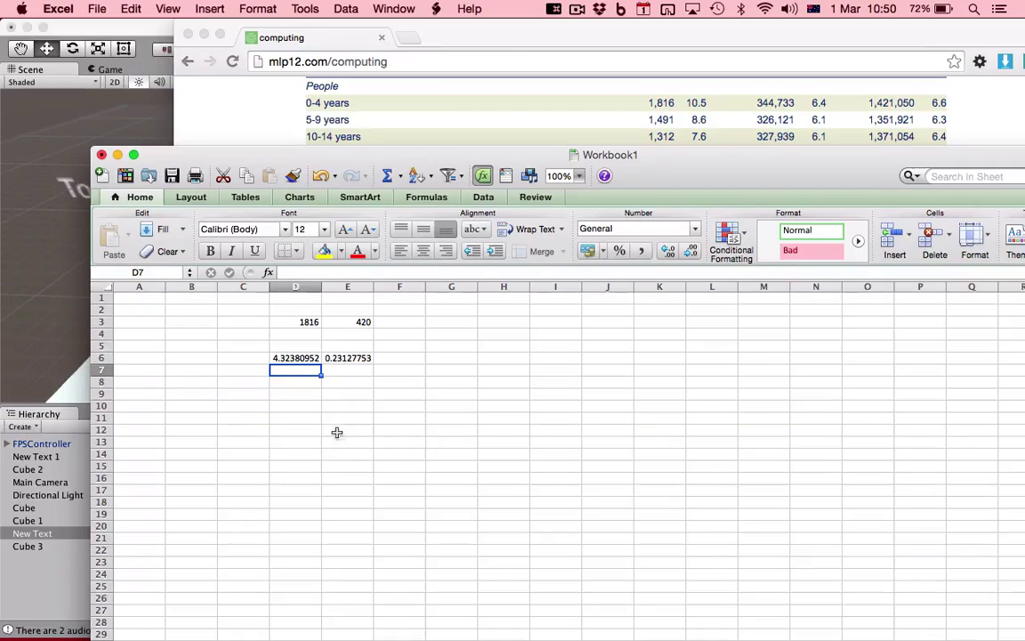
left_click(337, 431)
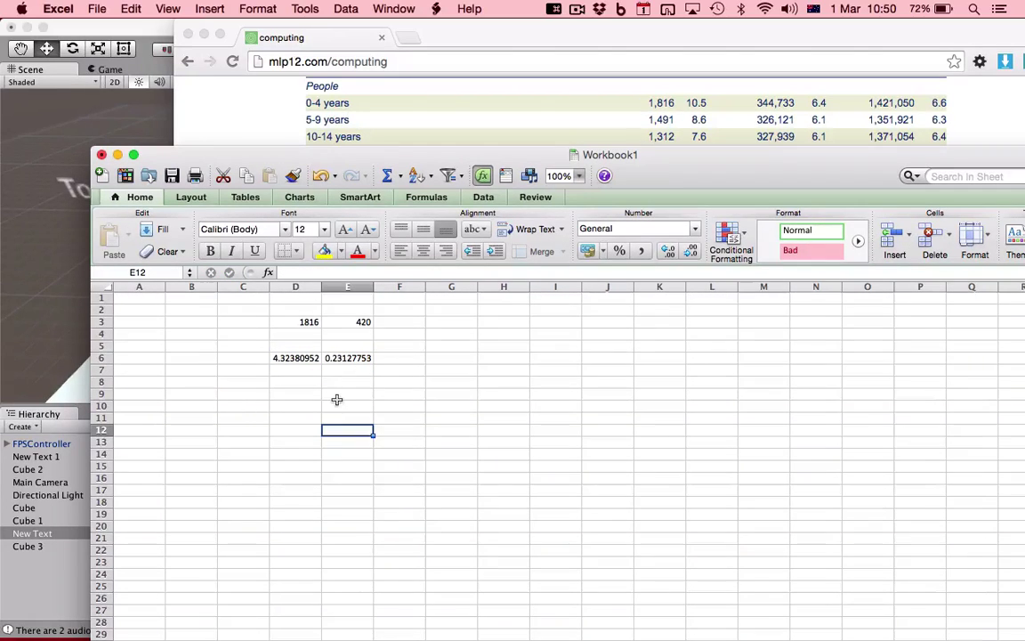
left_click_drag(432, 158, 367, 173)
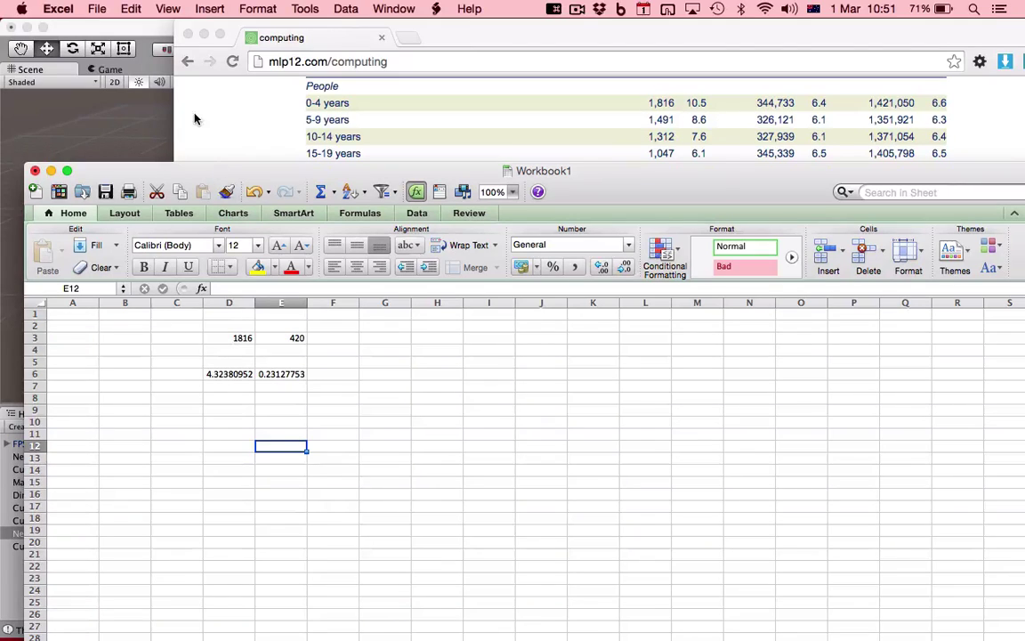
Step: Minimise Chrome and lower the workbook, briefly rechecking the population table web page
left_click(203, 34)
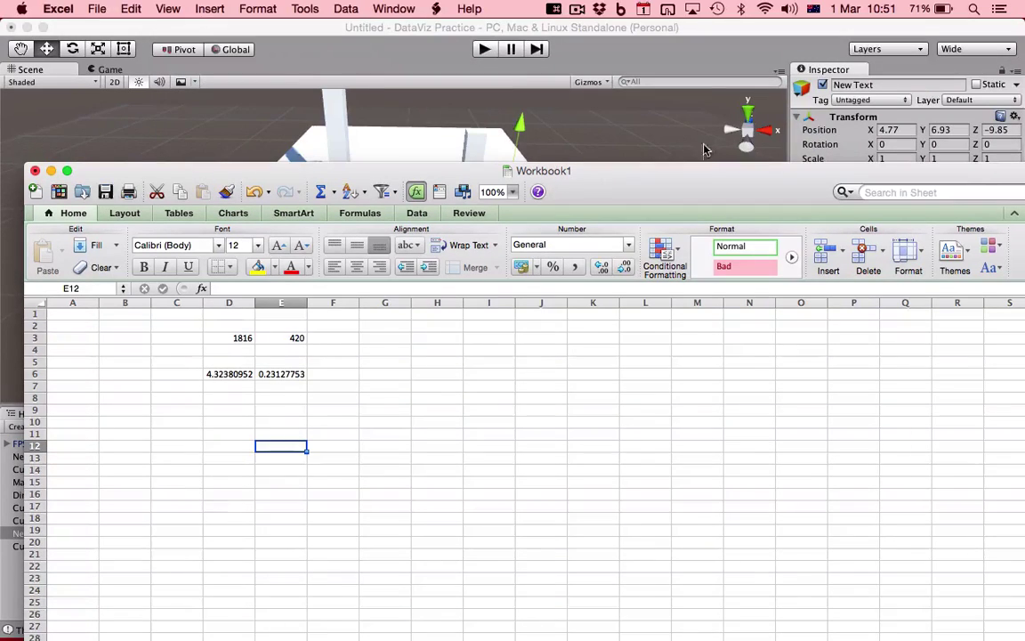
left_click_drag(707, 175, 709, 260)
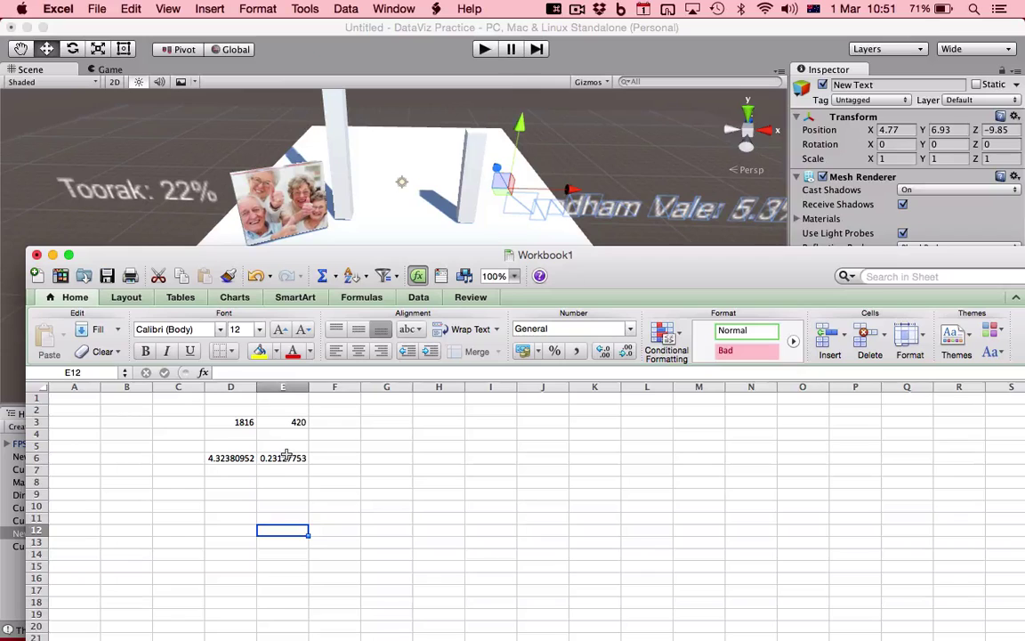
mouse_move(432, 618)
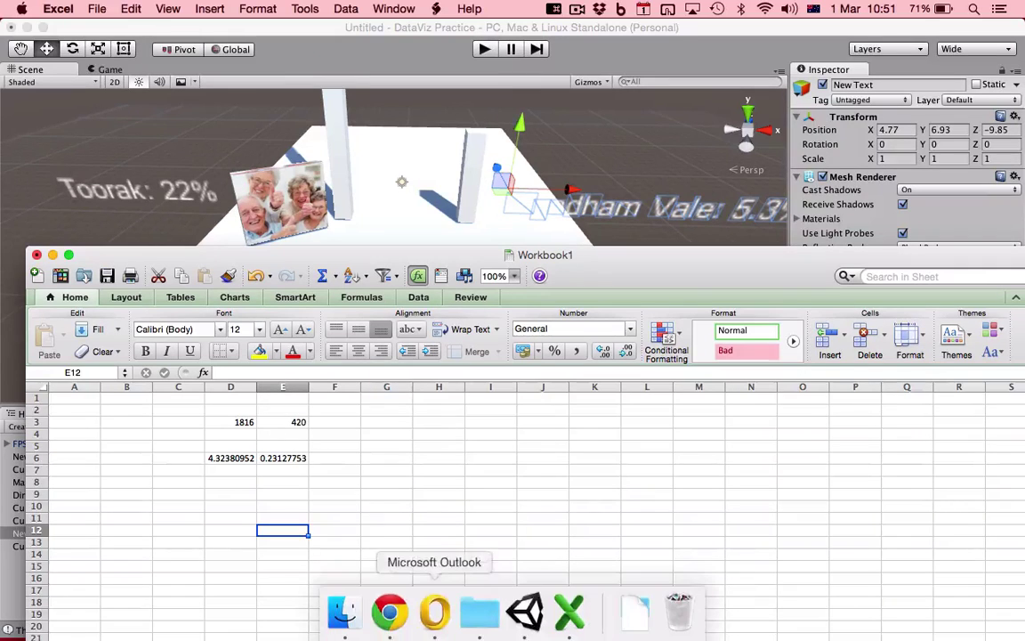
left_click(391, 612)
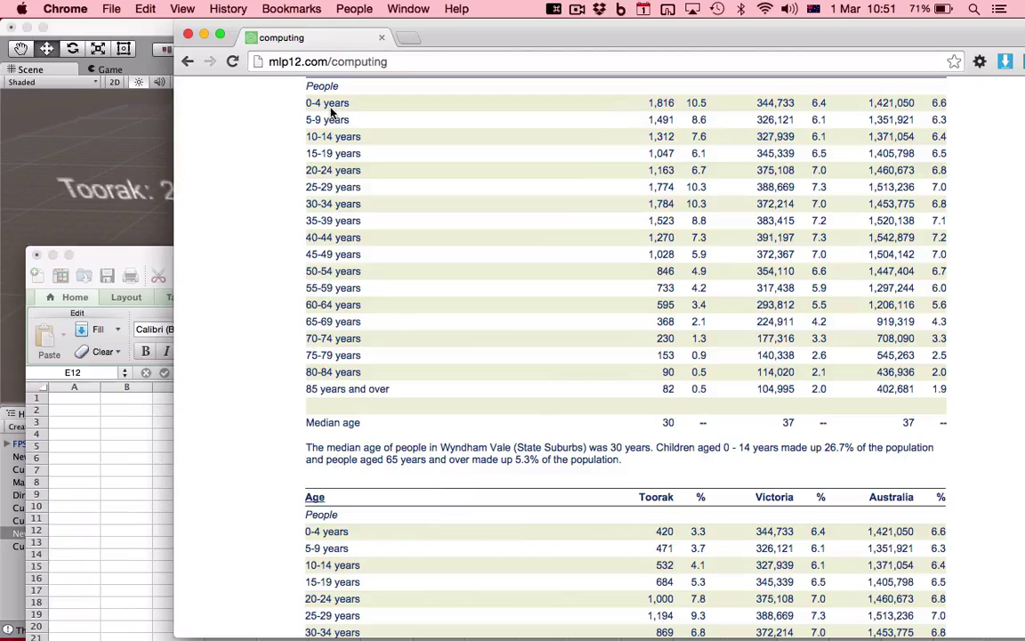
left_click(206, 34)
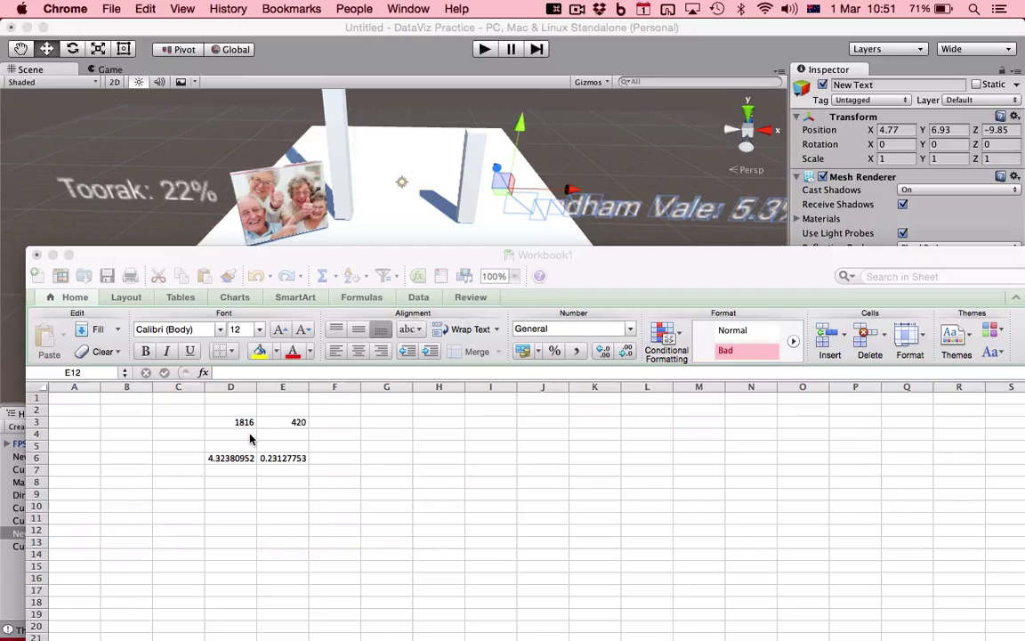
left_click(240, 460)
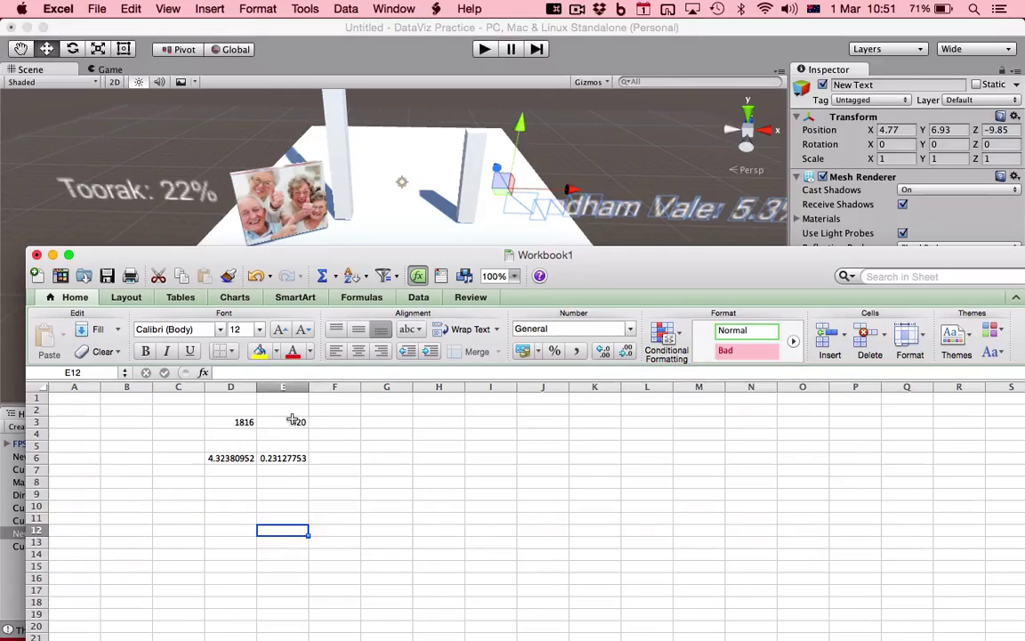
Step: Review cells E3, D3, E6 and D6, then close Workbook1 without saving
left_click(292, 421)
left_click(242, 421)
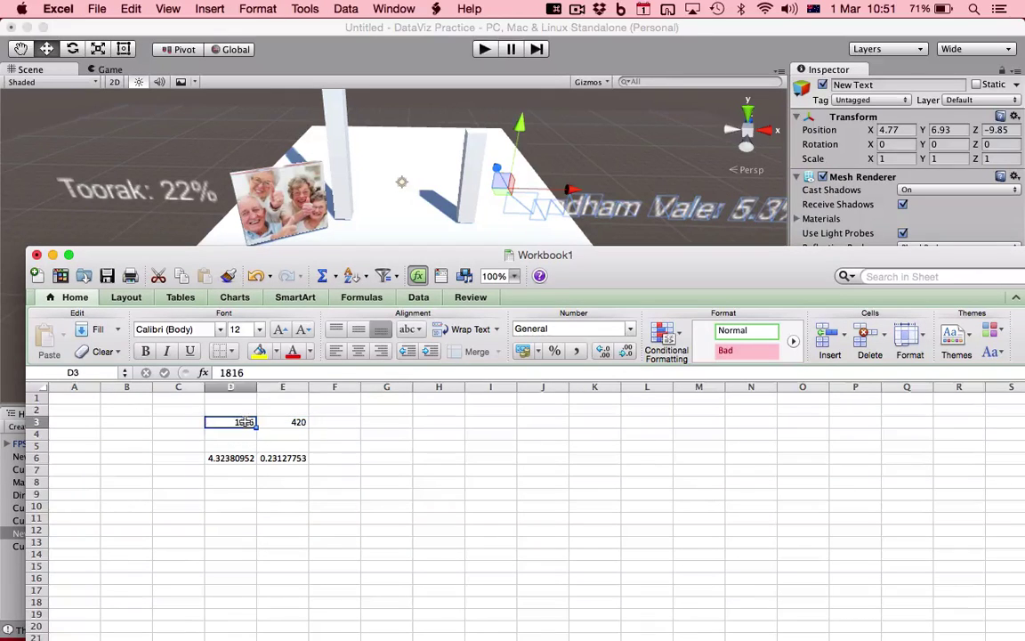
left_click(281, 458)
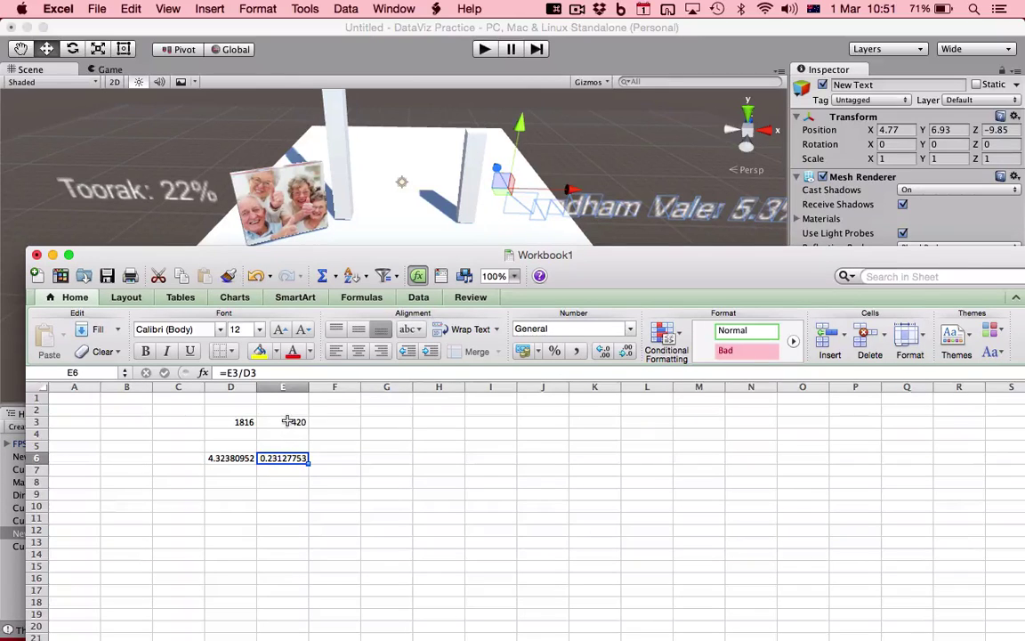
left_click(230, 459)
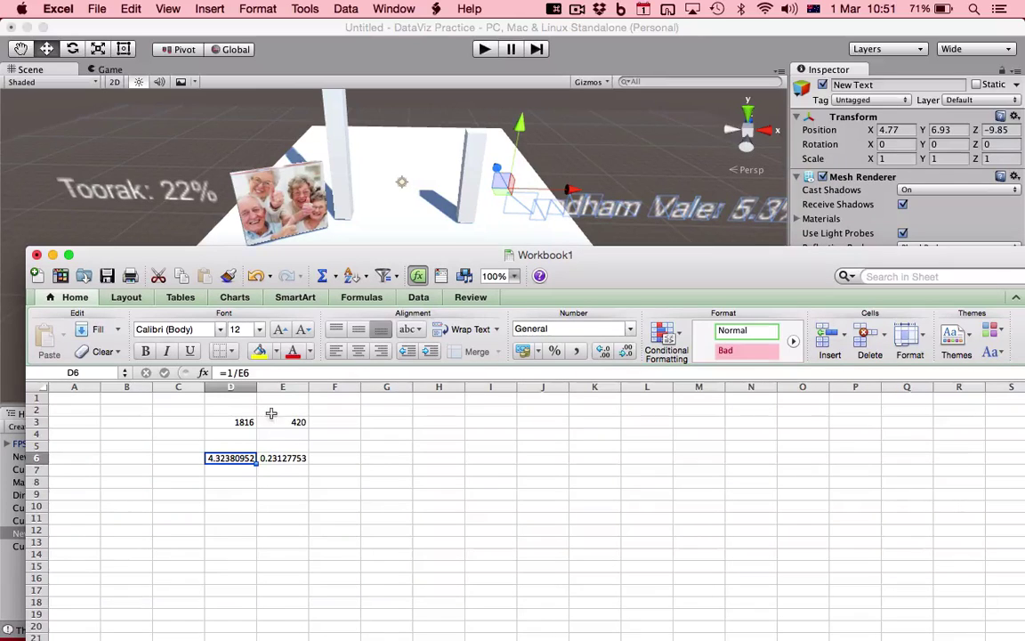
left_click(37, 255)
left_click(471, 360)
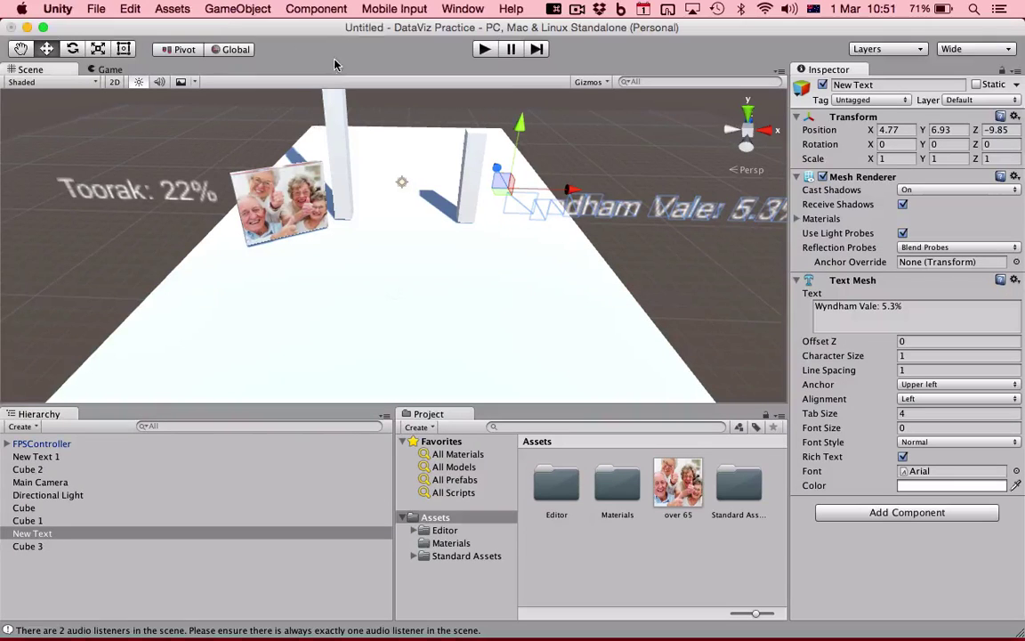
left_click(203, 10)
mouse_move(305, 60)
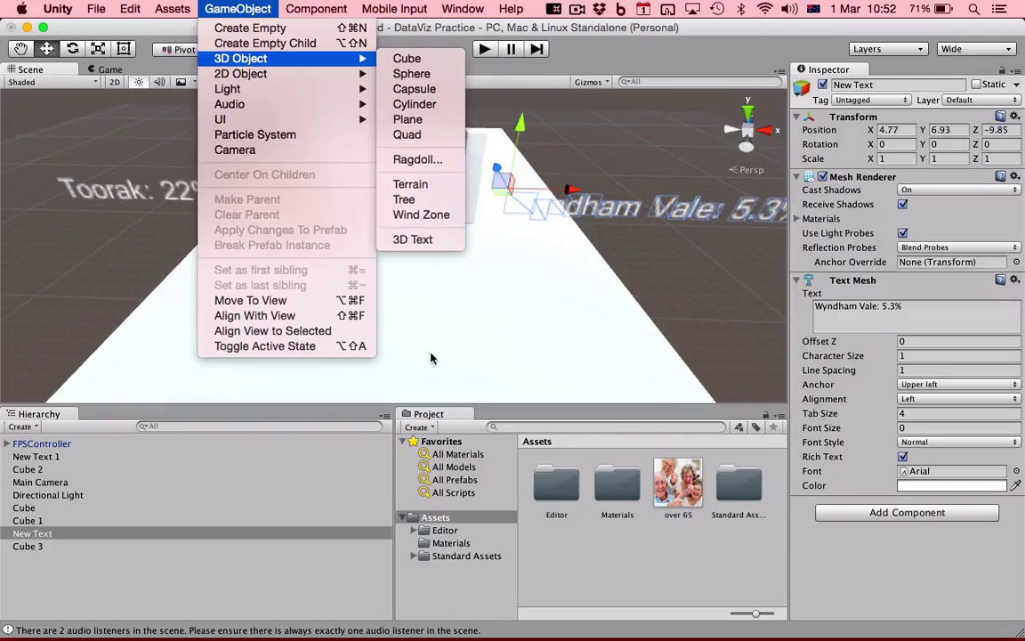
left_click(387, 317)
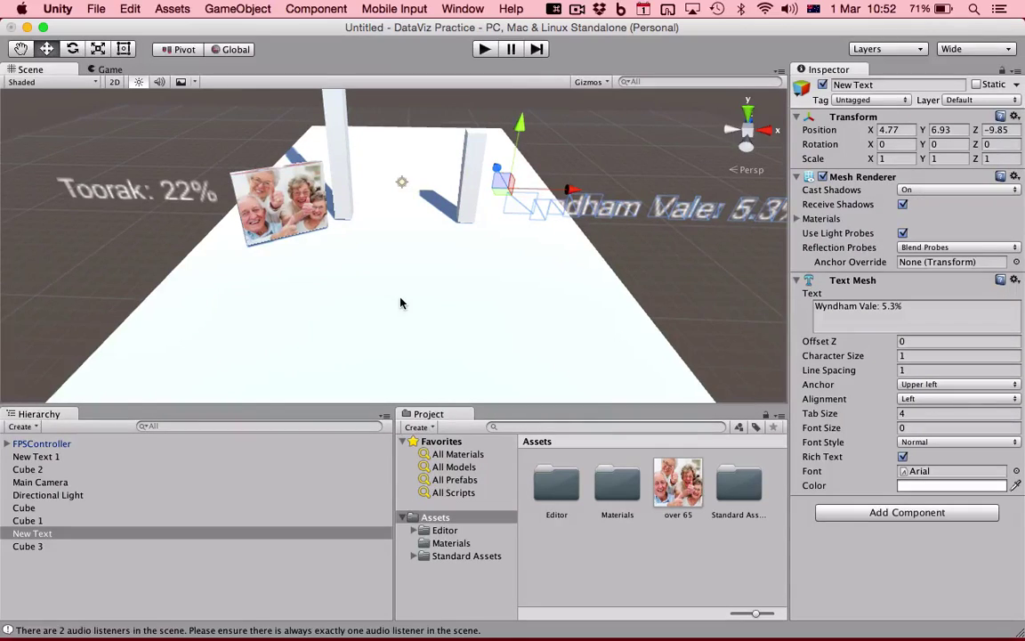
left_click(96, 9)
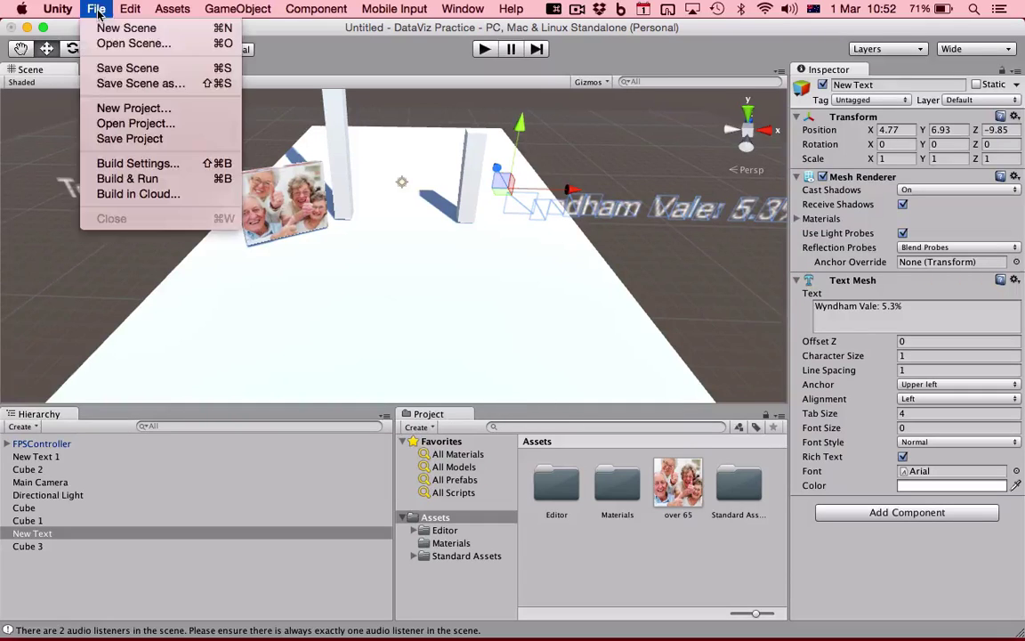
Step: Open Build Settings and keep Mac OS X as the target platform
mouse_move(130, 9)
mouse_move(95, 12)
left_click(149, 163)
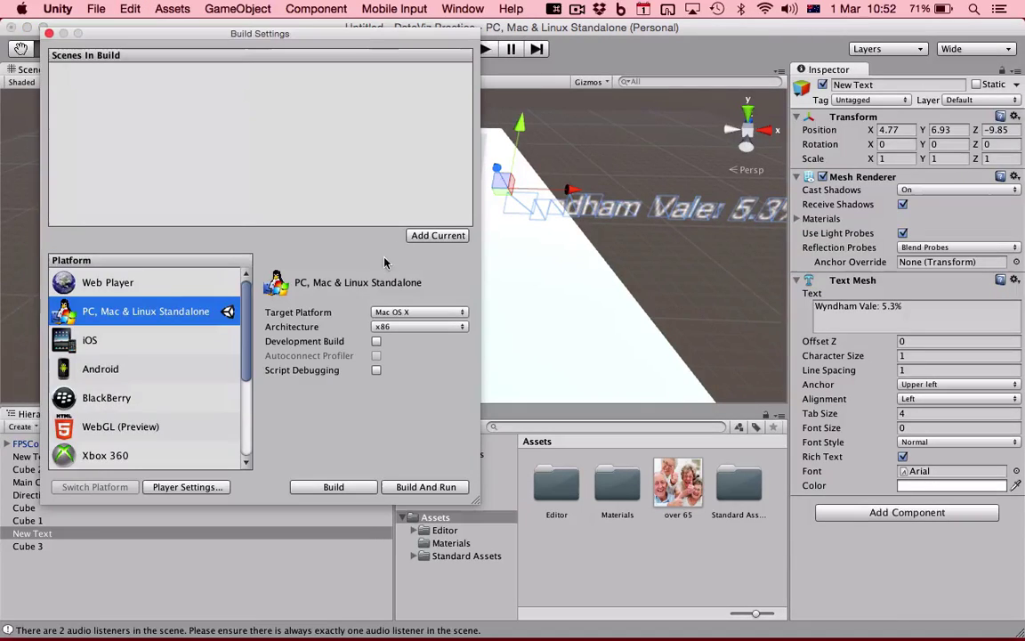
left_click(418, 312)
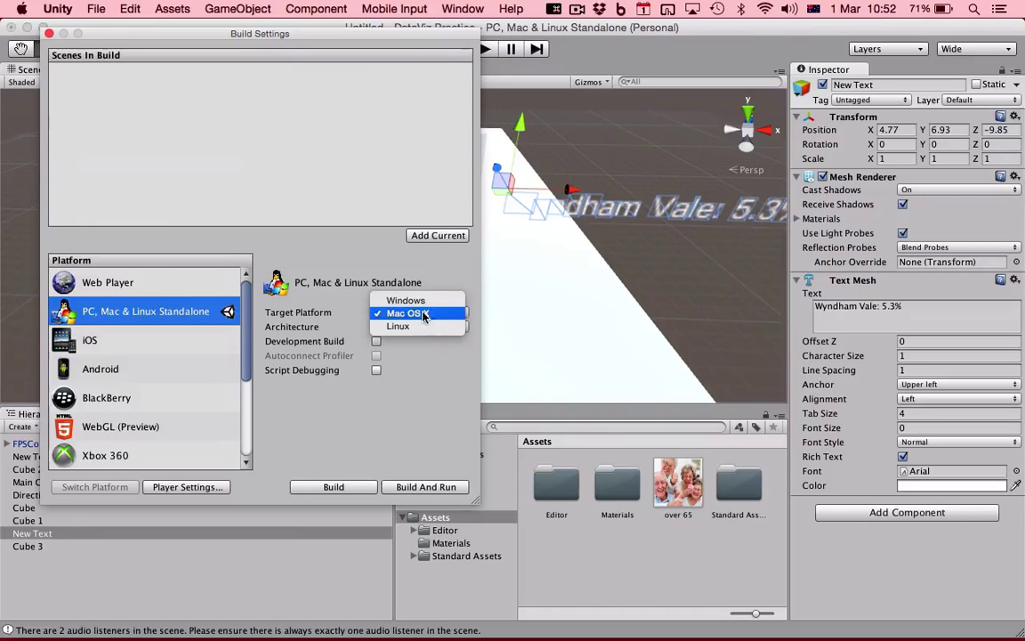
left_click(423, 314)
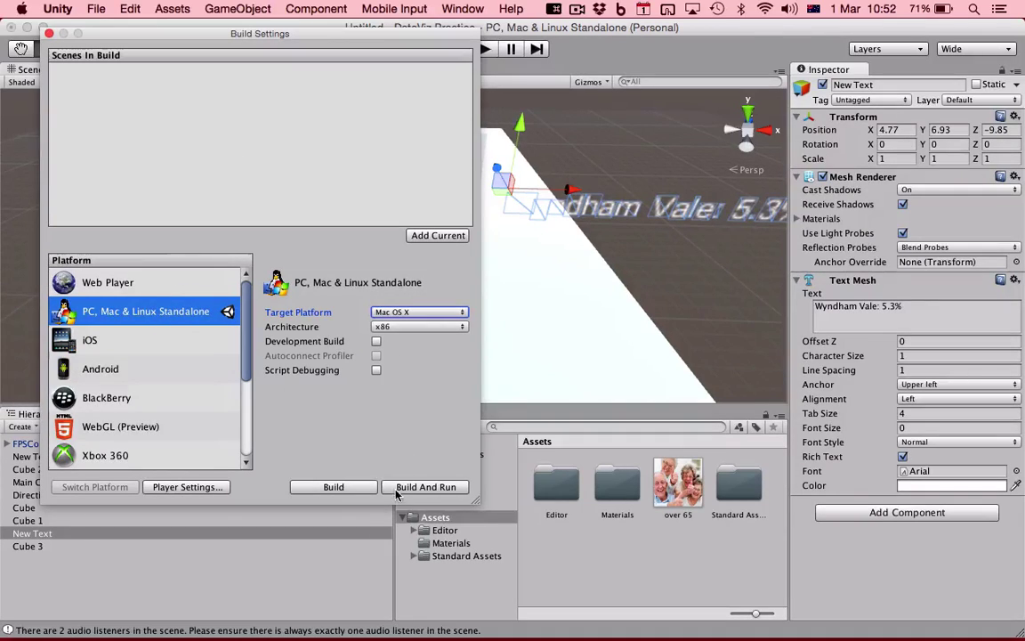
Step: Build the standalone app as dataviz, saving it to the Desktop
left_click(359, 488)
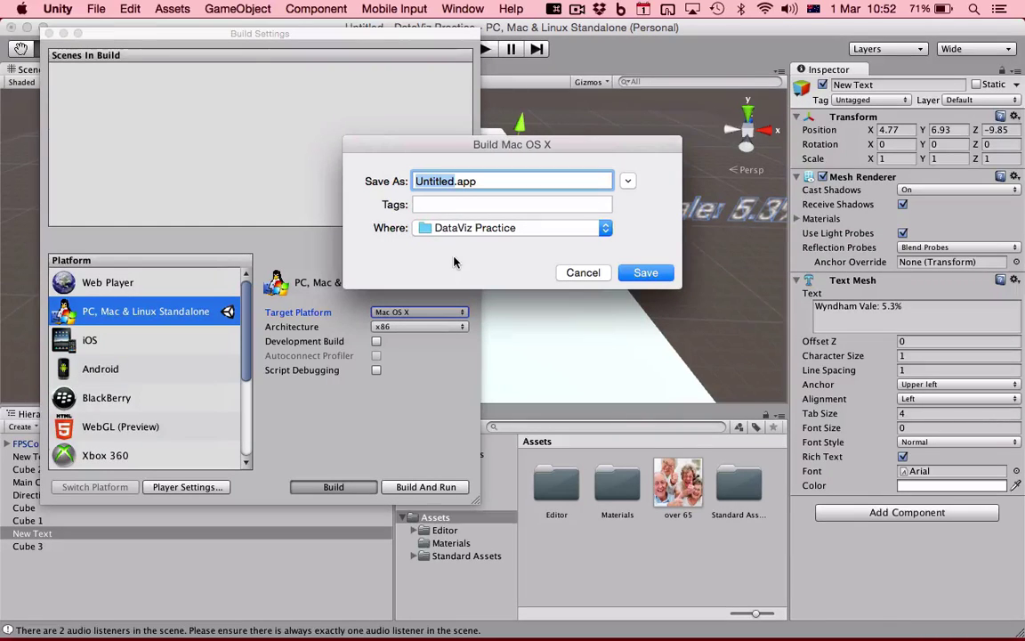
type("datavi")
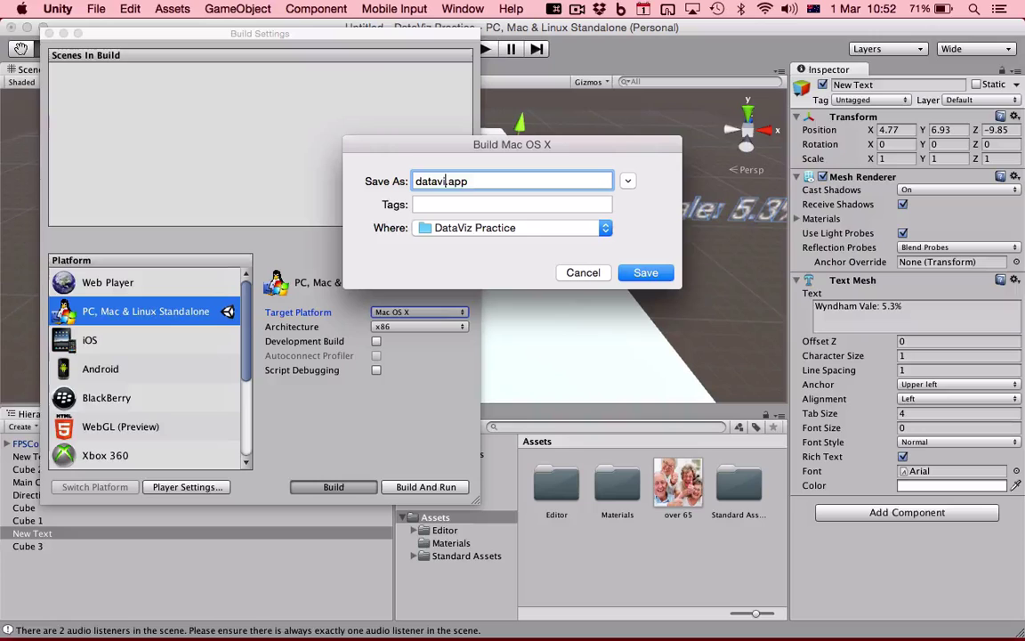
type("z")
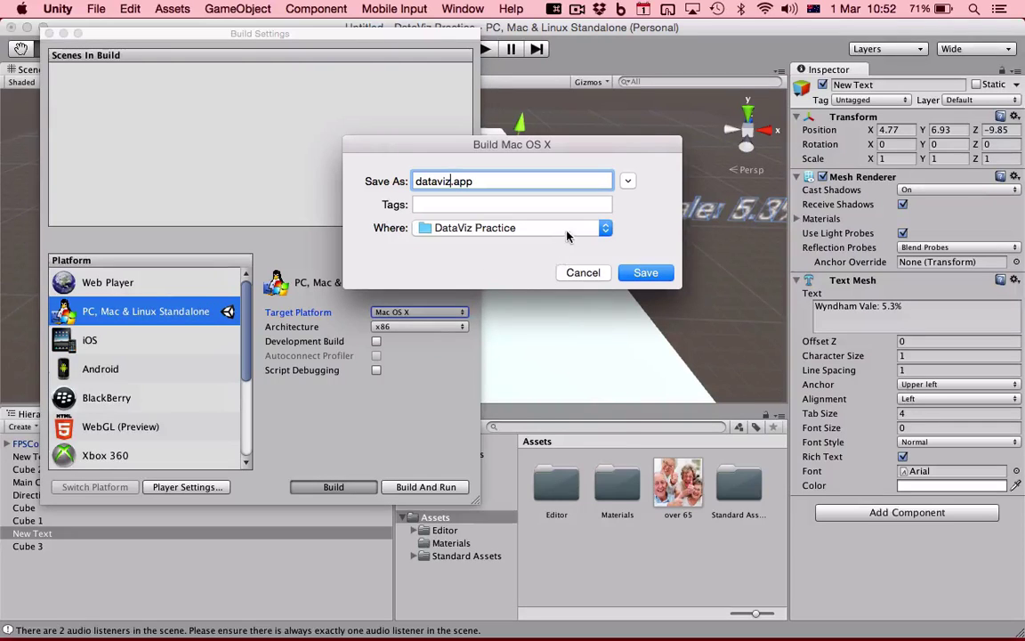
left_click(567, 229)
left_click(512, 328)
left_click(647, 274)
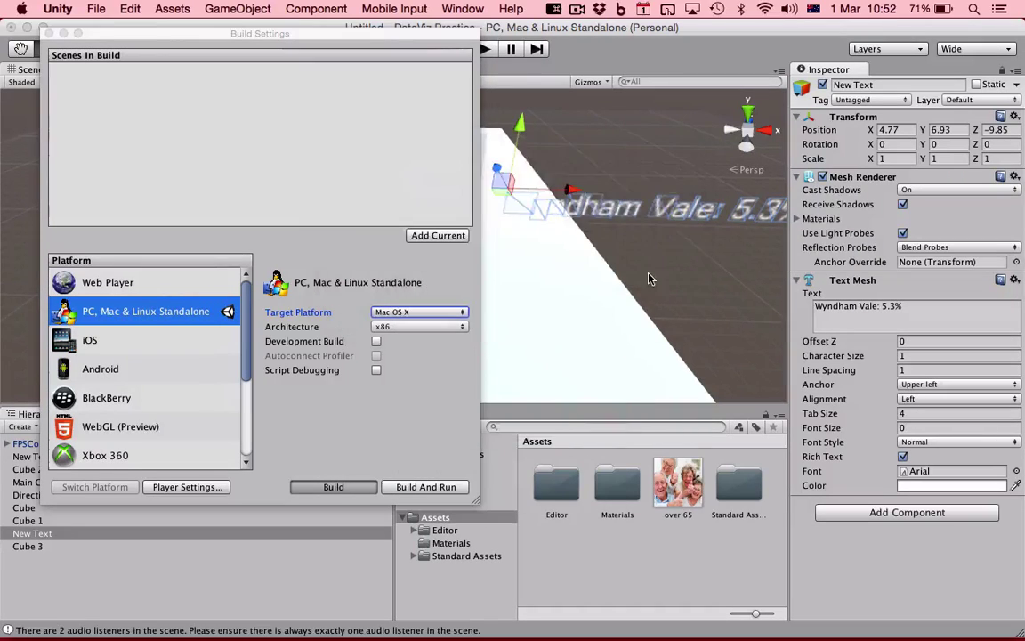